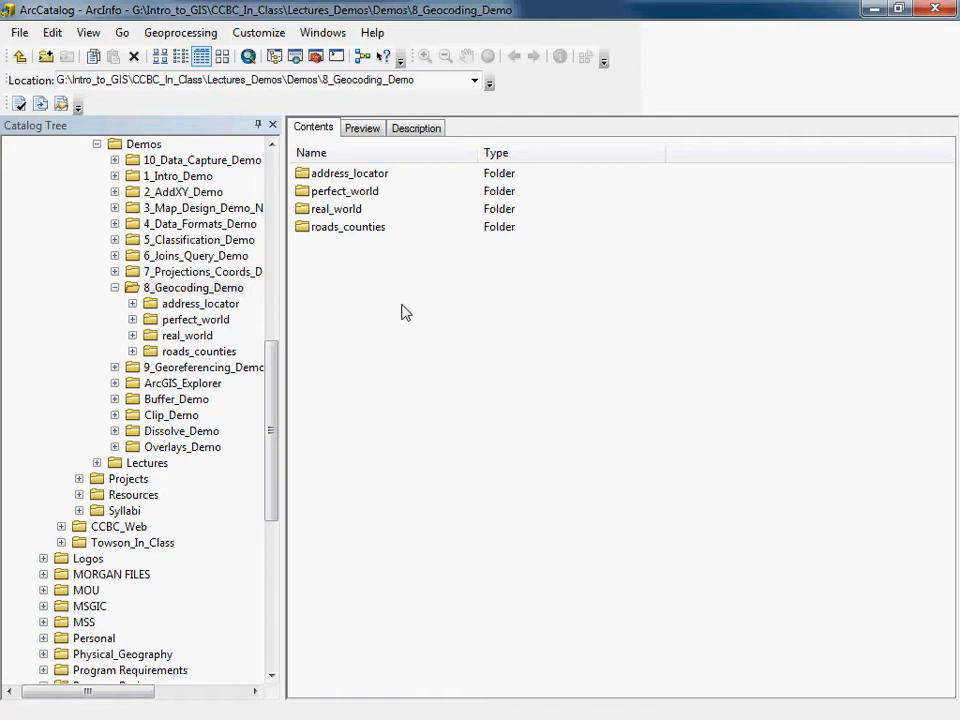
- Browse the address_locator, perfect_world, real_world and roads_counties folders in 8_Geocoding_Demo, including the md_roads.shp and md_counties.shp shapefiles
left_click(162, 289)
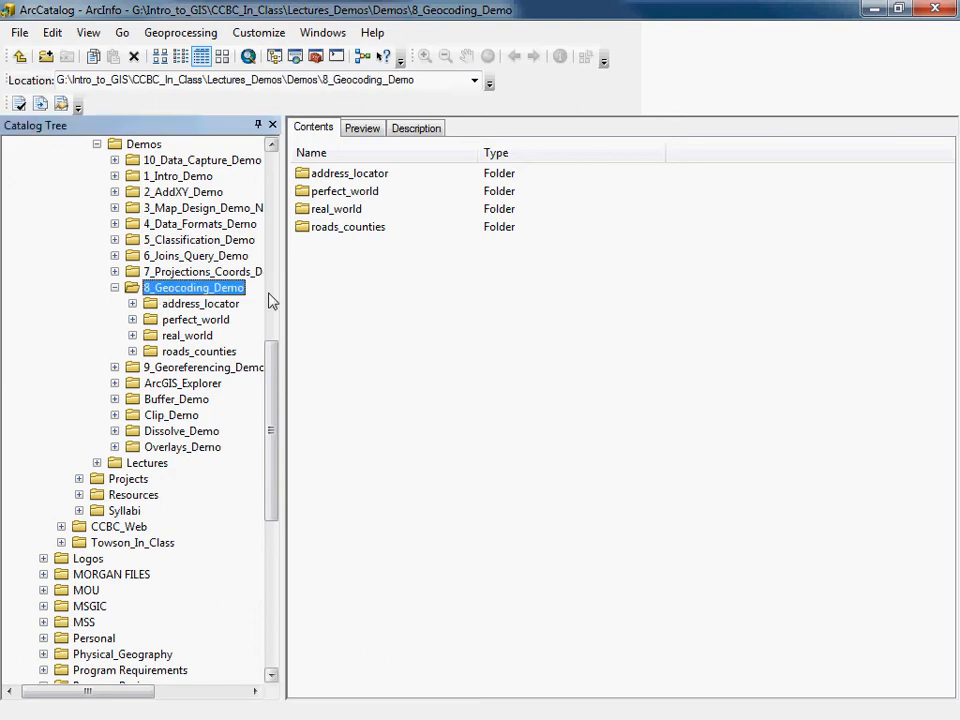
key("Down")
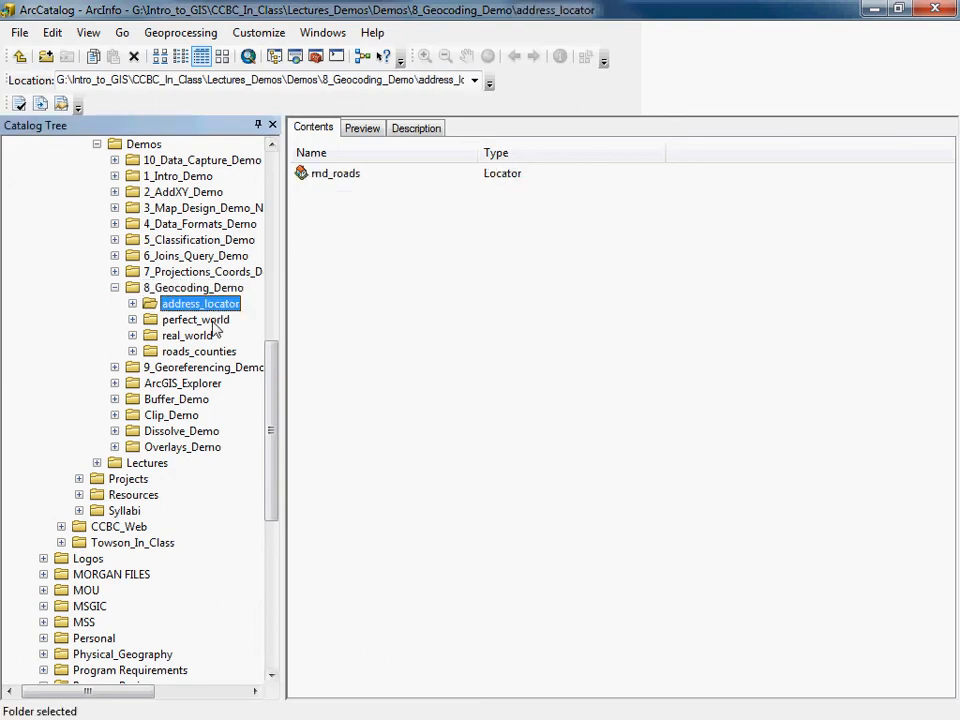
key("Down")
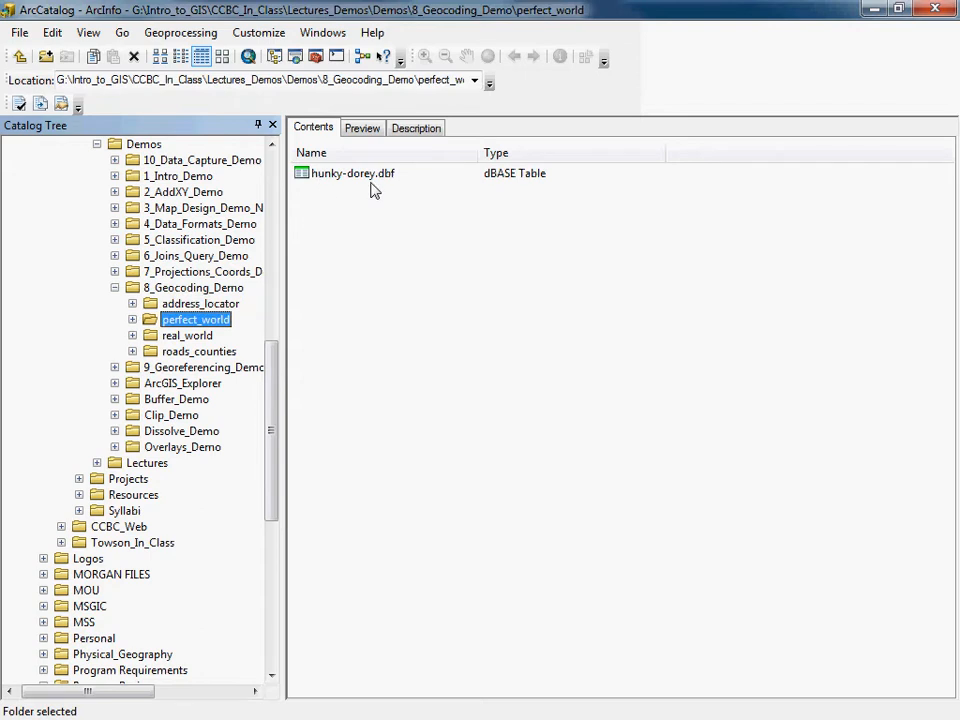
left_click(178, 338)
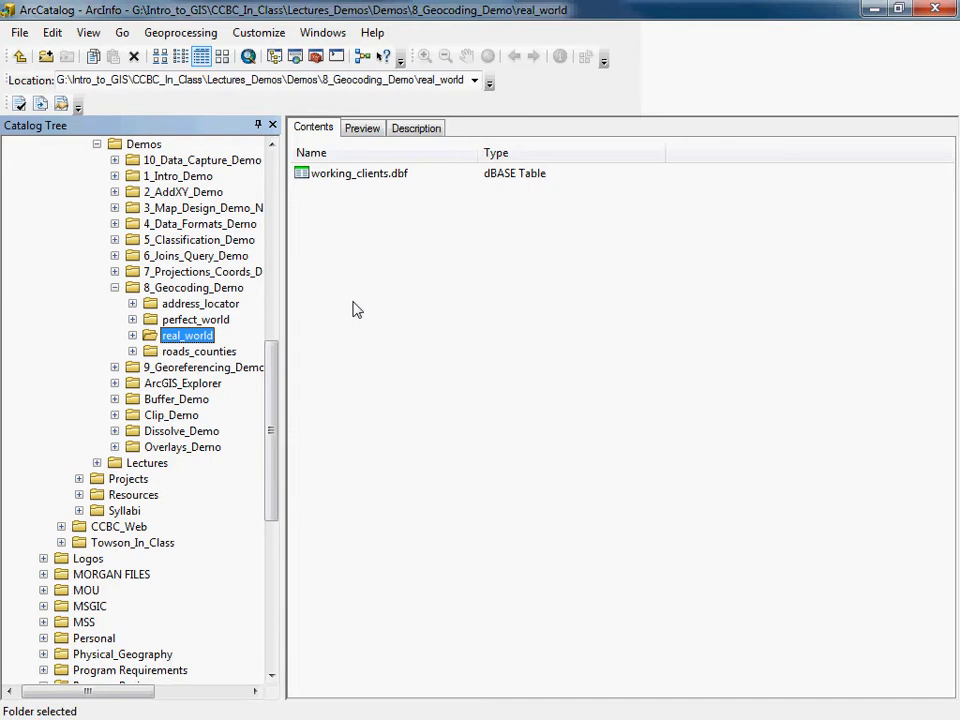
left_click(160, 354)
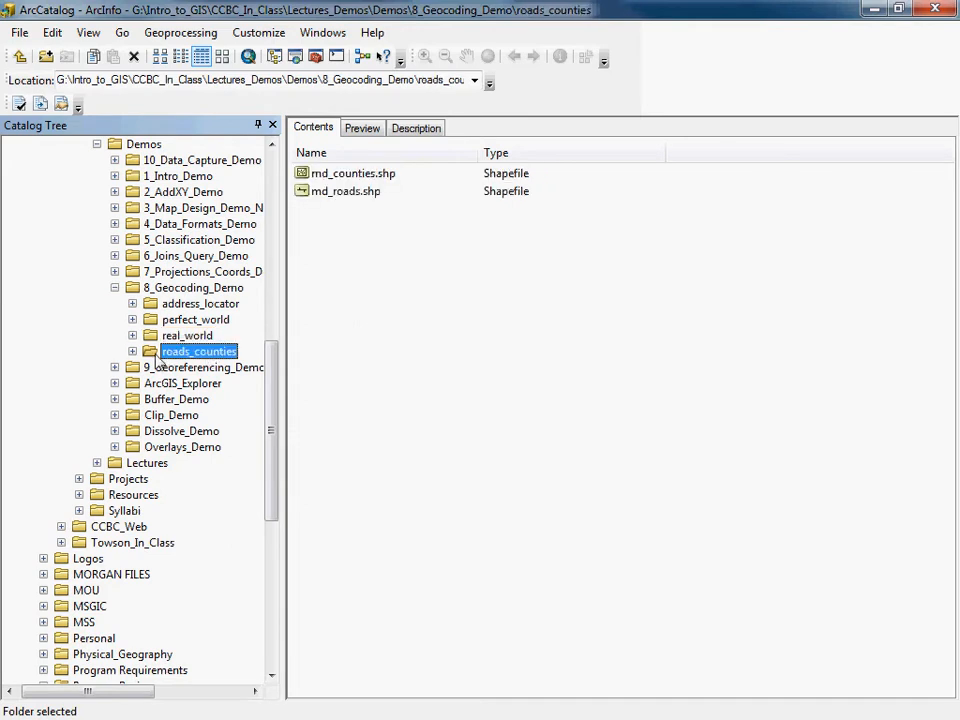
left_click(338, 194)
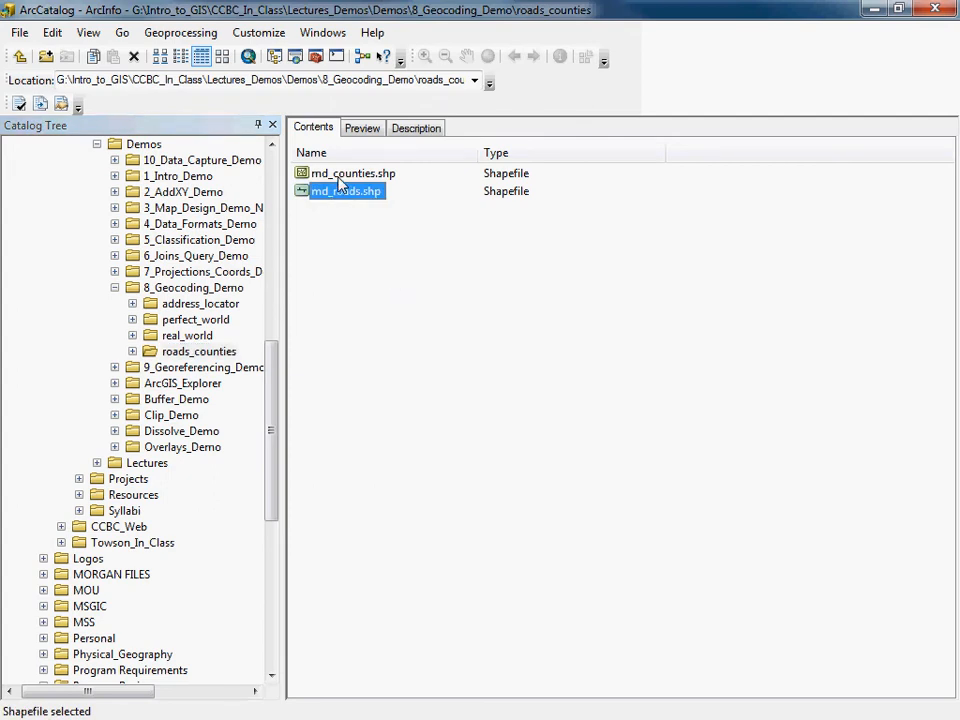
key("Up")
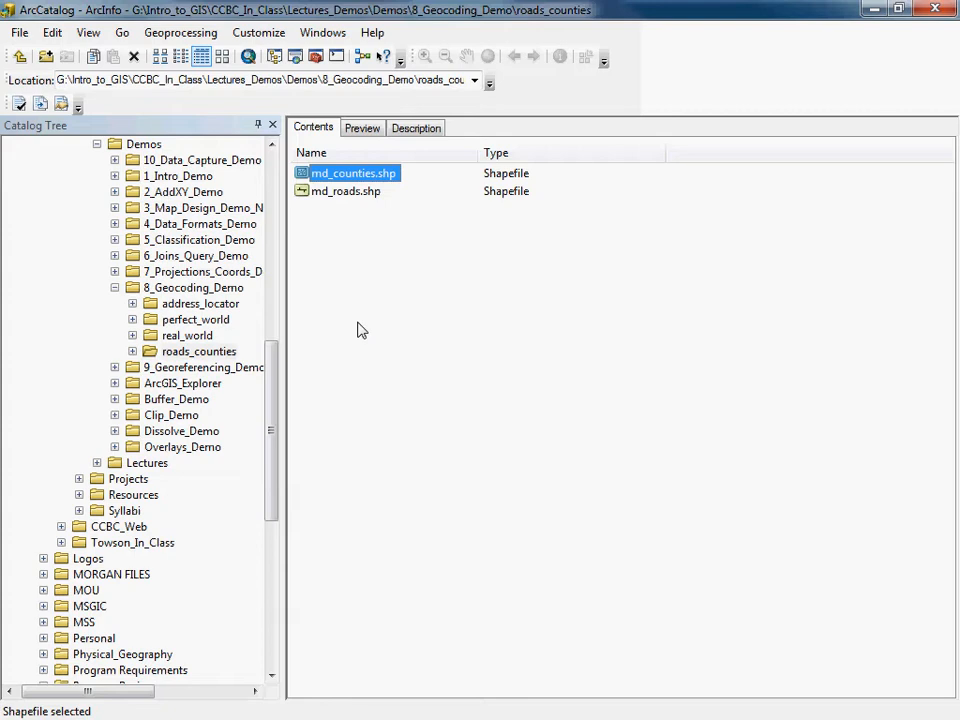
- Look at the md_roads locator in address_locator and the md_roads.shp shapefile in roads_counties
left_click(174, 304)
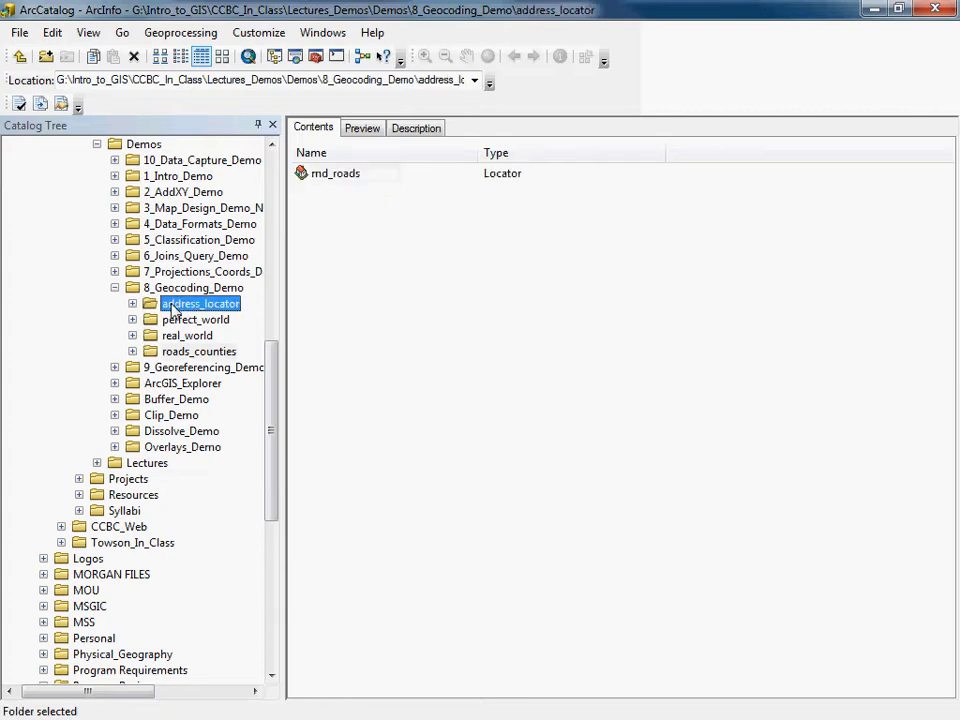
left_click(322, 177)
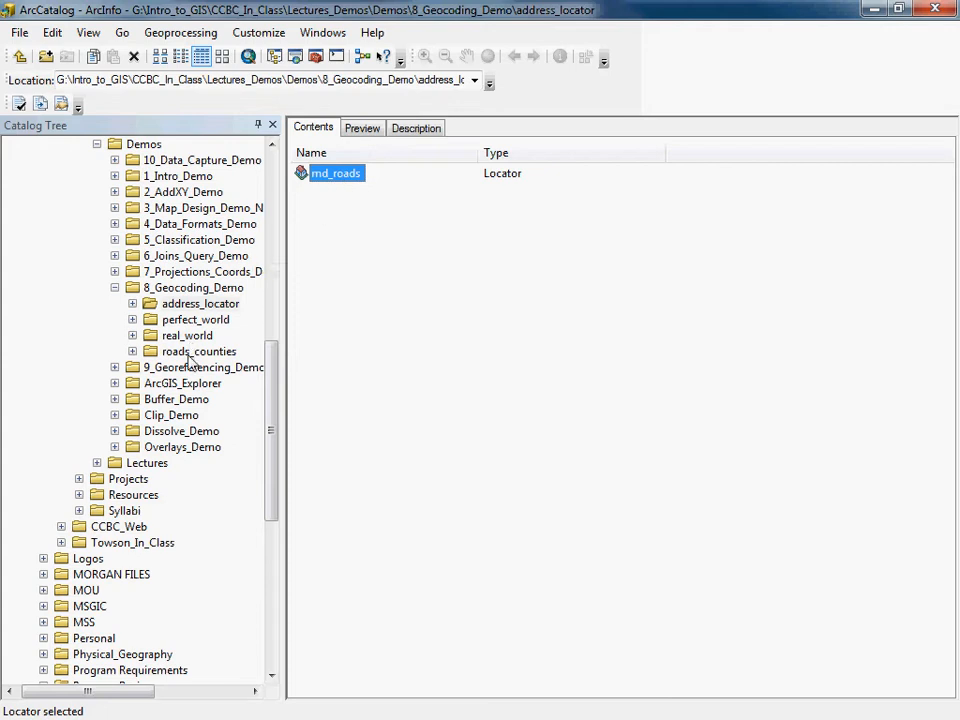
left_click(190, 351)
left_click(343, 191)
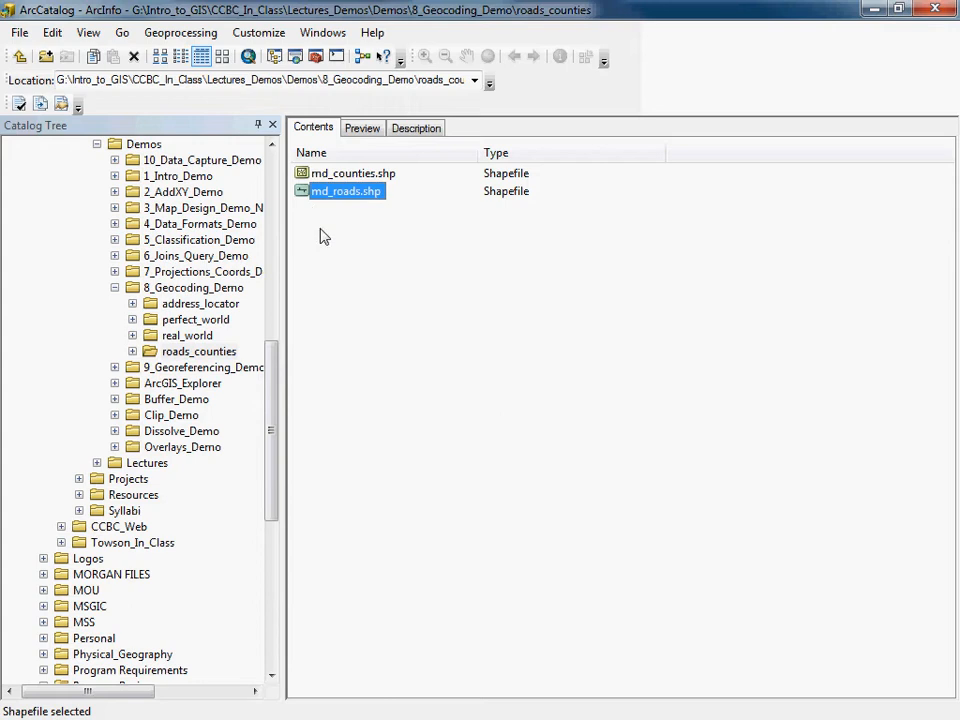
- Open the properties of the md_roads address locator and review the input field names recognized for Street and Zone
left_click(202, 304)
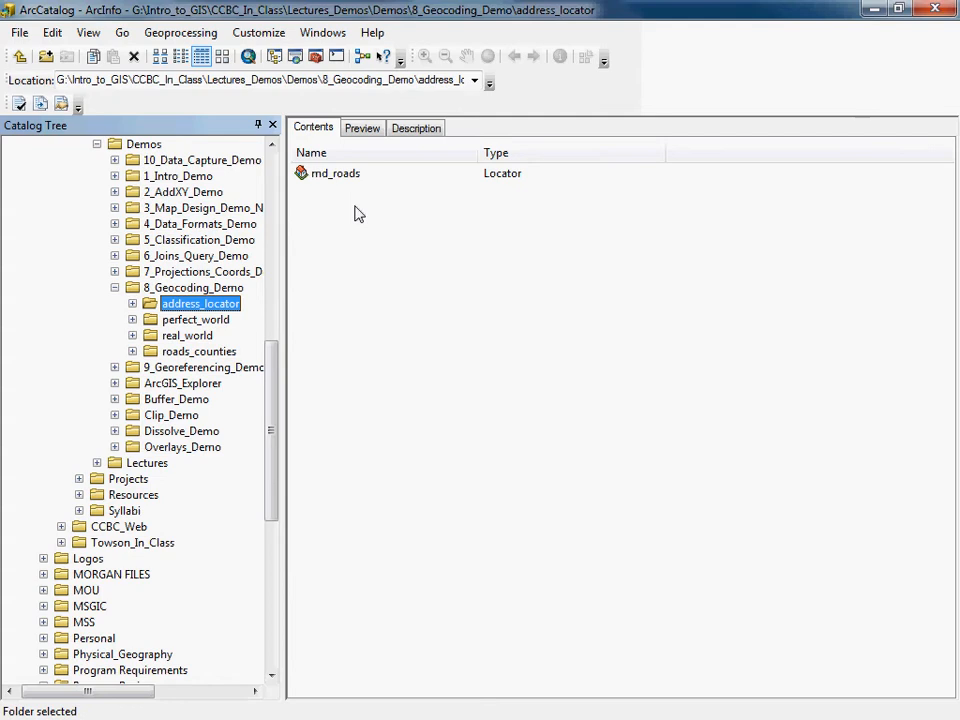
double_click(304, 177)
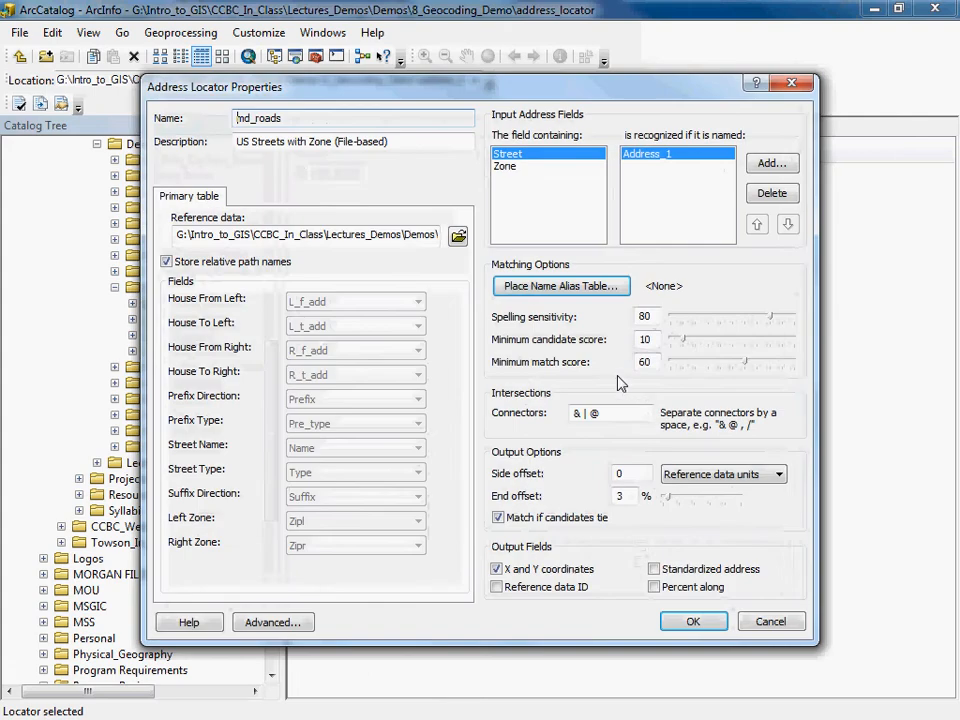
left_click_drag(546, 88, 574, 68)
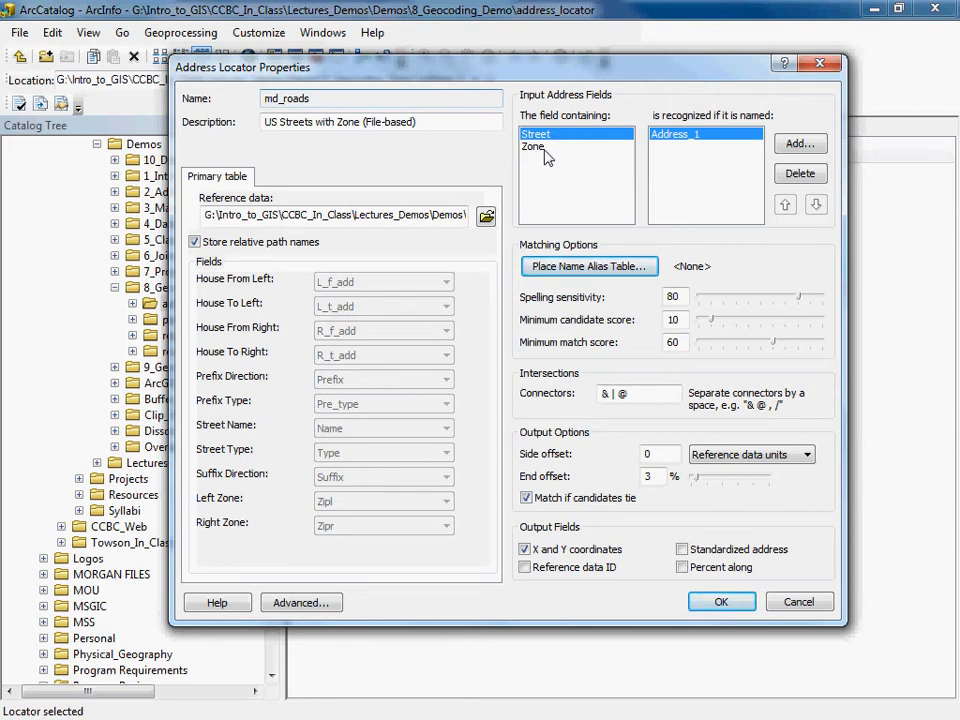
left_click(545, 148)
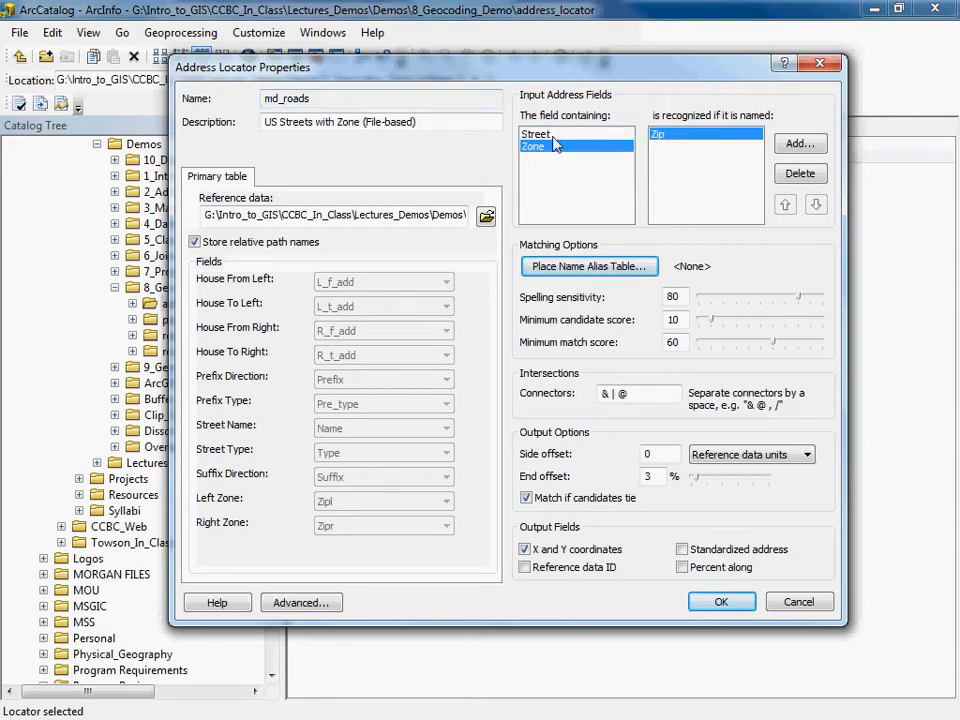
left_click(550, 137)
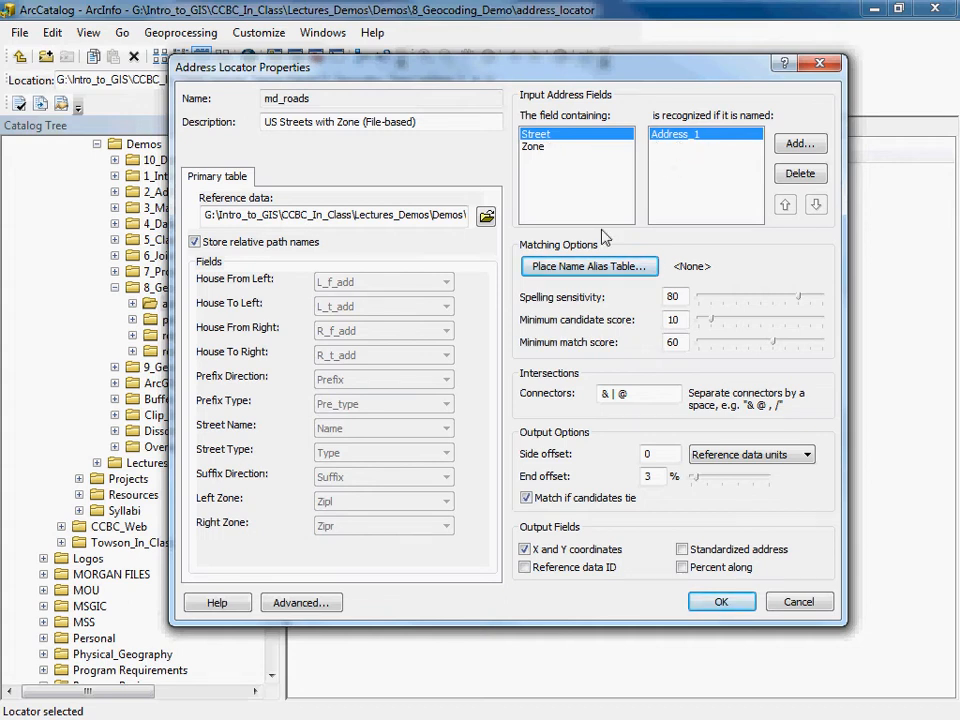
left_click(611, 147)
left_click(545, 134)
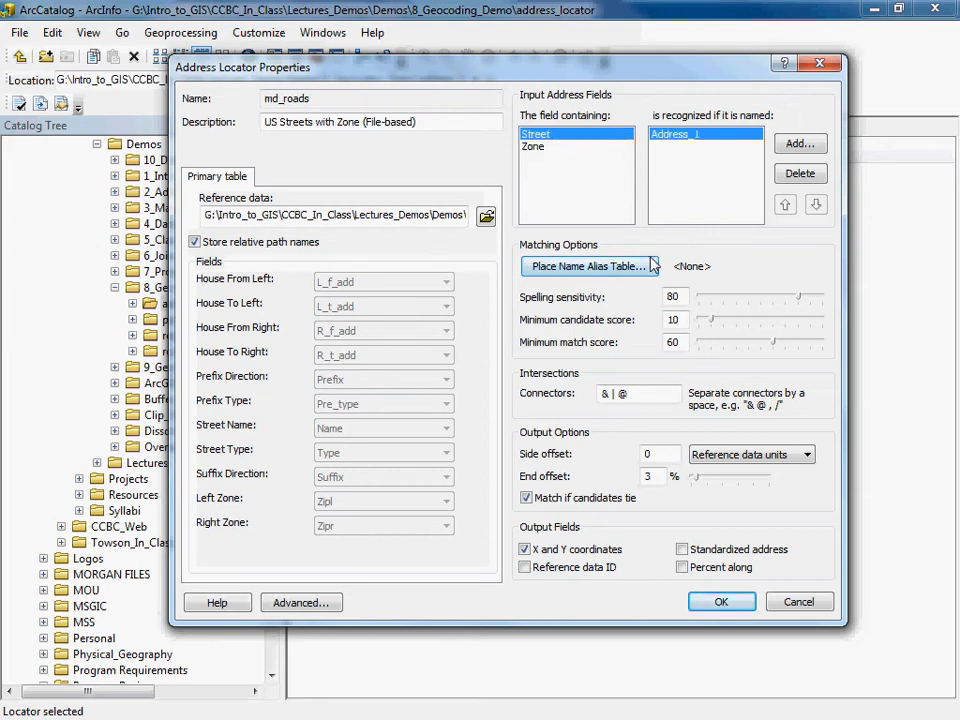
- Inspect the full reference data path of the address locator, particularly the shapefile name at its end
left_click_drag(207, 215, 495, 229)
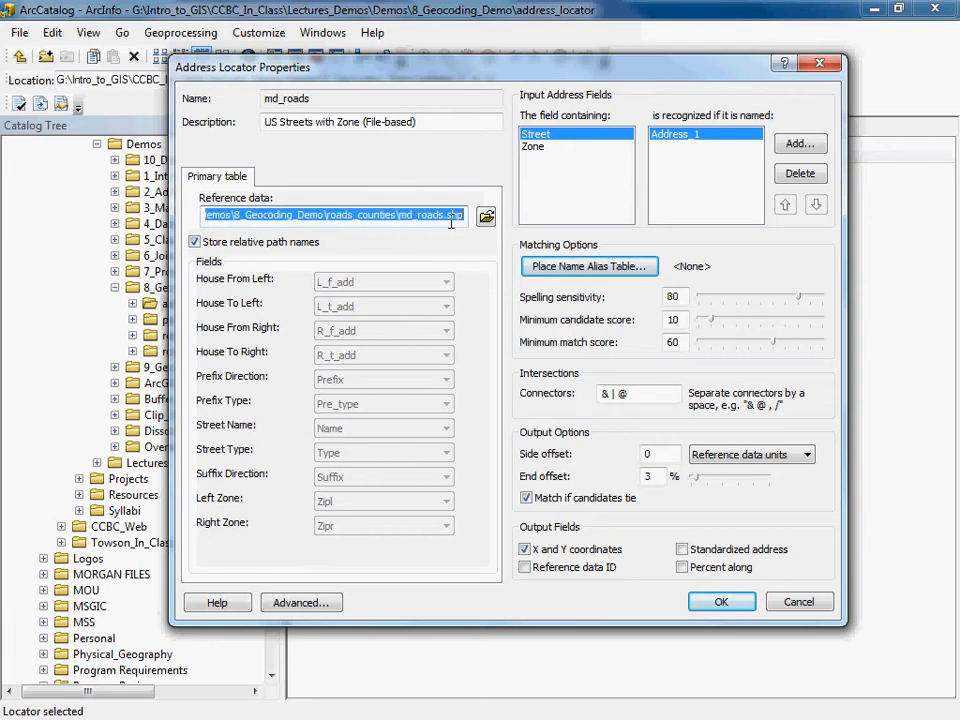
left_click(463, 218)
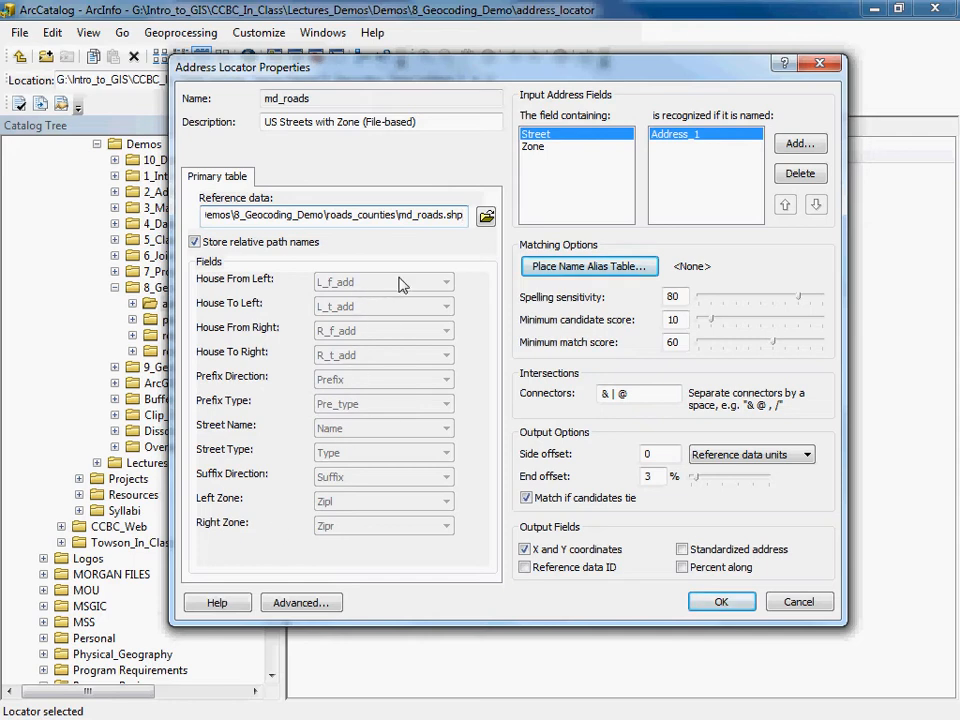
left_click_drag(397, 215, 465, 213)
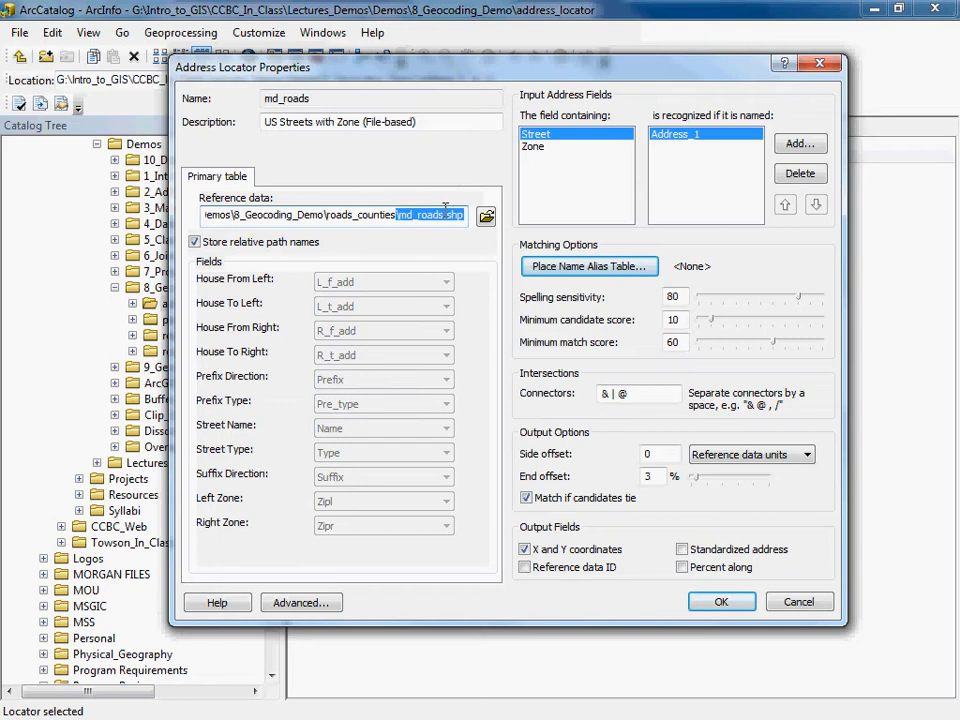
left_click(464, 222)
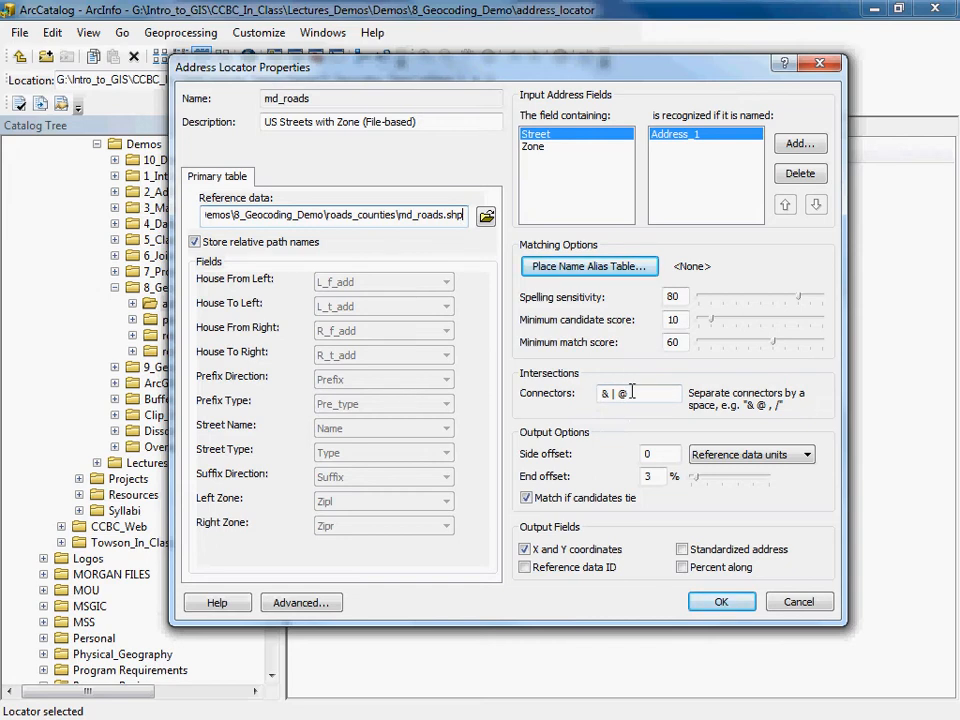
- Review the intersection connectors of the address locator and close its properties, accepting the existing settings
left_click_drag(632, 393, 598, 393)
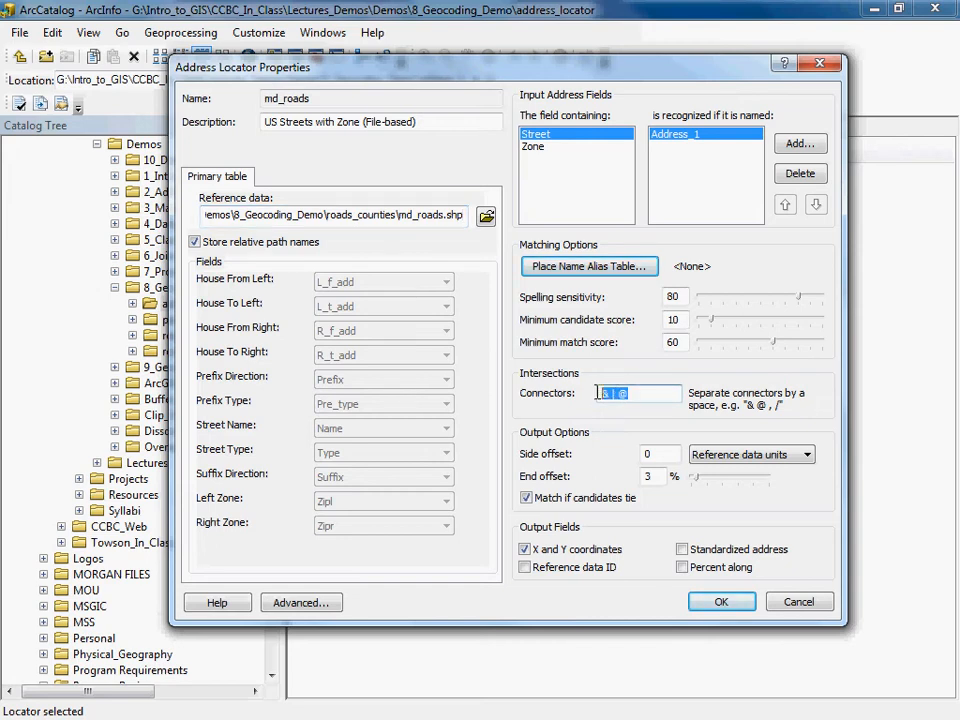
left_click(657, 397)
left_click(719, 603)
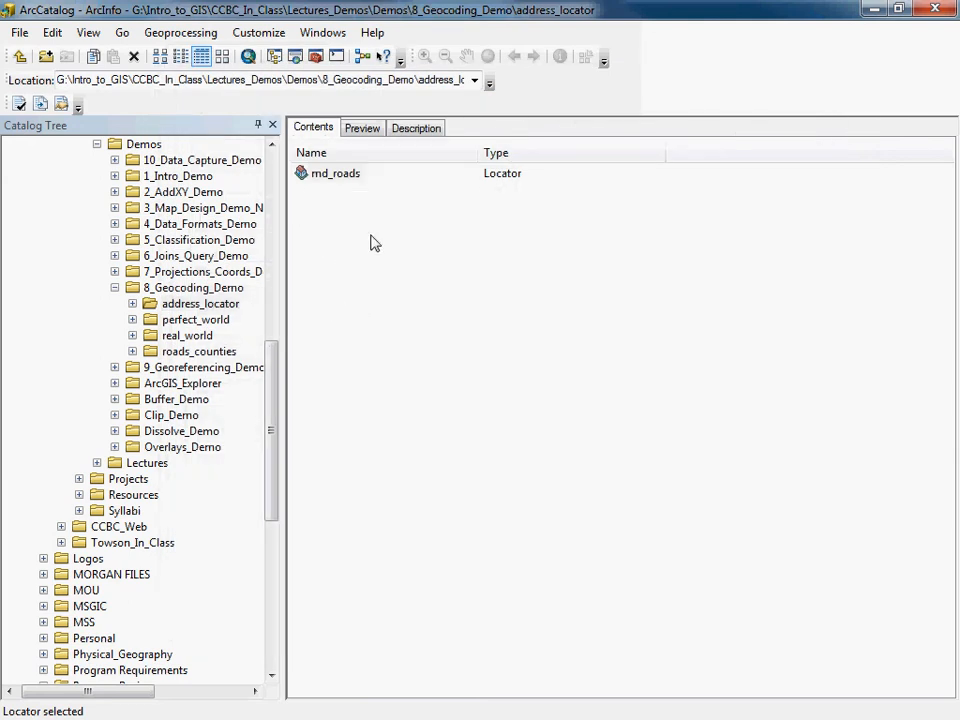
- Look at the hunky-dorey.dbf table in the perfect_world folder and return to the 8_Geocoding_Demo folder
left_click(194, 320)
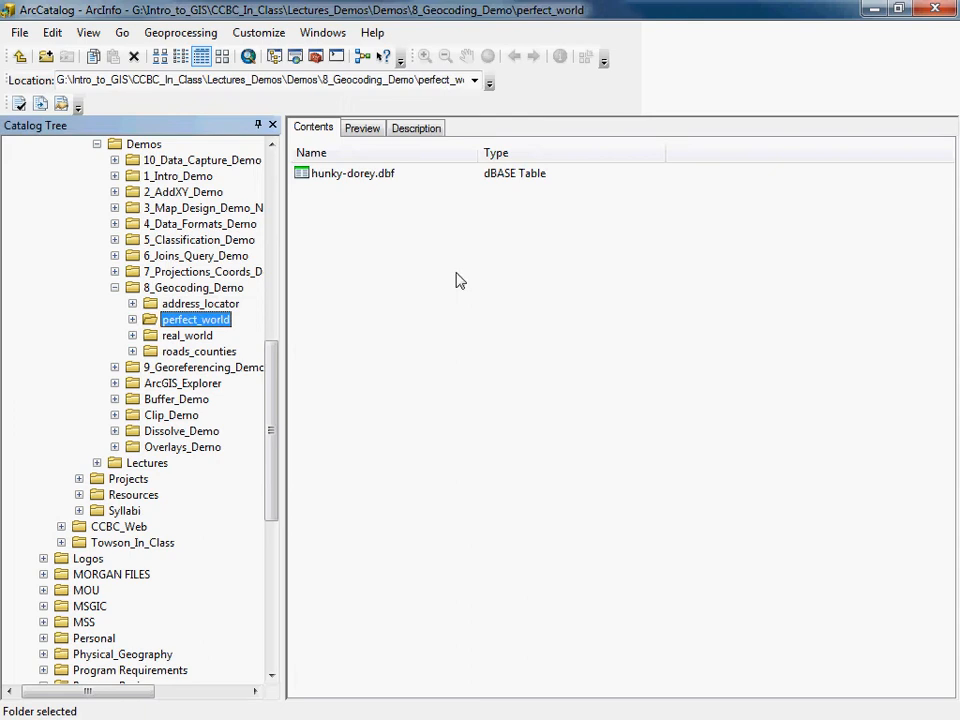
left_click(340, 178)
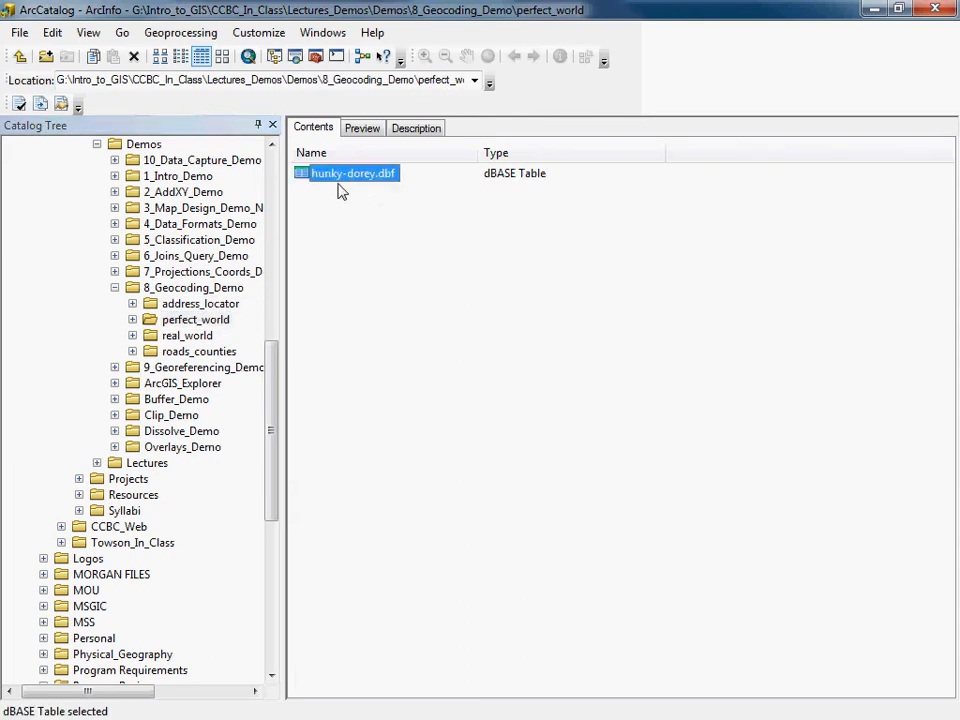
left_click(20, 56)
left_click(48, 36)
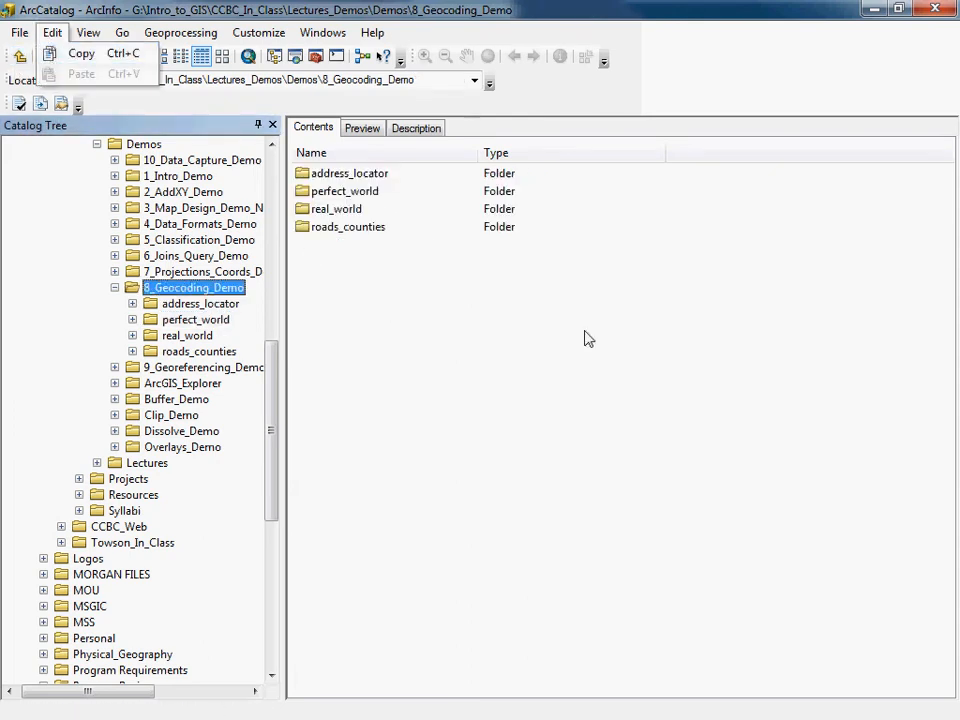
left_click(364, 339)
right_click(368, 339)
left_click(416, 429)
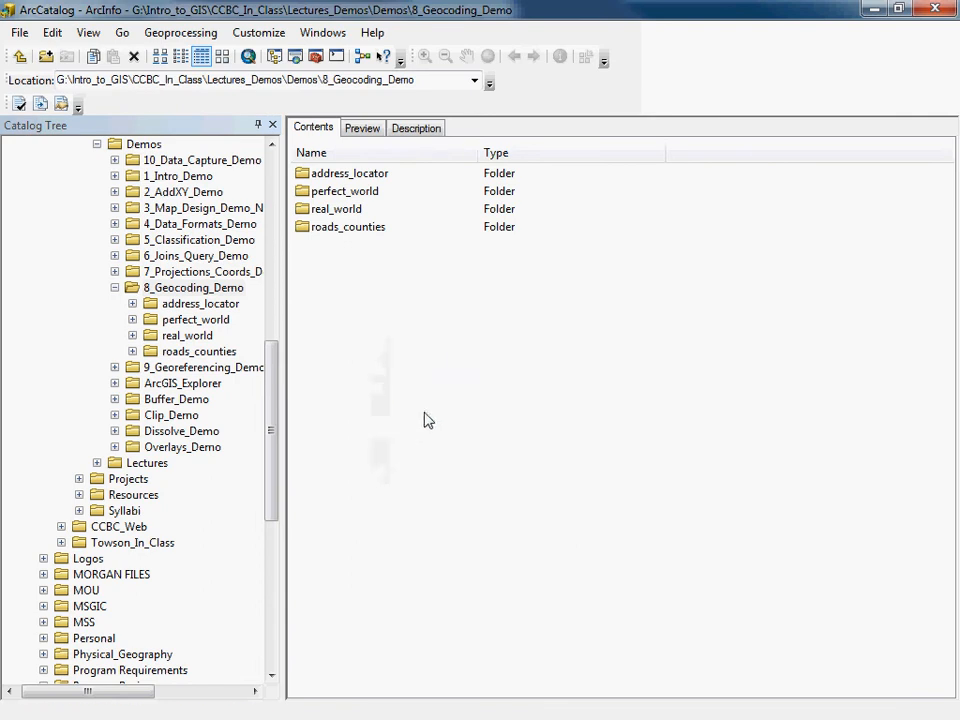
- Switch to ArcMap and turn on the md_roads layer above md_counties
left_click(872, 12)
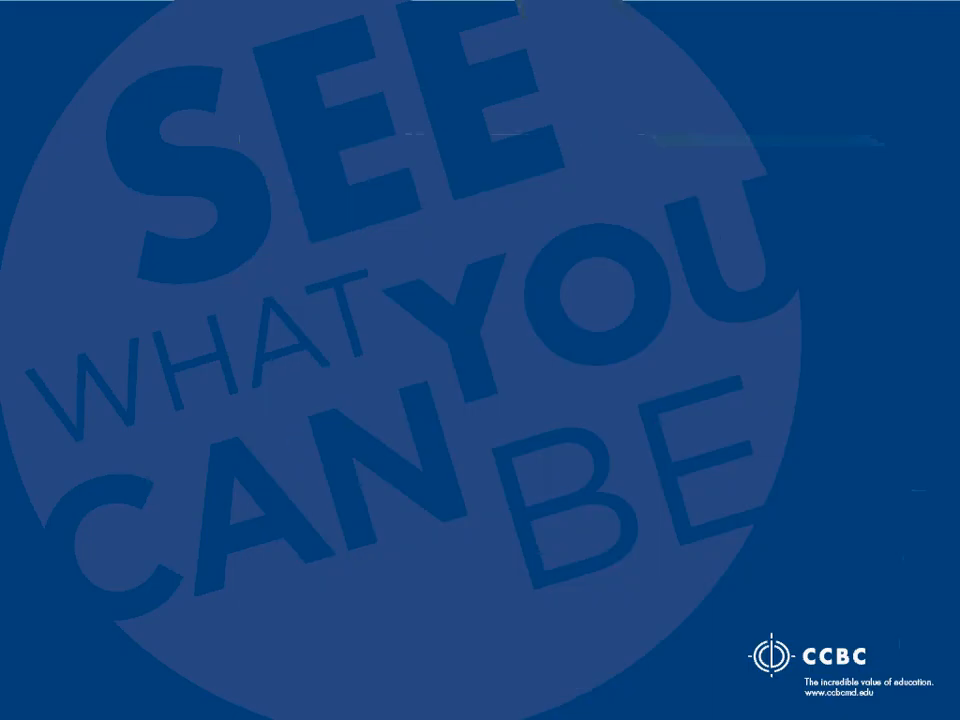
key("alt+Tab")
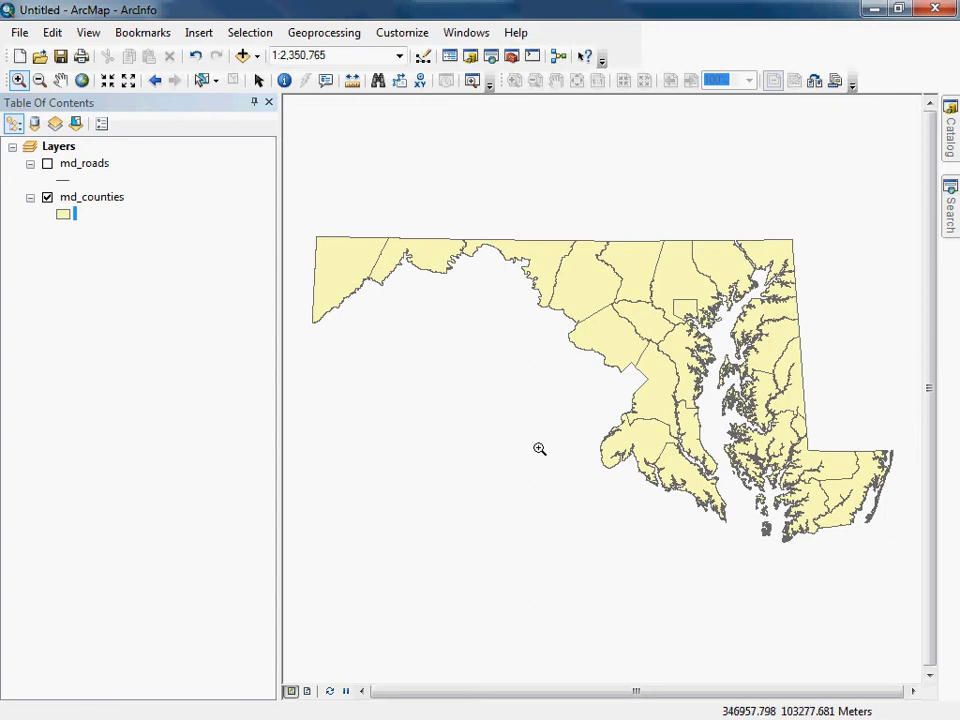
left_click(47, 164)
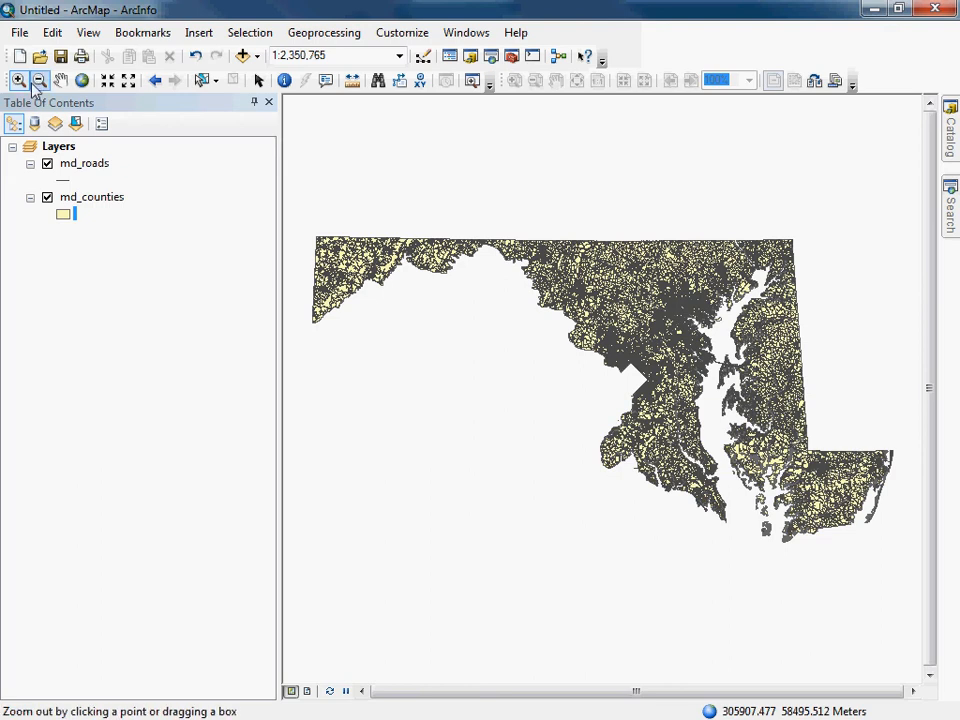
- Identify a Springdale Ave road segment in the md_roads layer and examine its left-side starting address field, L_f_add
left_click_drag(645, 289, 705, 340)
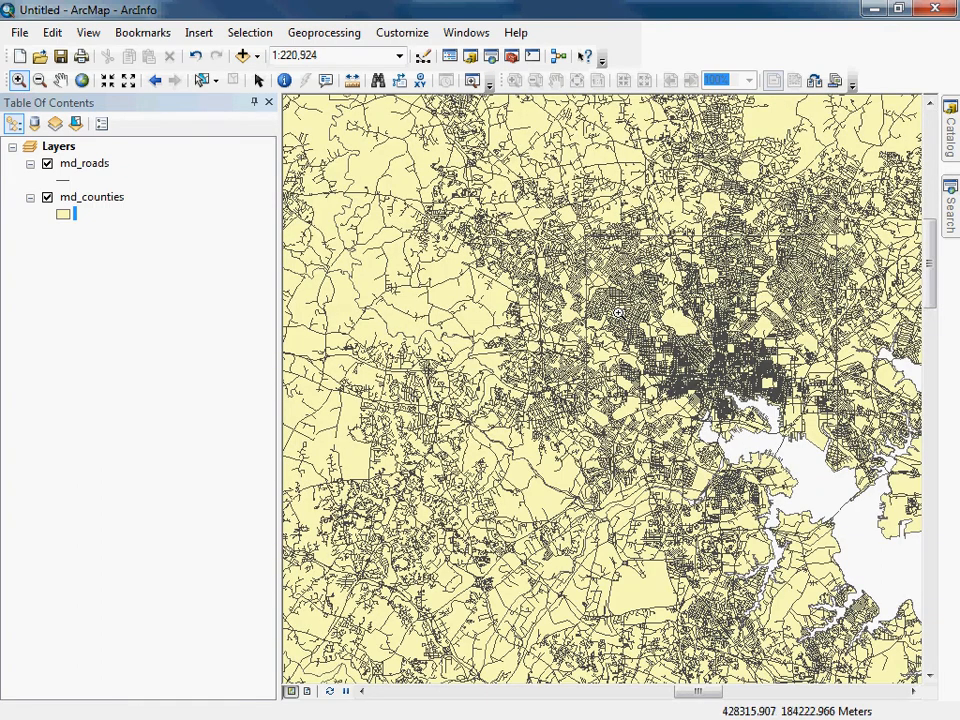
left_click_drag(597, 333, 699, 435)
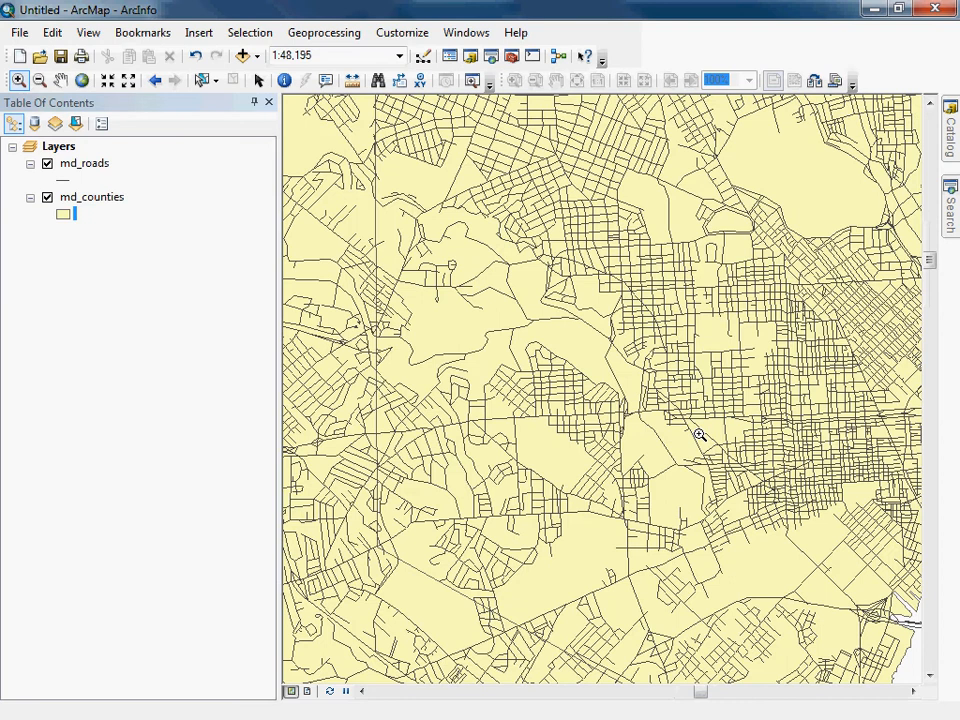
left_click_drag(450, 156, 701, 314)
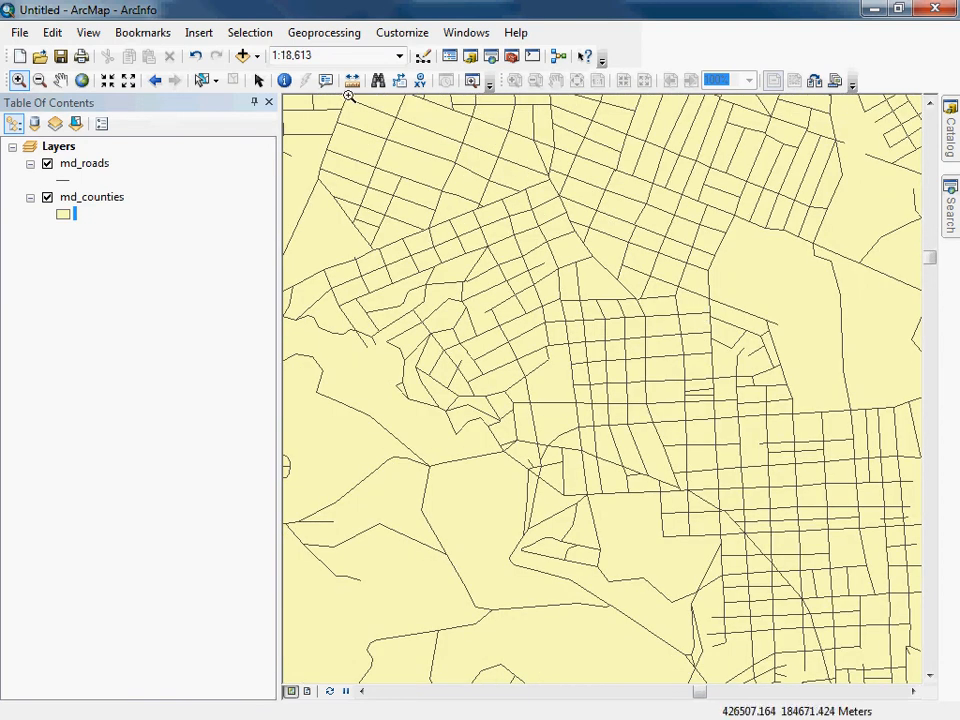
left_click(284, 81)
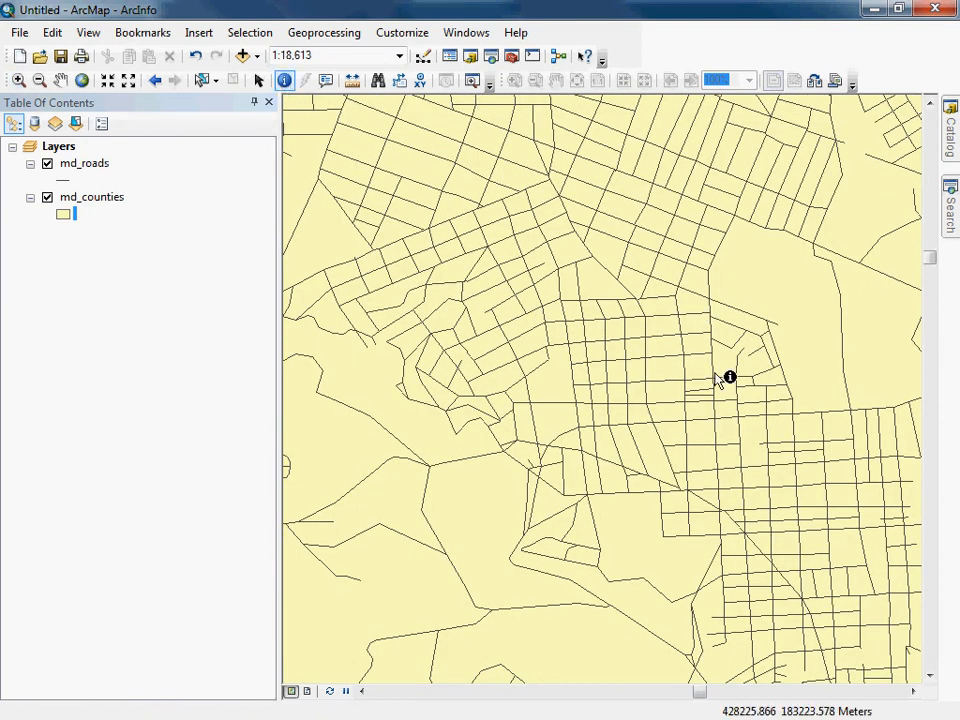
left_click(682, 245)
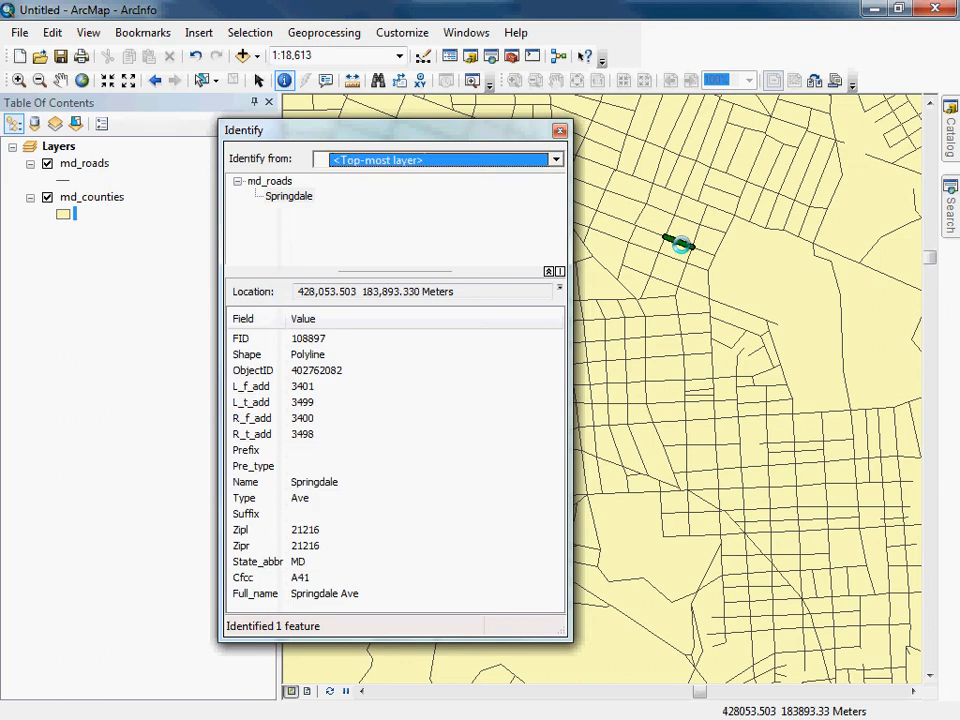
left_click(353, 389)
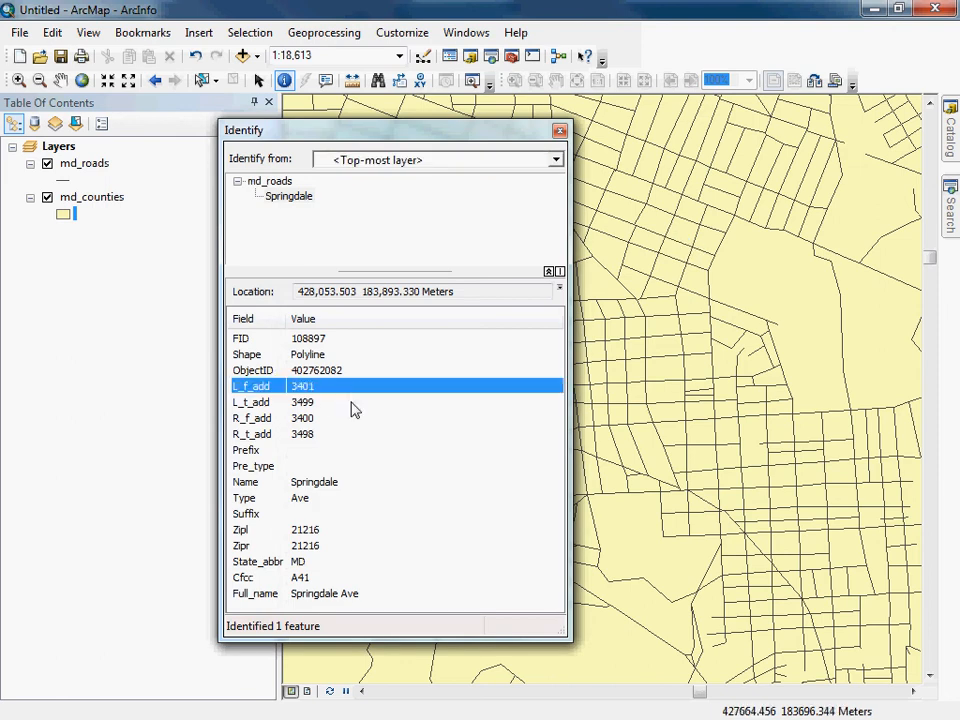
- Examine the remaining address range, prefix, name, type and ZIP code fields of the identified Springdale Ave segment, and close the results
left_click(352, 404)
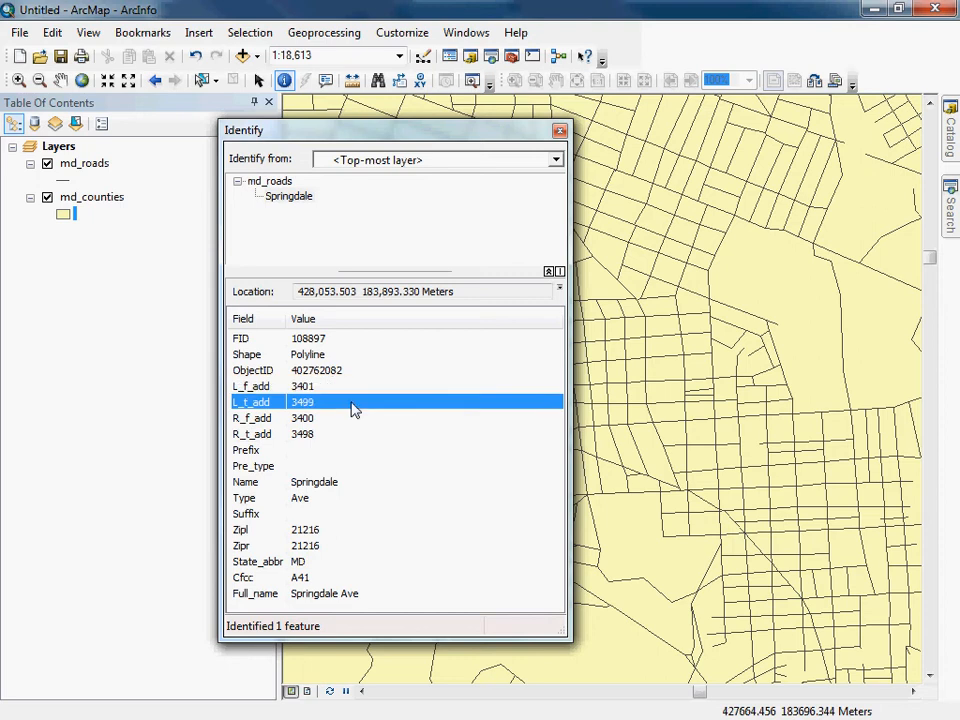
left_click(348, 420)
left_click(346, 434)
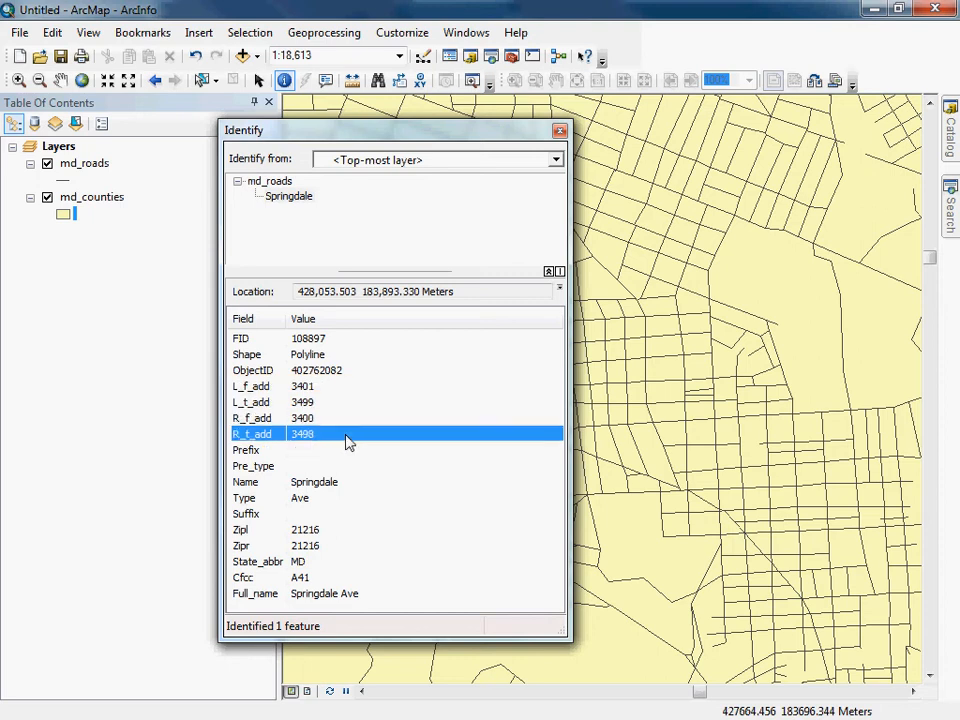
left_click(345, 450)
left_click(345, 467)
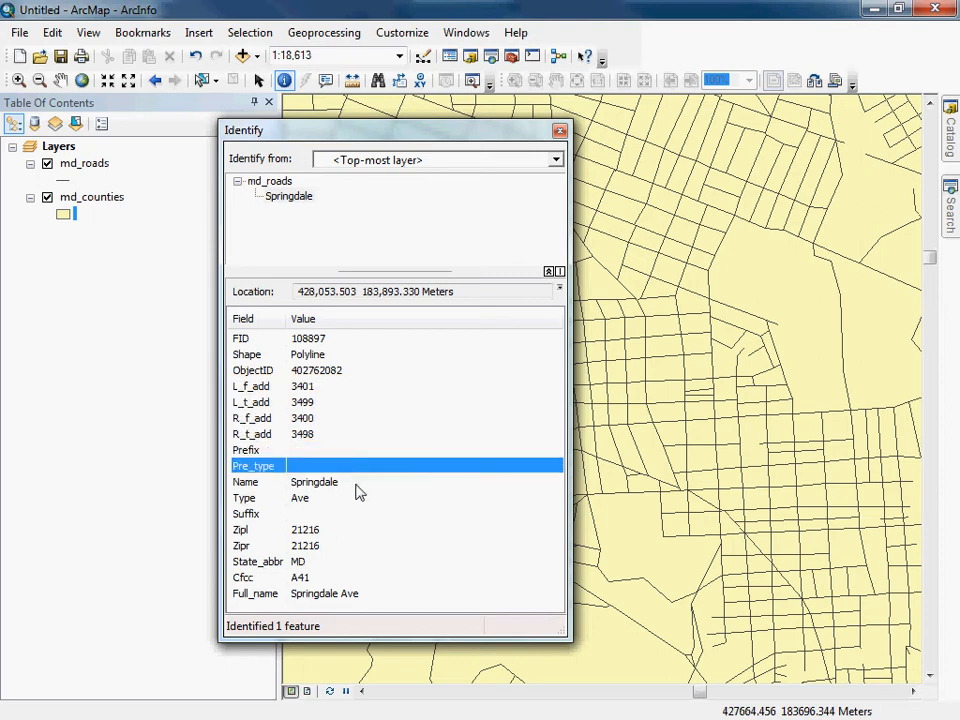
left_click(357, 483)
left_click(366, 498)
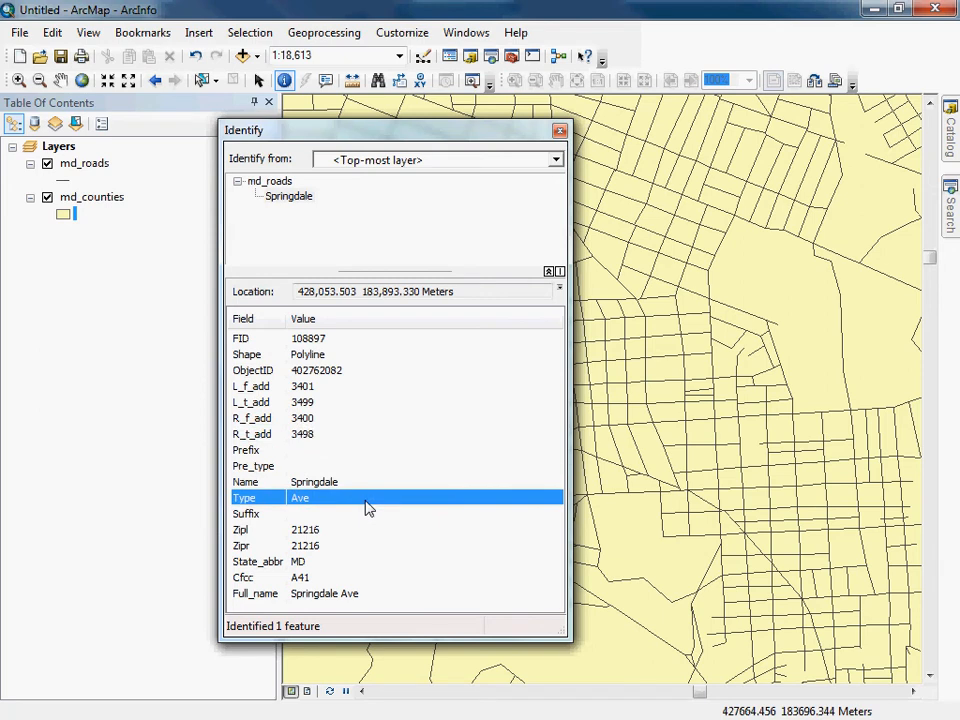
left_click(364, 530)
left_click(365, 546)
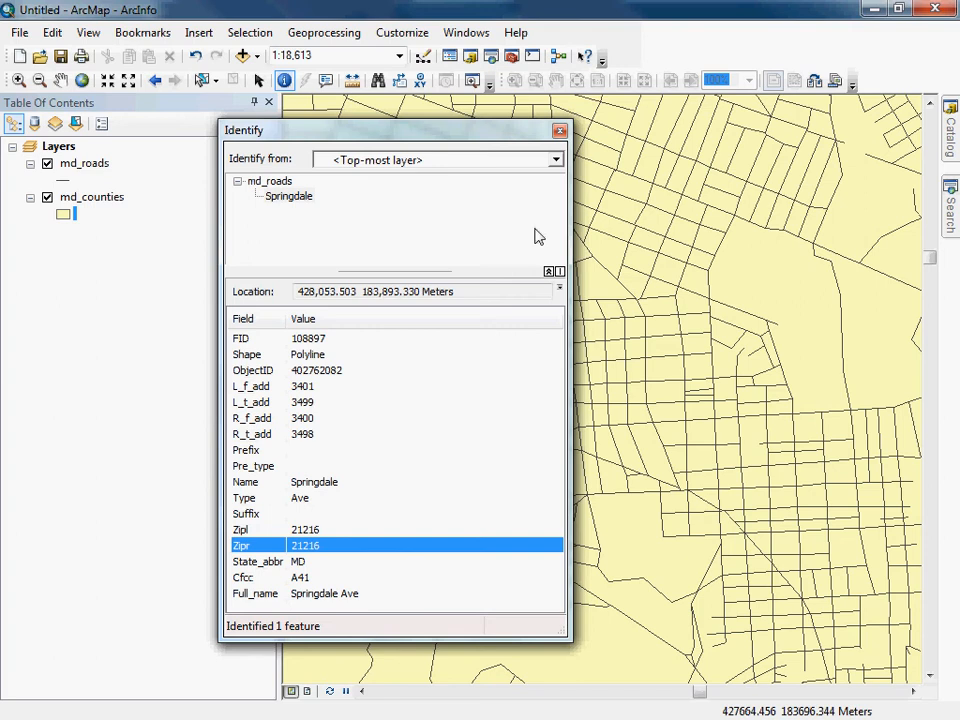
left_click(561, 131)
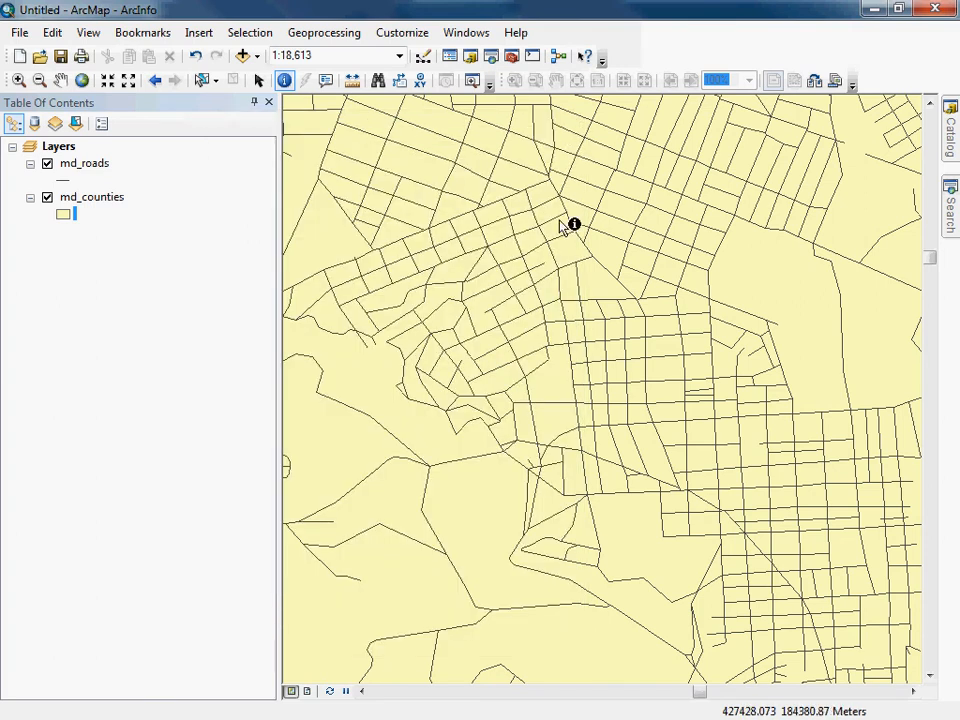
- Return the map to its full extent and add the hunky-dorey.dbf table from the perfect_world folder
left_click(82, 80)
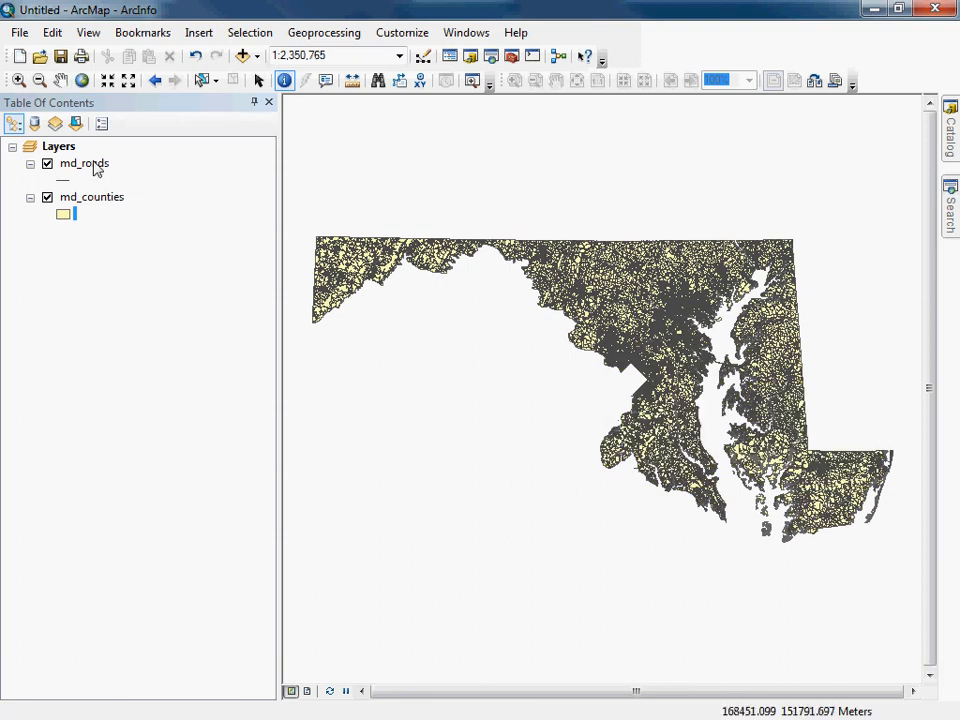
left_click(257, 56)
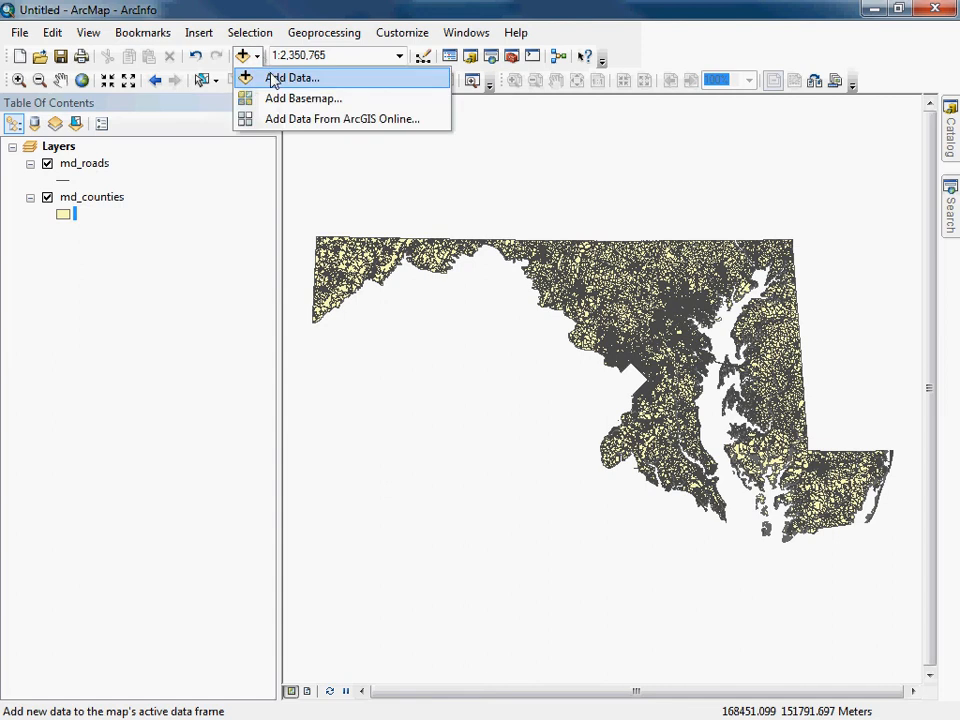
left_click(270, 77)
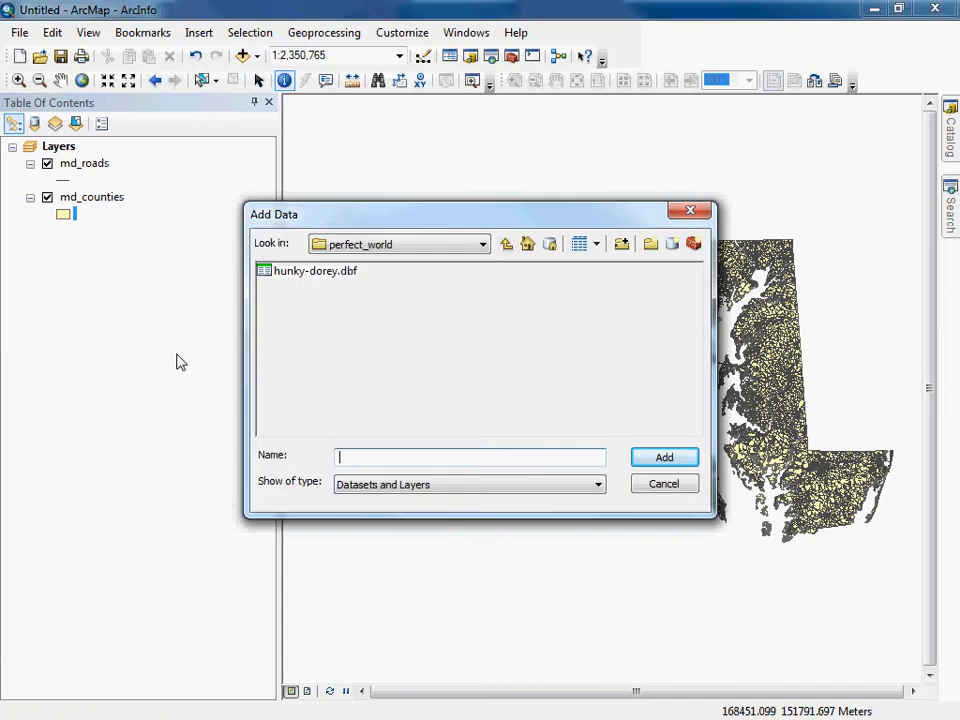
left_click(322, 272)
left_click(684, 459)
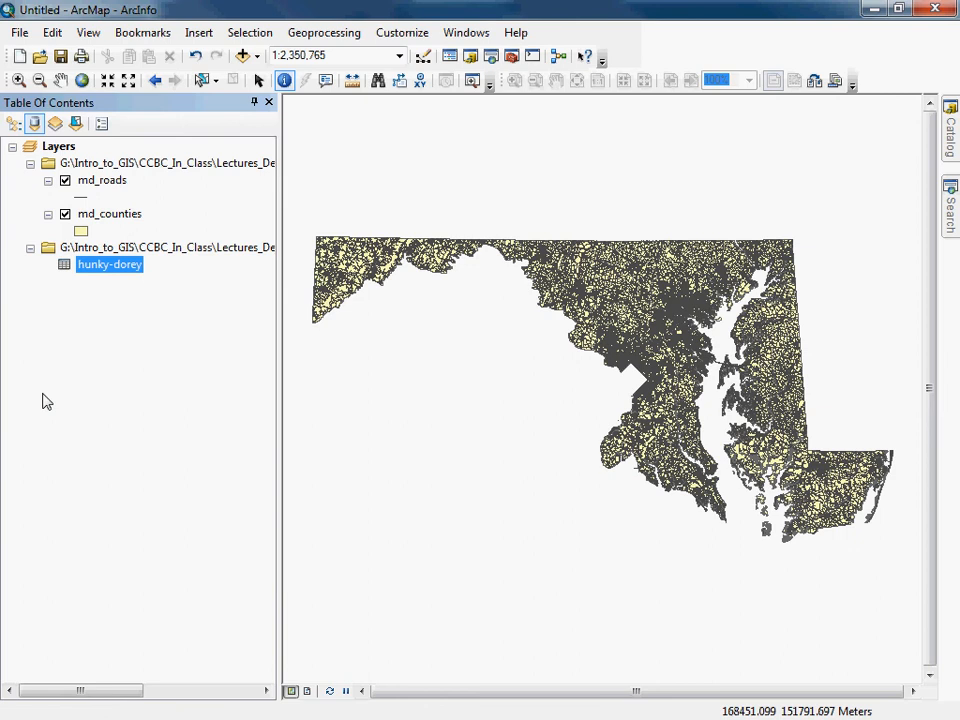
- Open the hunky-dorey table, review its address, city, state and ZIP columns, and close it
right_click(106, 266)
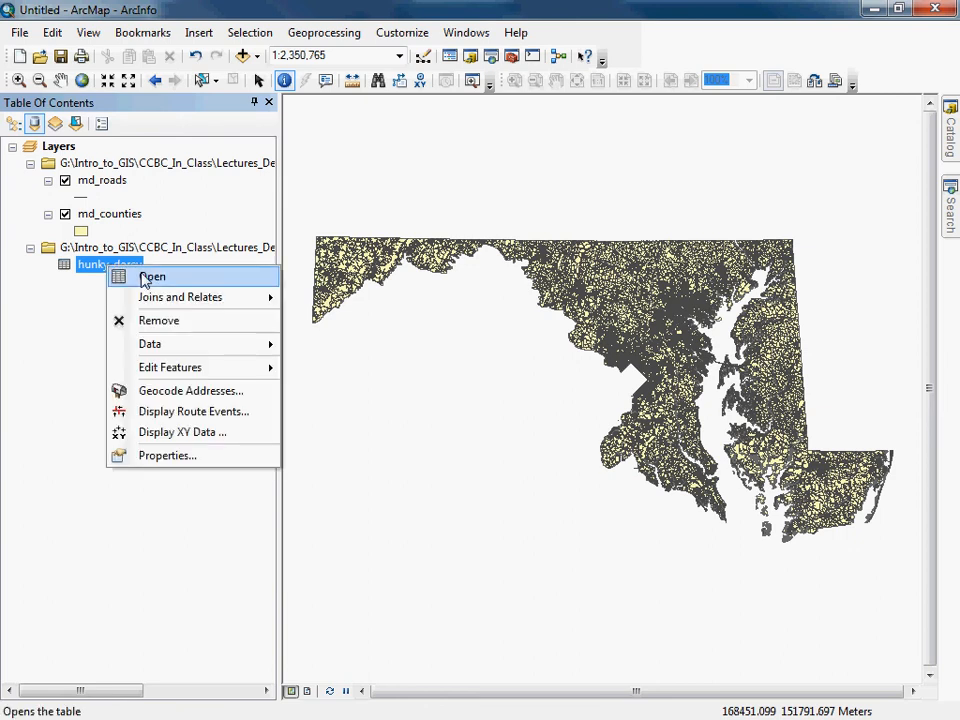
left_click(145, 280)
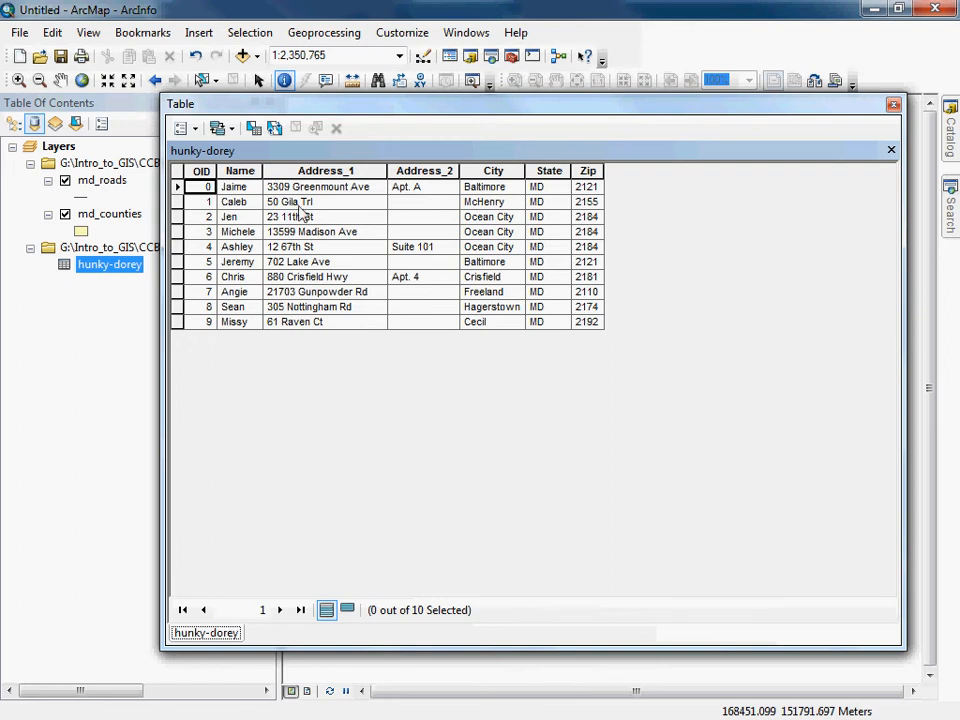
left_click(893, 104)
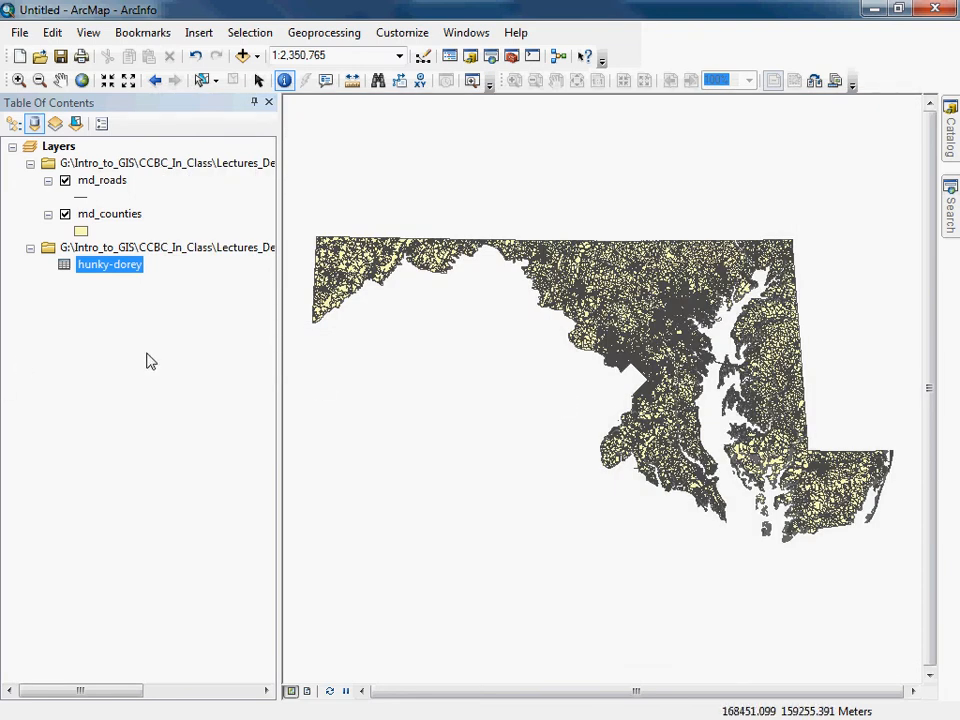
right_click(95, 272)
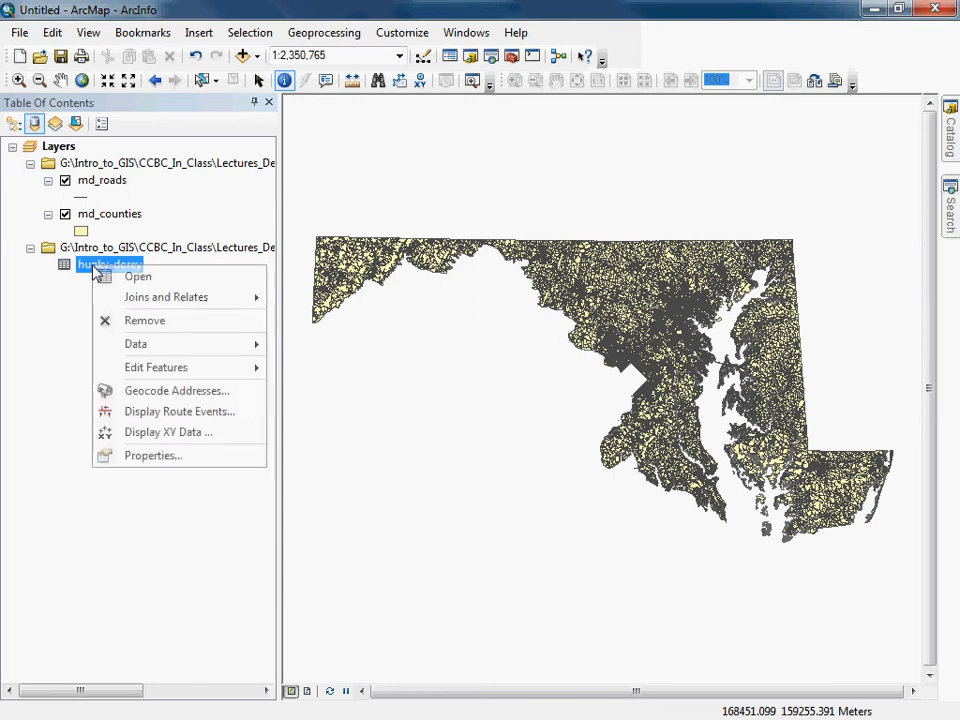
mouse_move(146, 346)
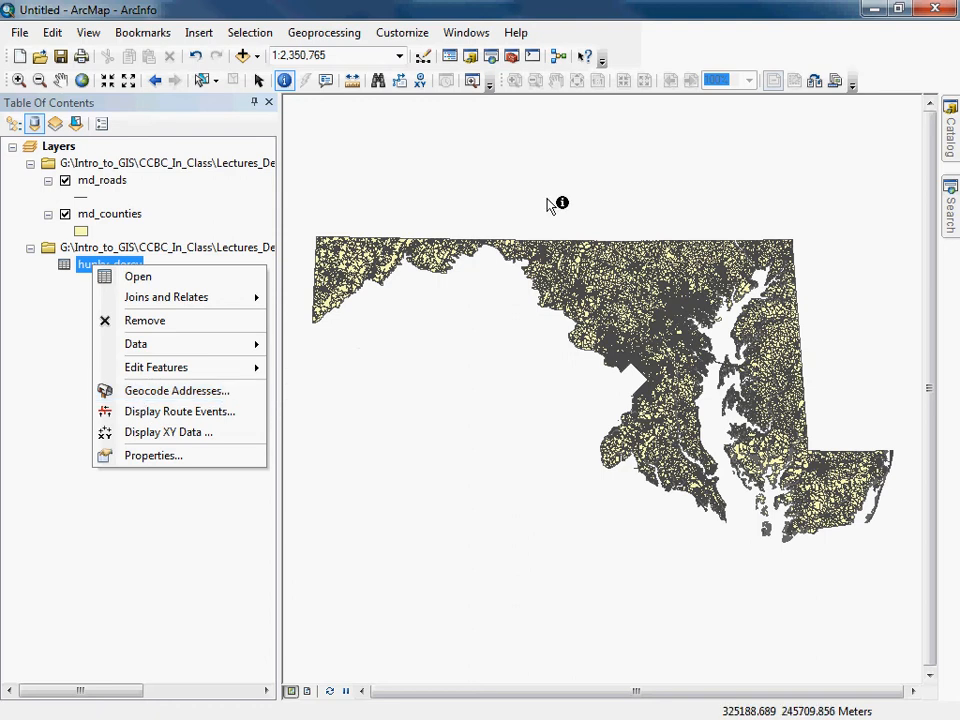
left_click(685, 50)
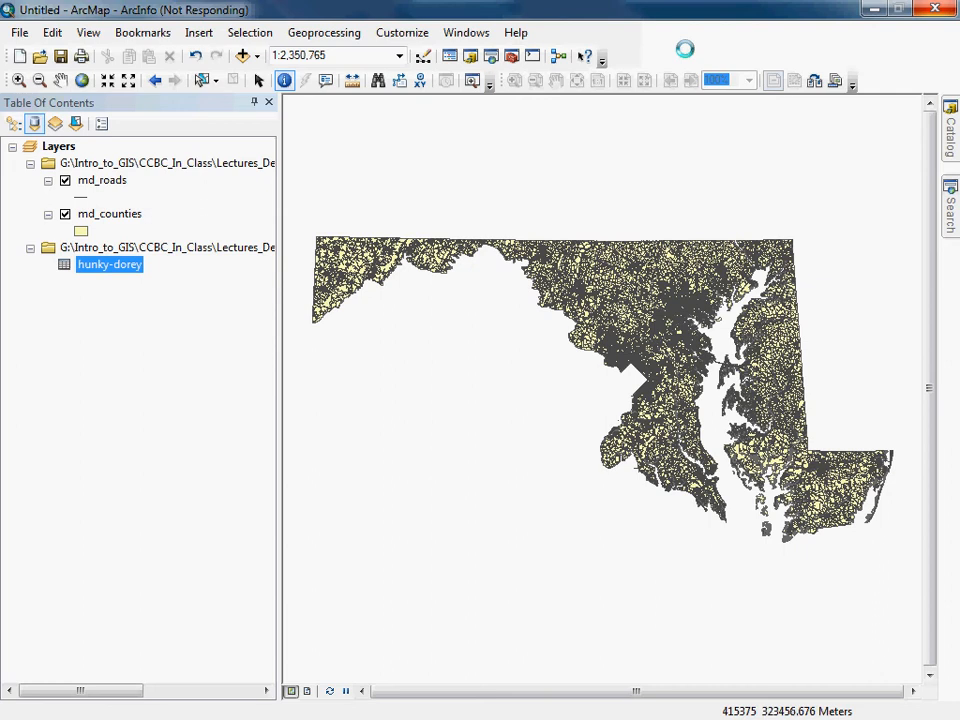
- Display the Geocoding toolbar and dock it beneath the existing toolbars
right_click(685, 52)
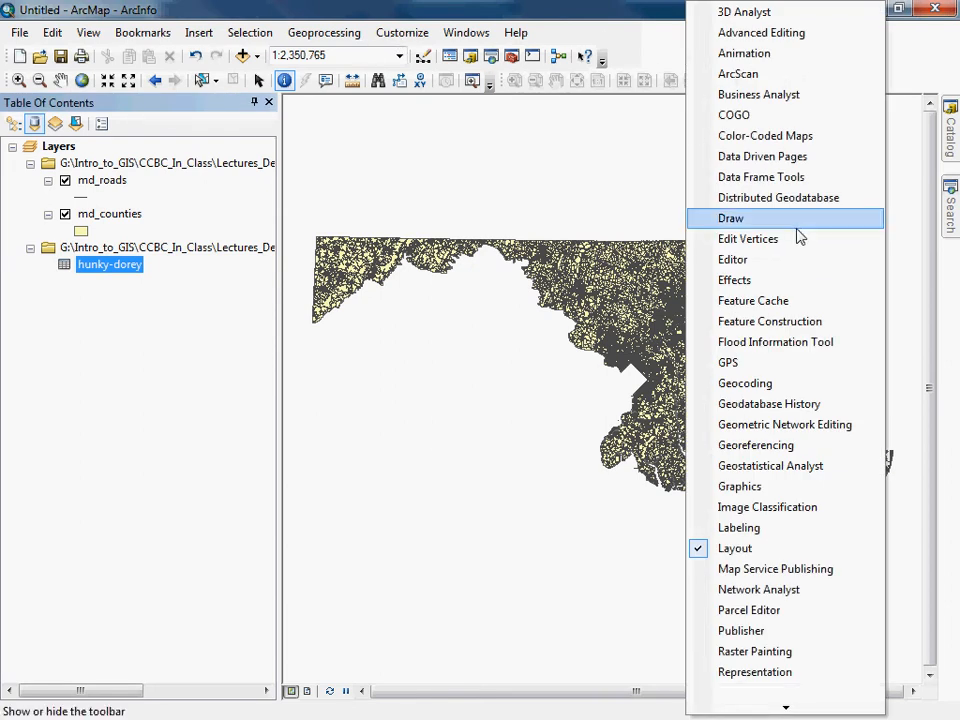
left_click(776, 388)
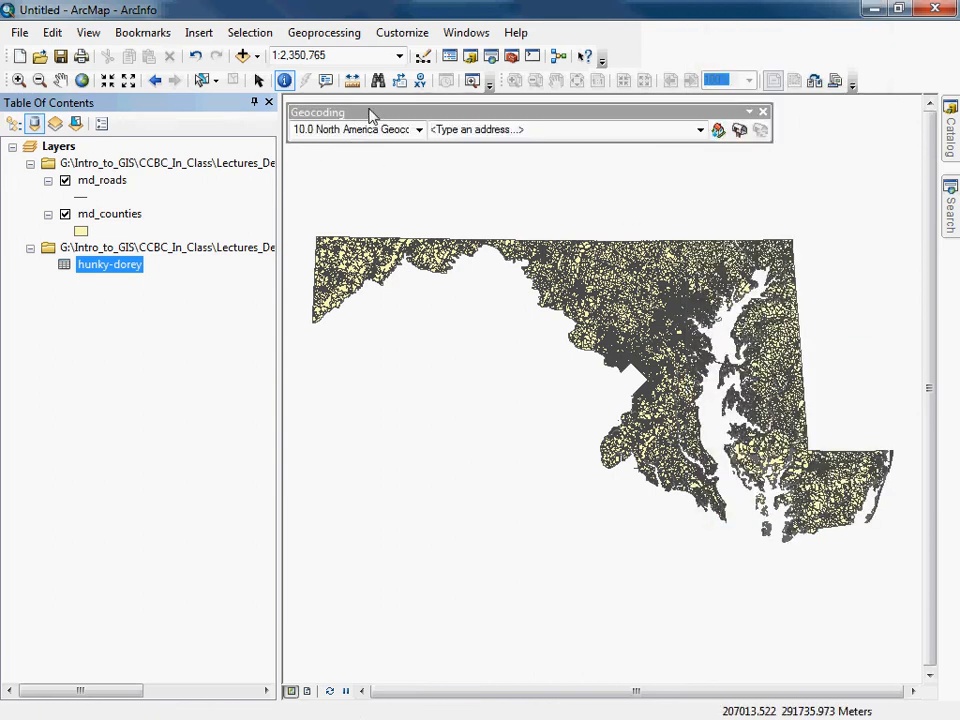
left_click_drag(370, 114, 71, 103)
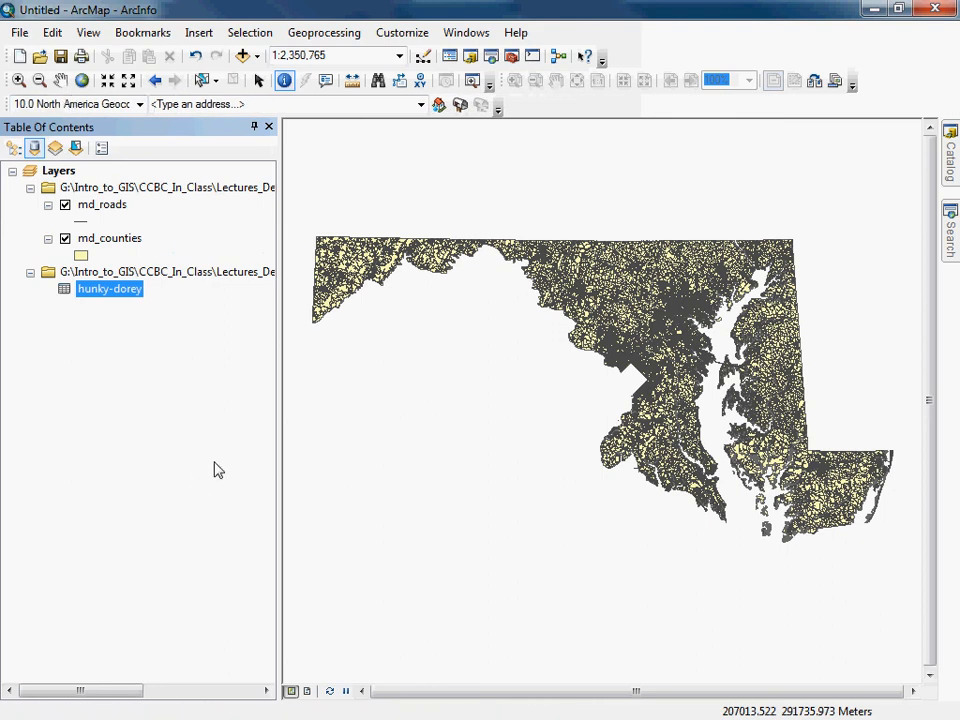
right_click(84, 290)
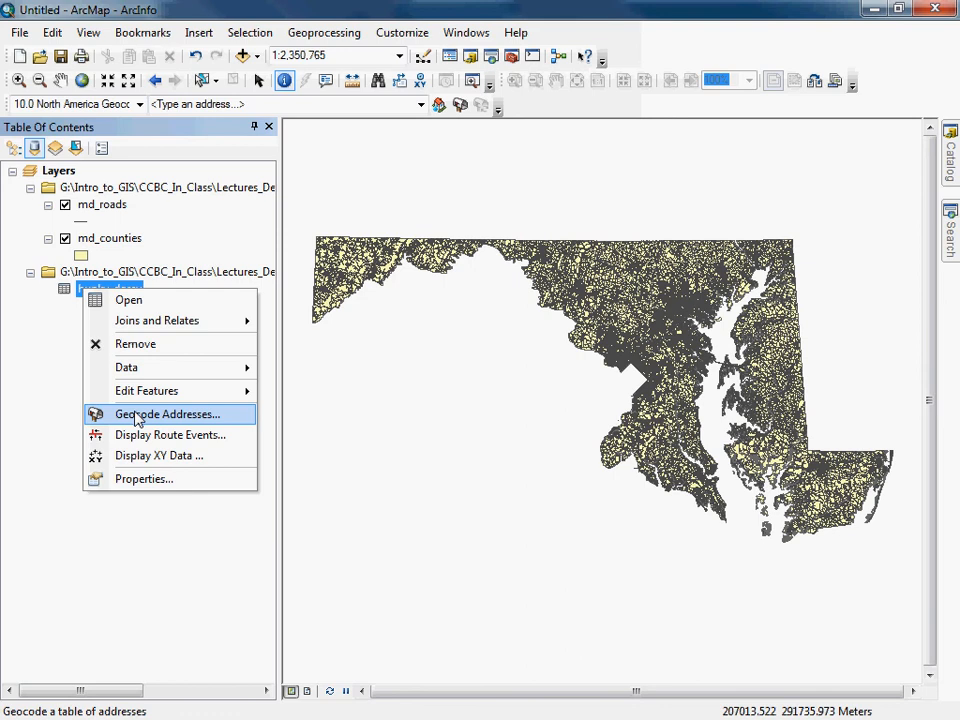
left_click(150, 590)
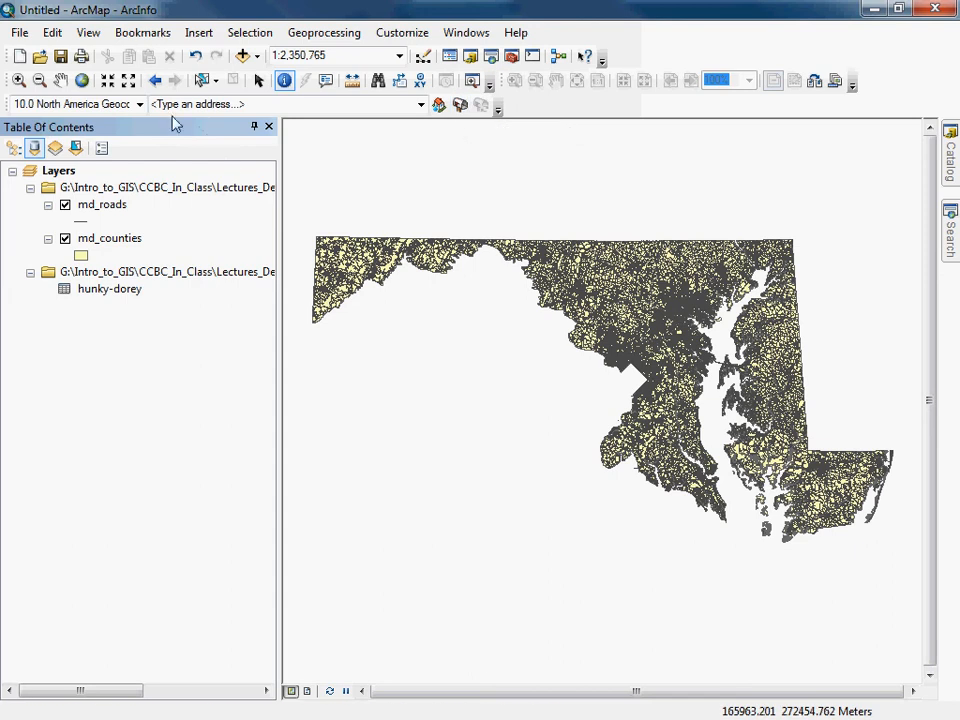
- Choose the 10.0 US Streets Geocode Service locator and search for a single street address with its ZIP code
left_click(140, 105)
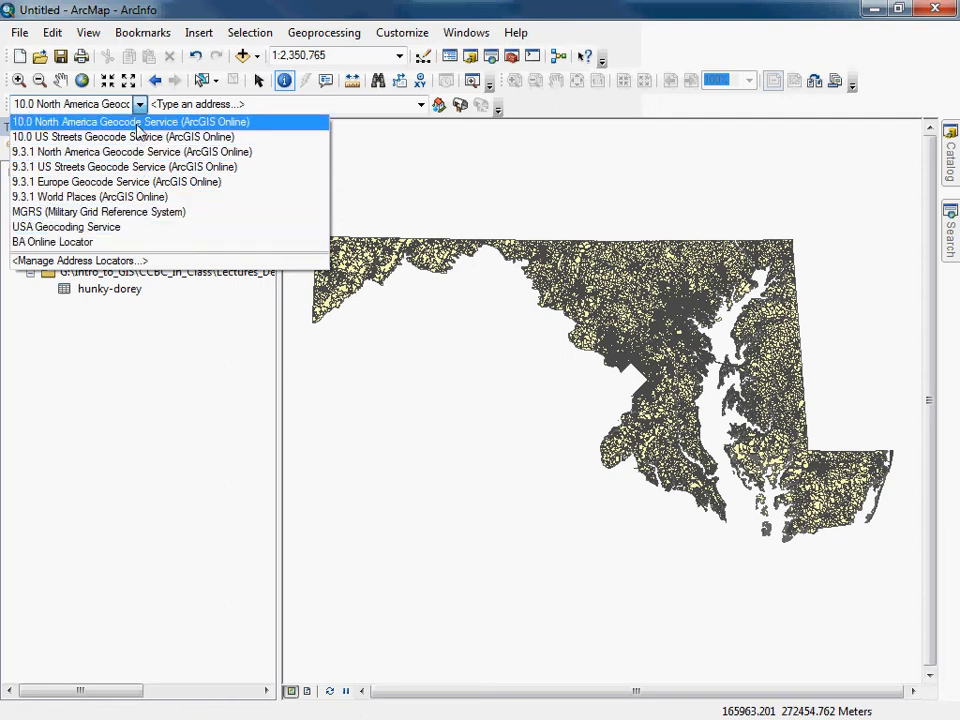
left_click(235, 105)
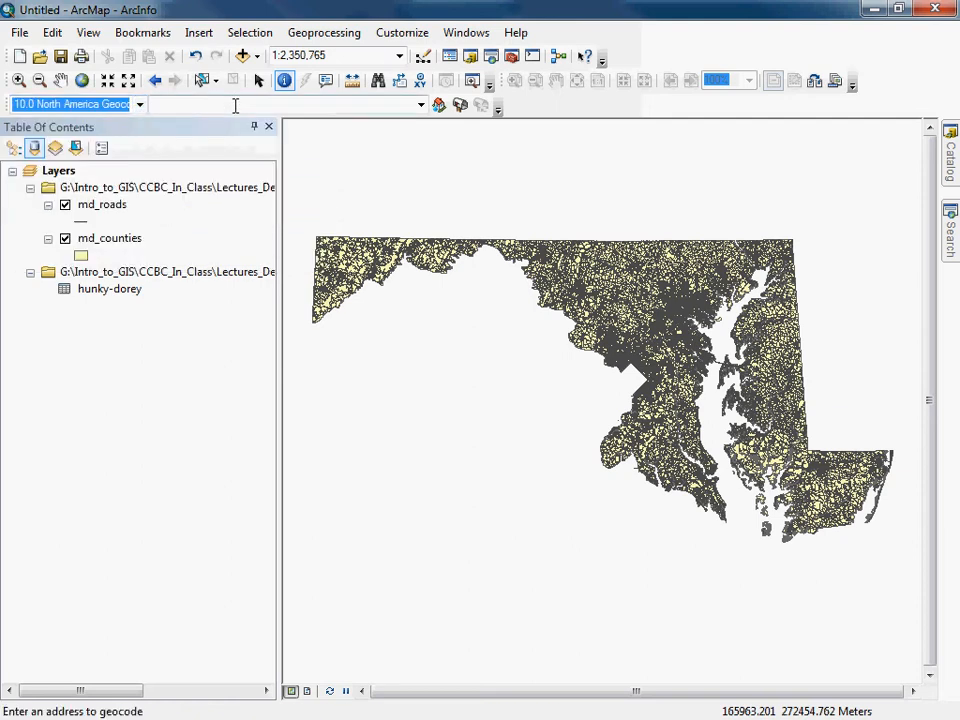
key("Down")
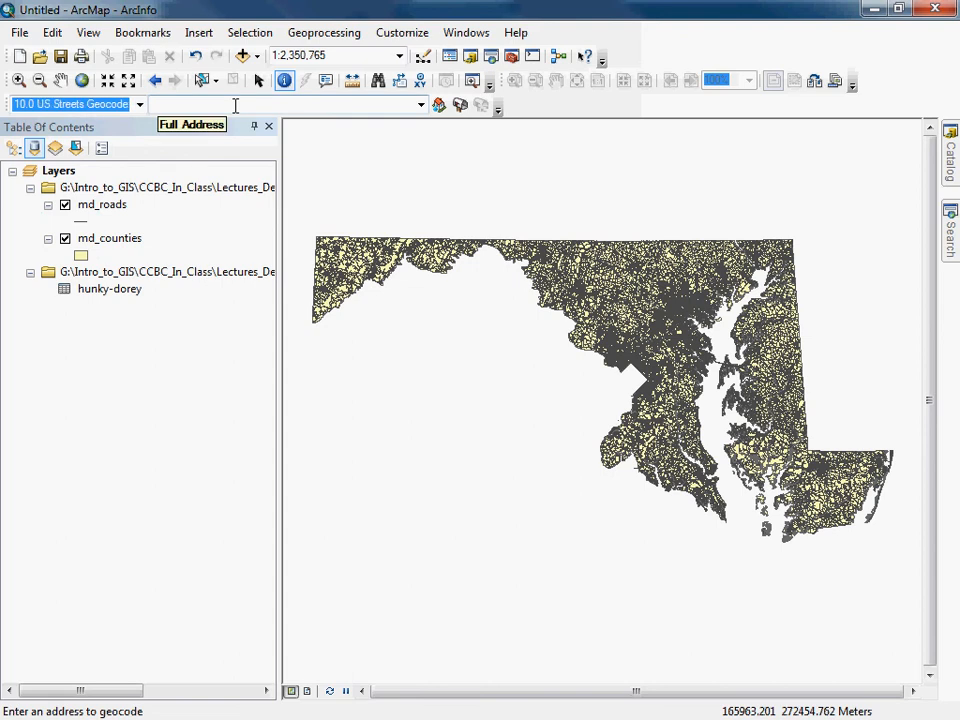
left_click(235, 105)
type("7")
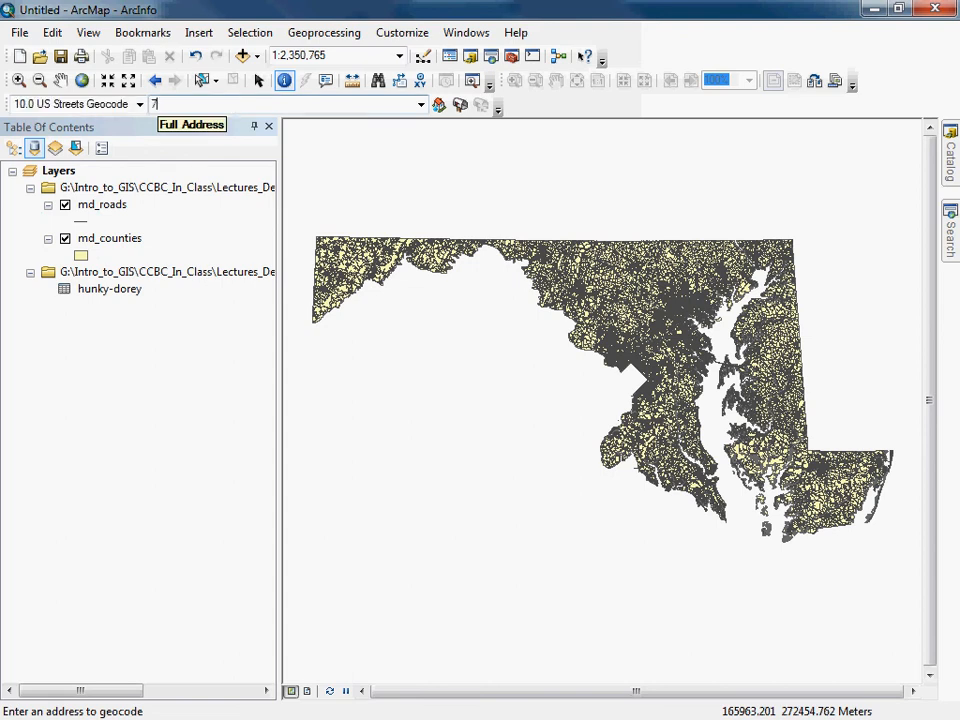
type("201 Rossville Blvd, 2")
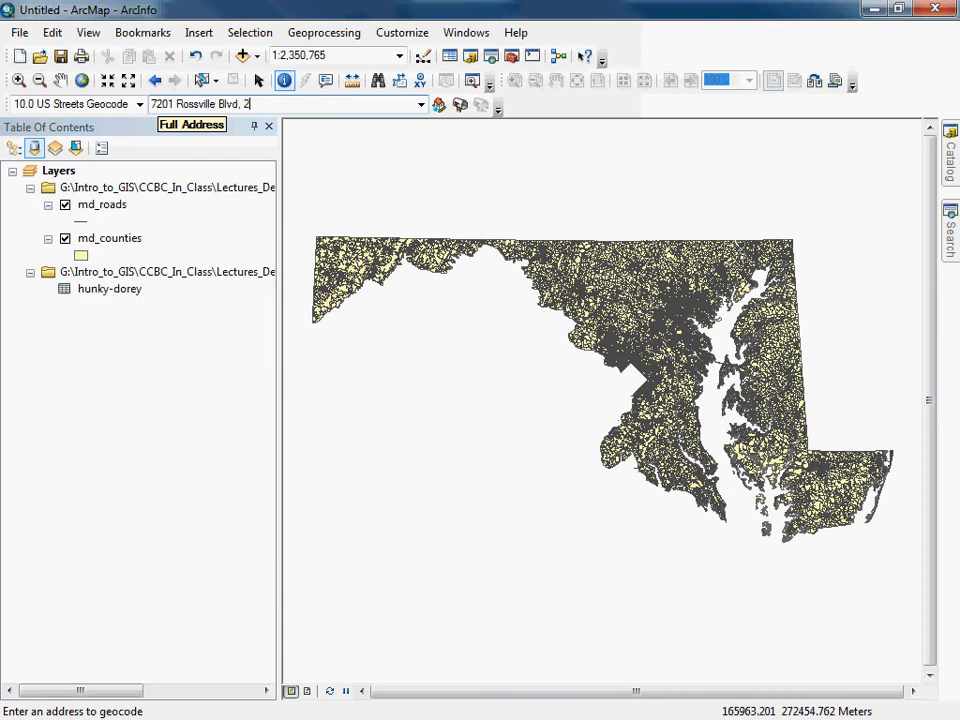
type("1237")
key("Return")
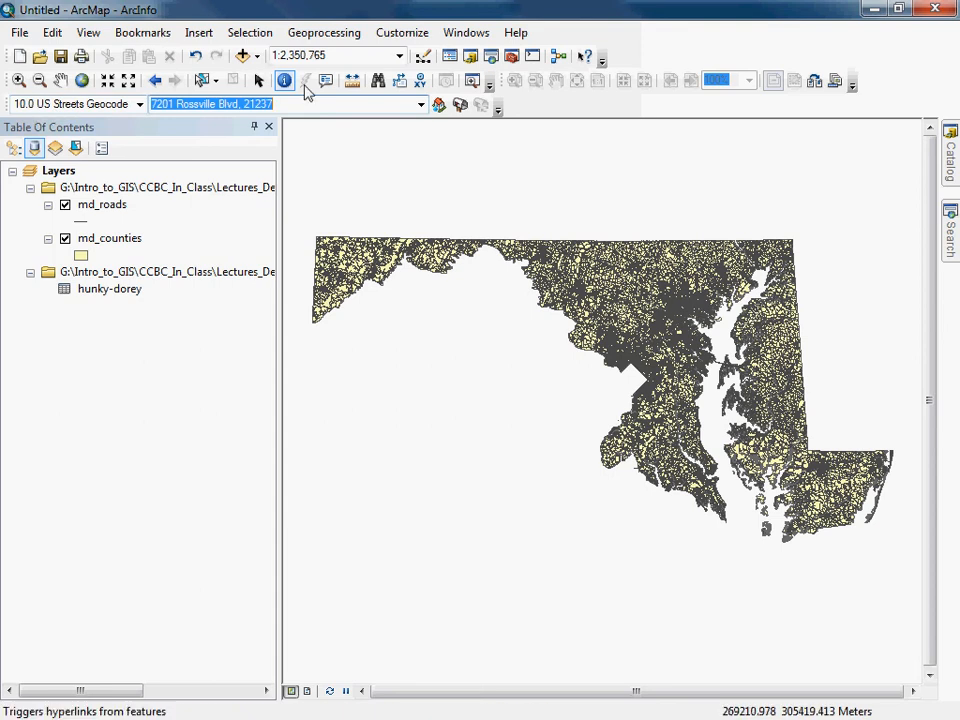
key("Return")
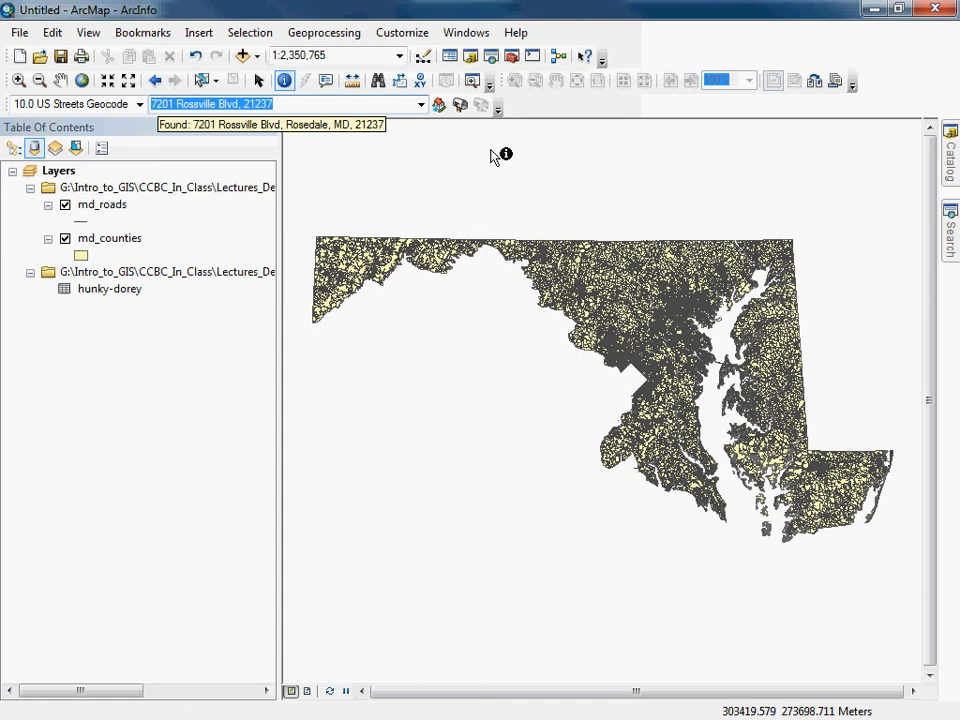
- Start geocoding a table of addresses, adding the md_roads locator from the address_locator folder and choosing it as the address locator
left_click(461, 106)
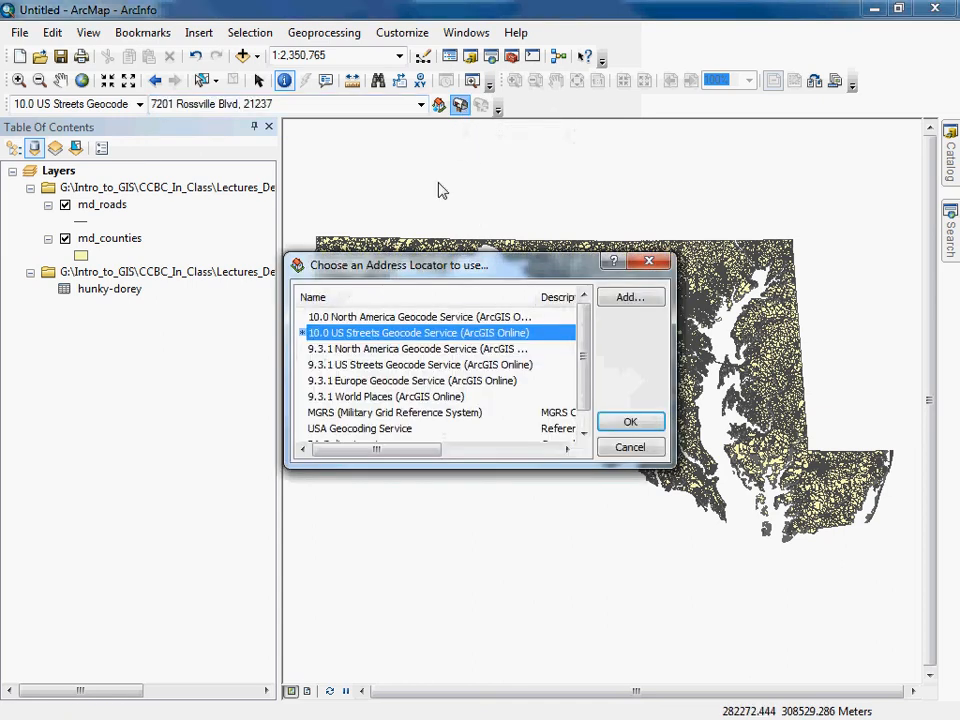
left_click_drag(582, 348, 581, 373)
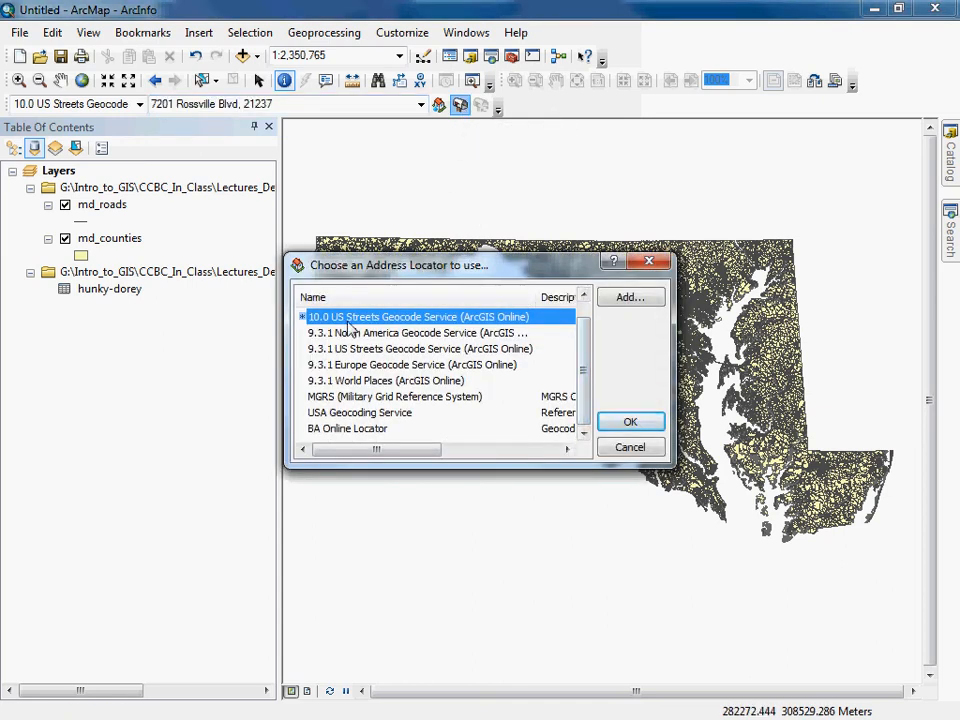
left_click(652, 299)
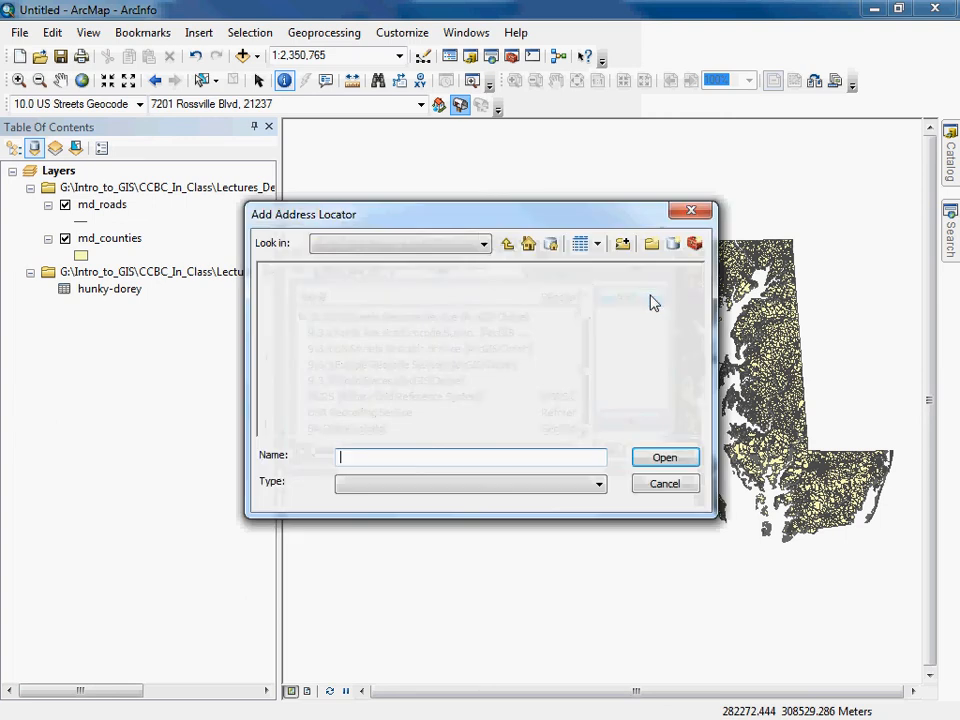
left_click(507, 244)
double_click(316, 273)
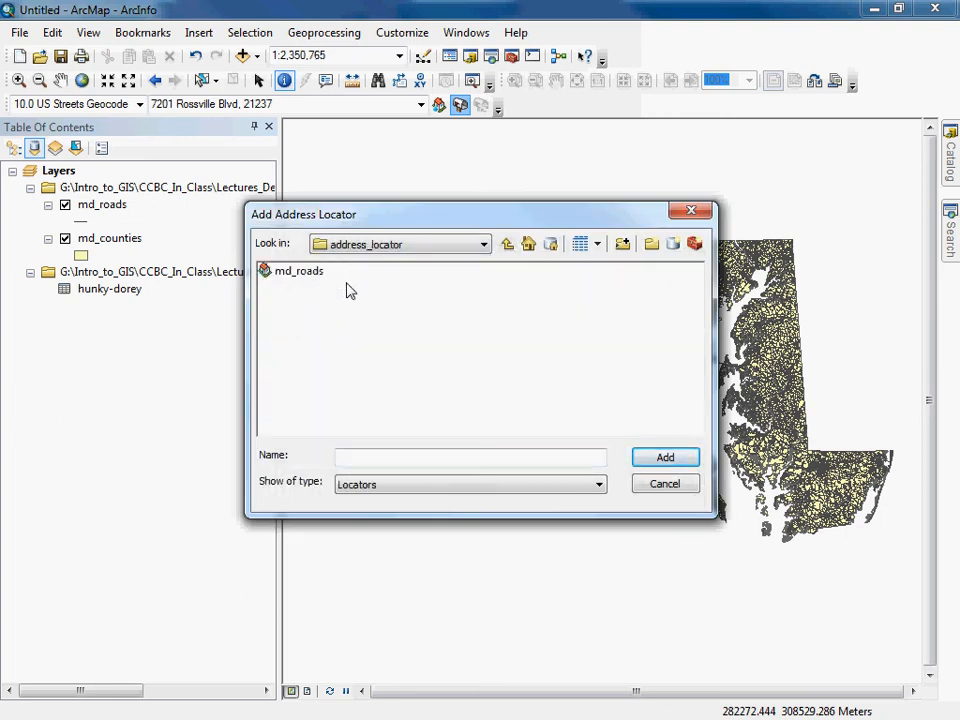
left_click(284, 273)
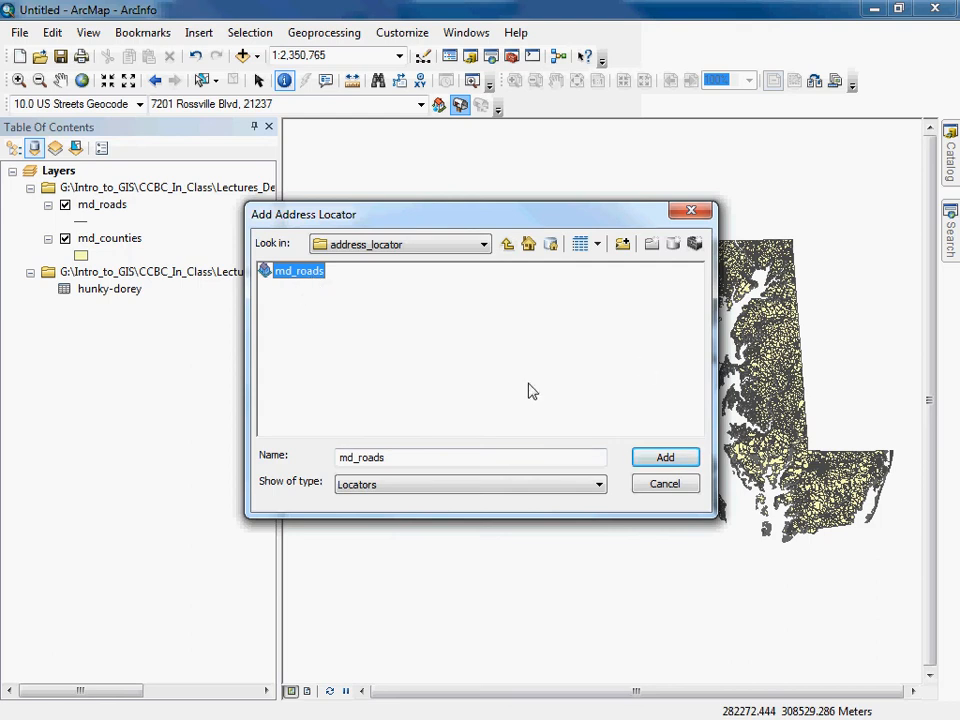
left_click(665, 458)
left_click_drag(585, 364, 585, 405)
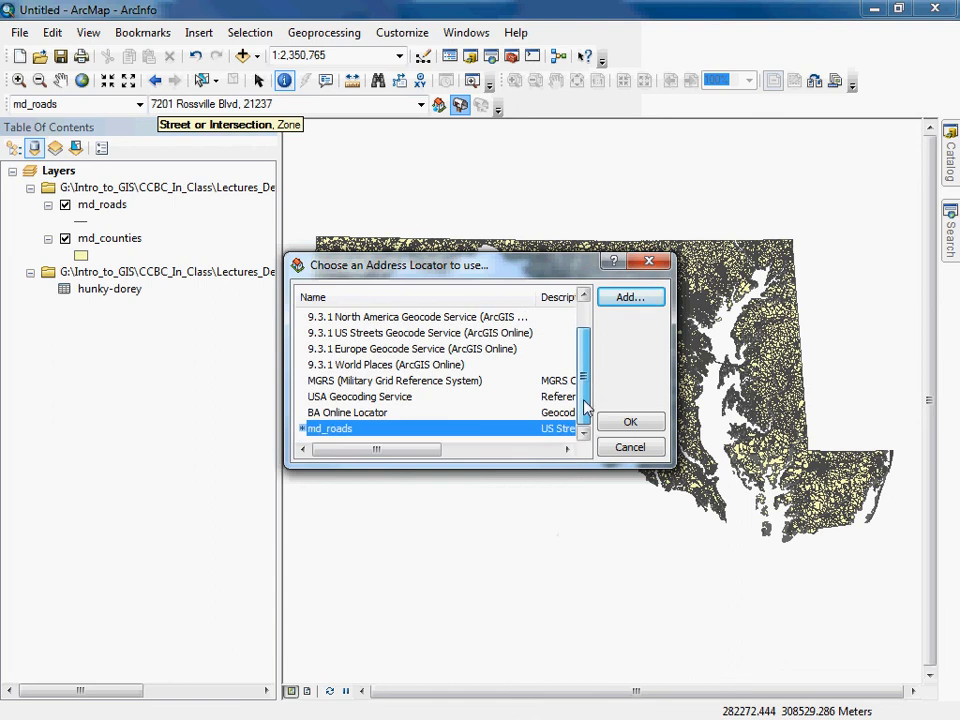
left_click(620, 425)
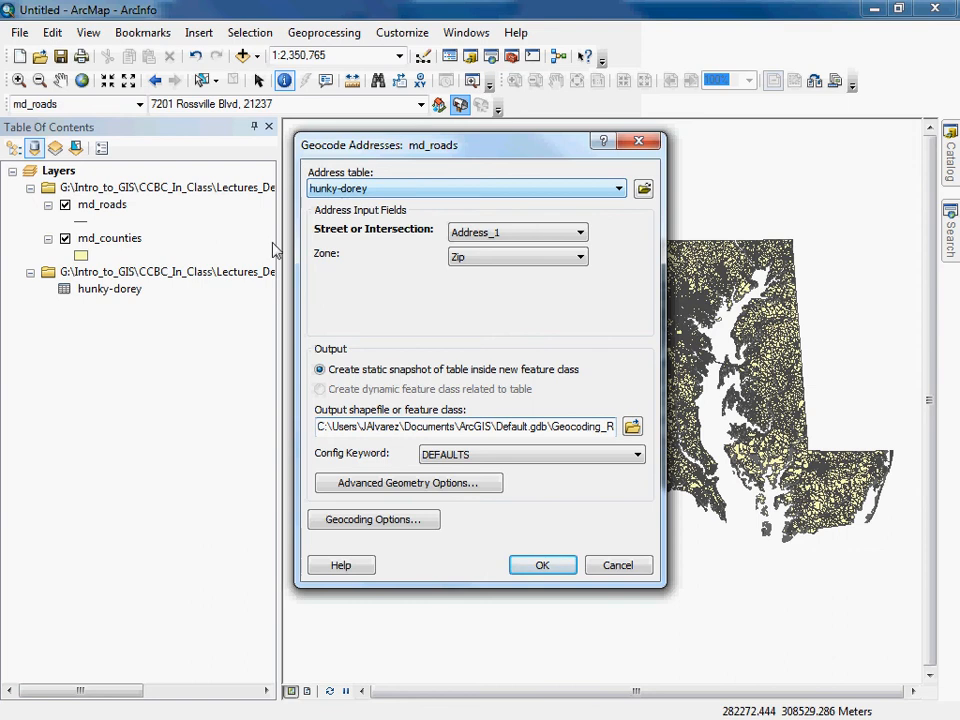
- Use Address_1 as the street or intersection field for geocoding the hunky-dorey table
left_click(482, 234)
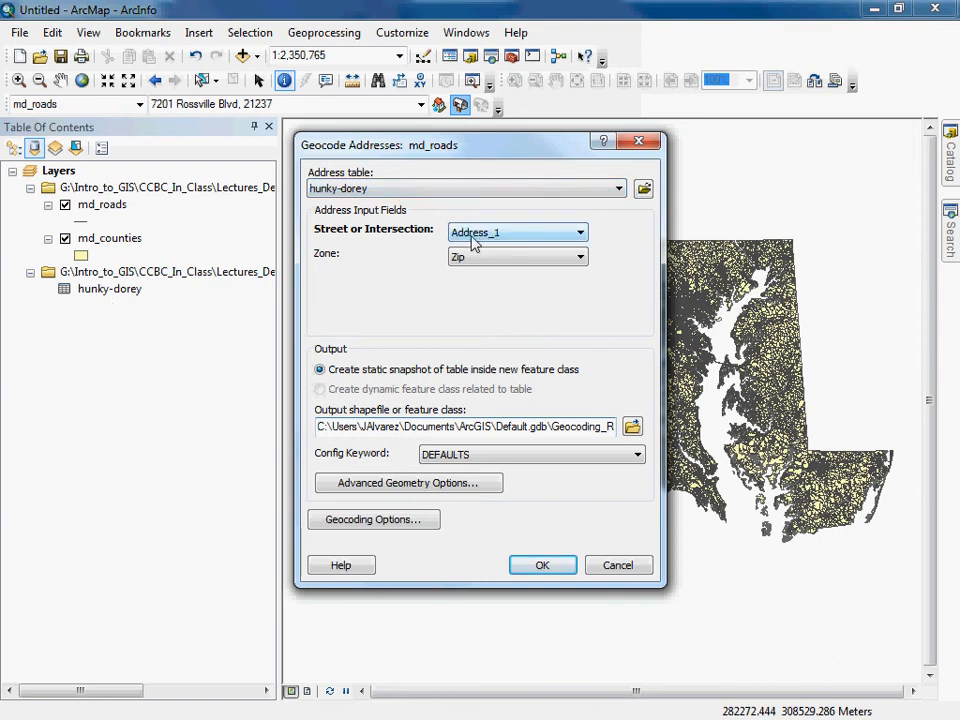
left_click(580, 234)
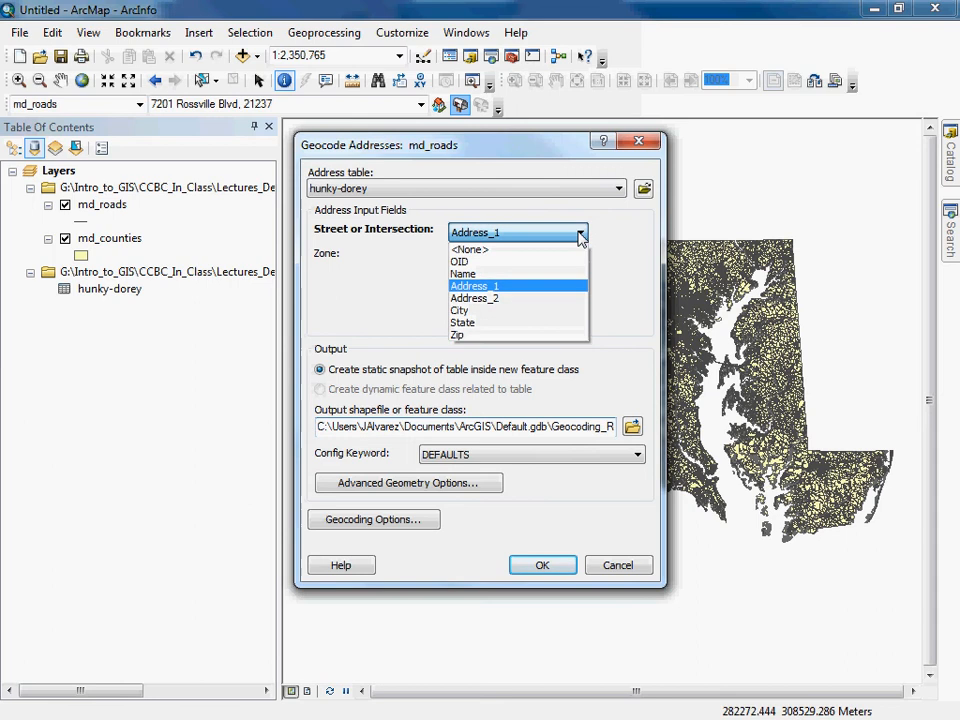
left_click(503, 287)
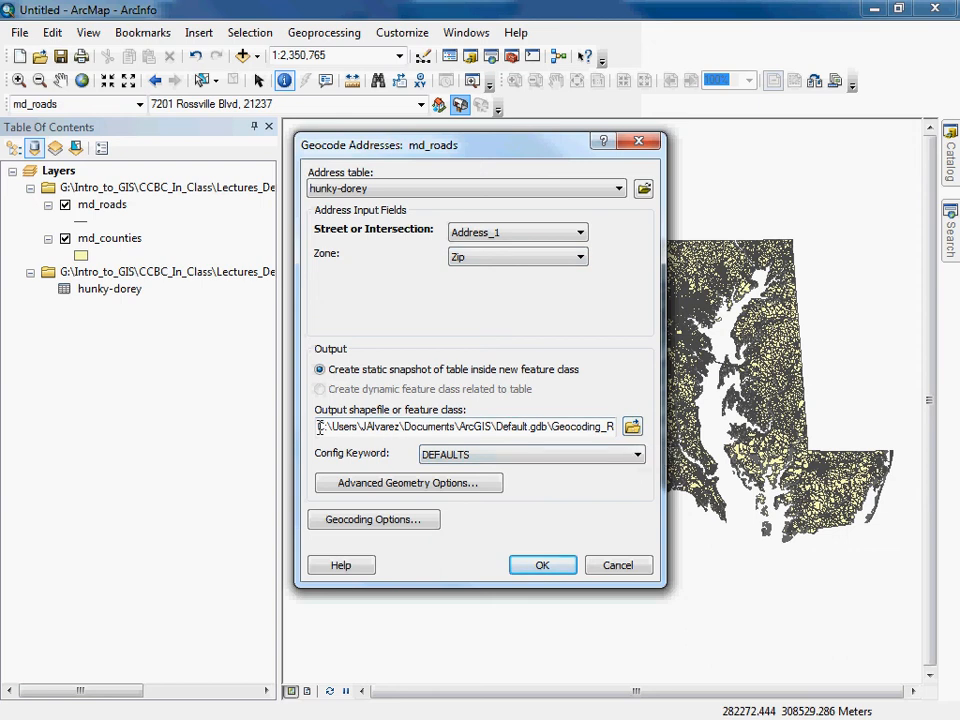
- Set the output location to the 8_Geocoding_Demo folder on G:, under Intro_to_GIS, CCBC_In_Class, Lectures_Demos and Demos
left_click_drag(318, 427, 517, 428)
left_click(633, 428)
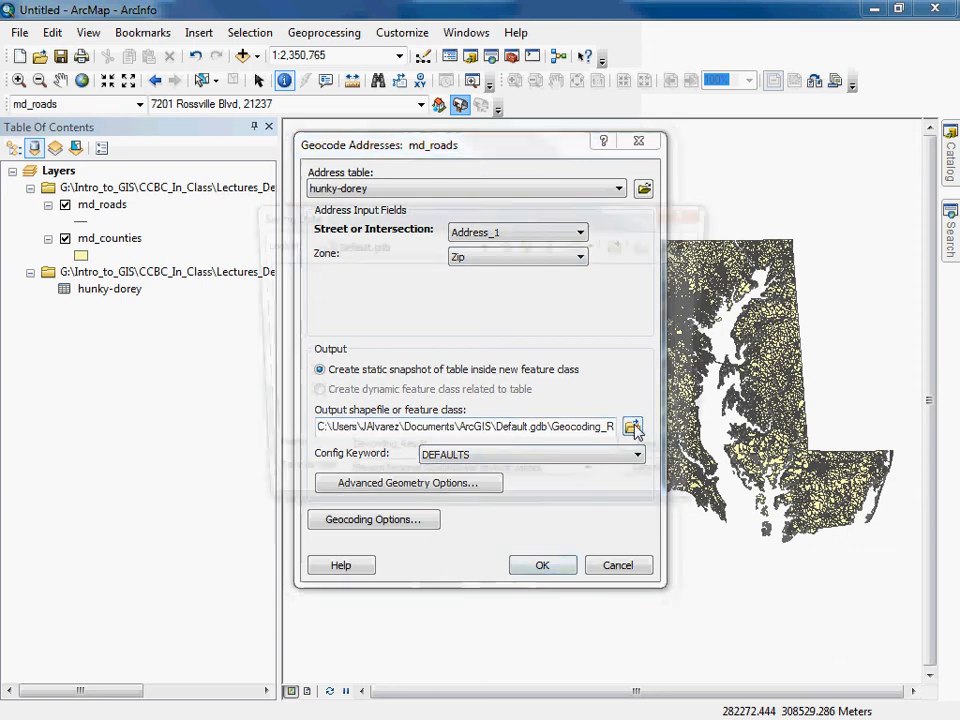
left_click(507, 246)
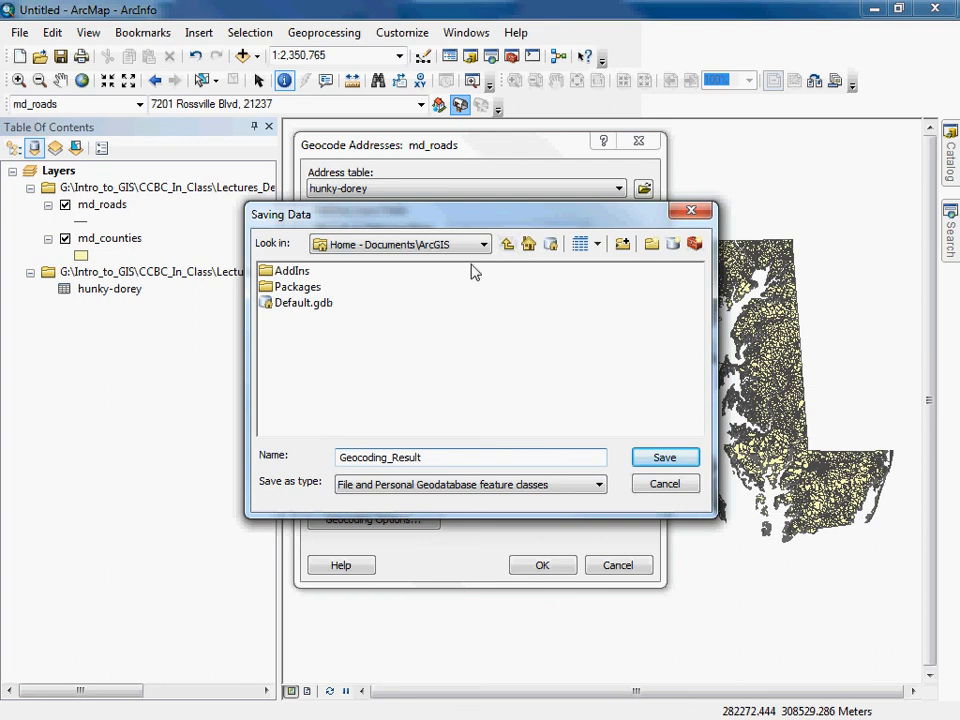
left_click(484, 244)
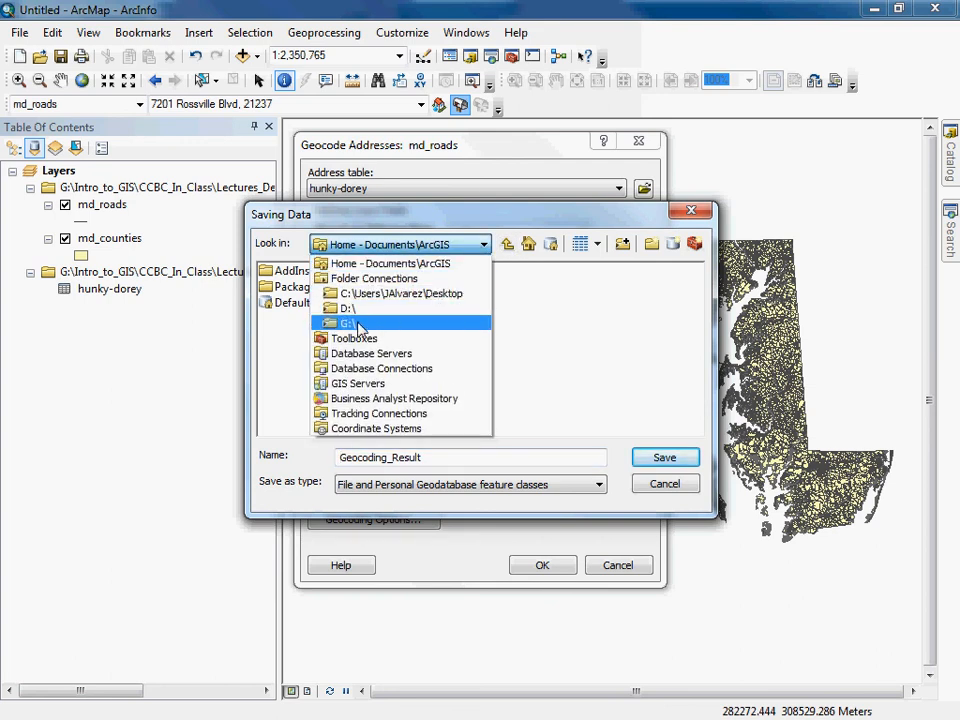
left_click(439, 324)
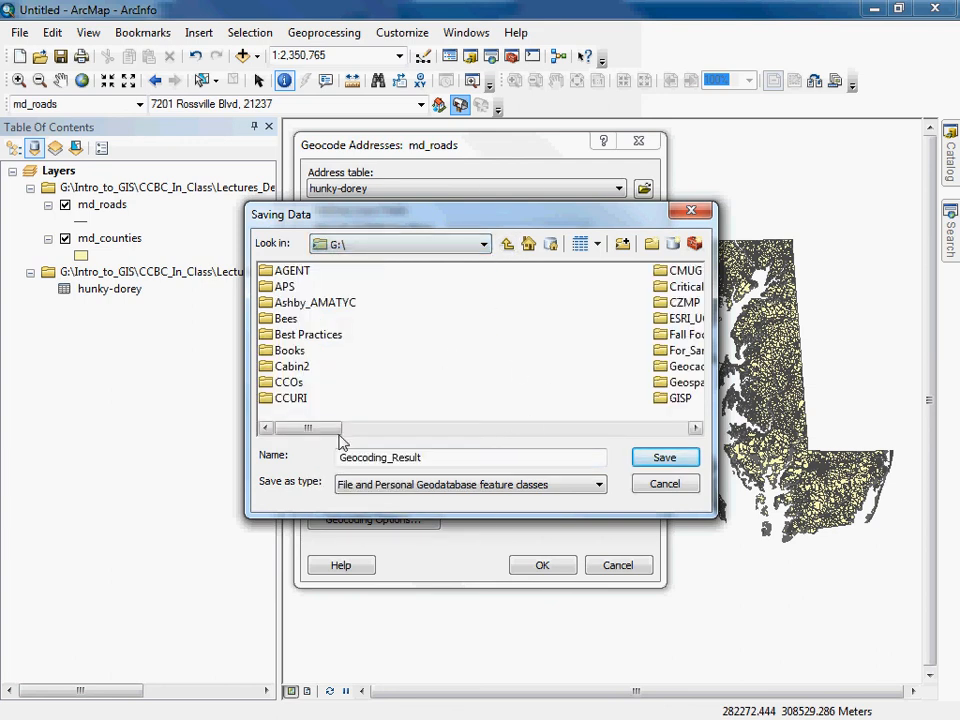
left_click_drag(315, 428, 482, 444)
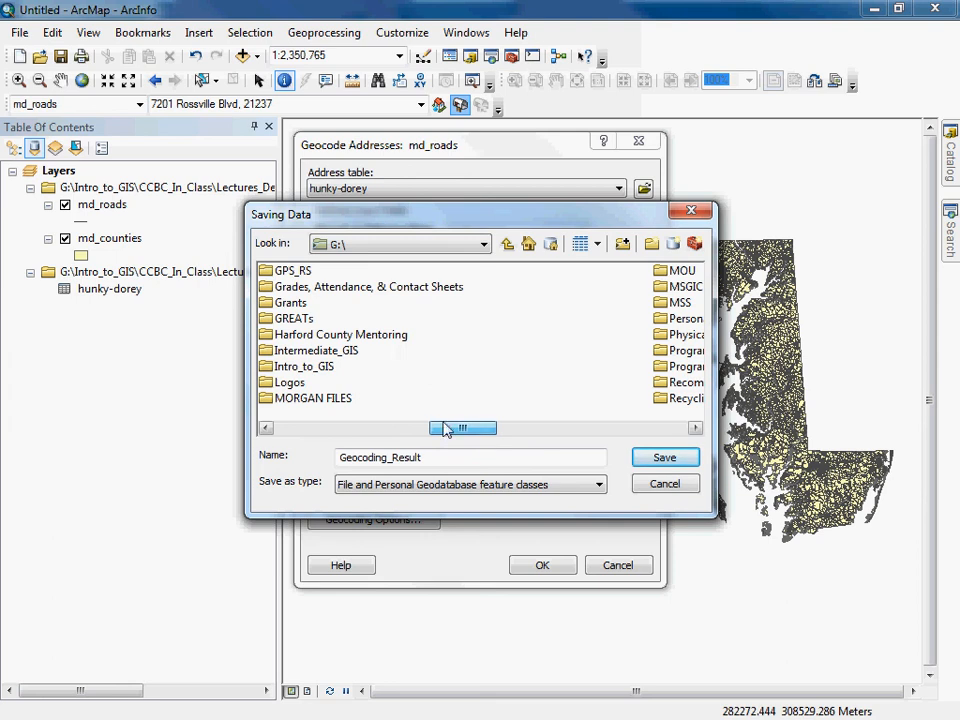
double_click(310, 367)
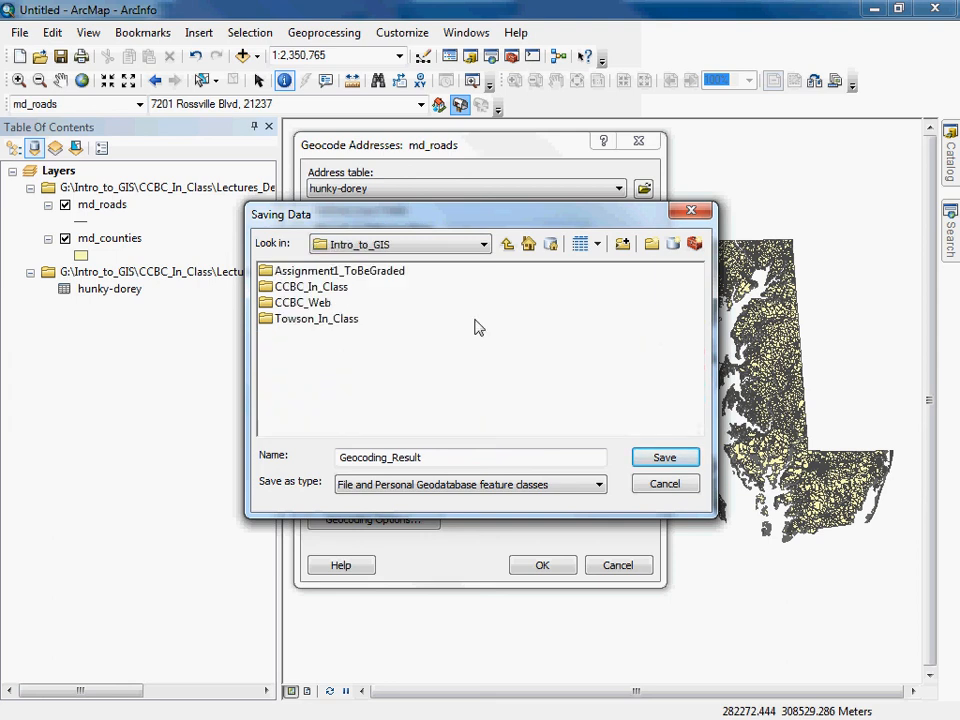
double_click(327, 288)
double_click(330, 322)
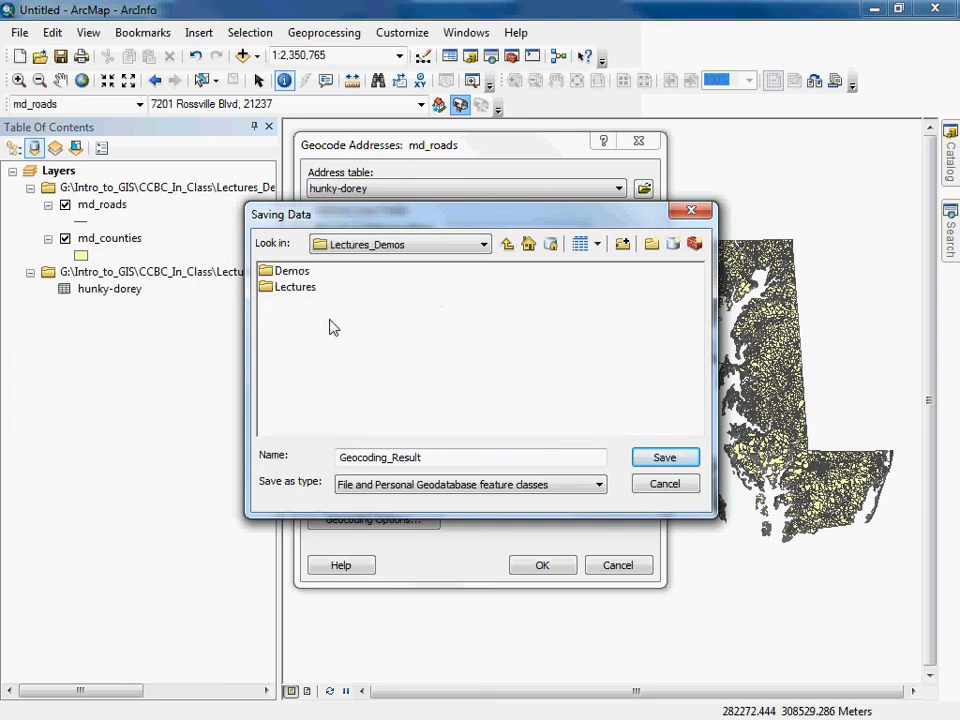
double_click(300, 273)
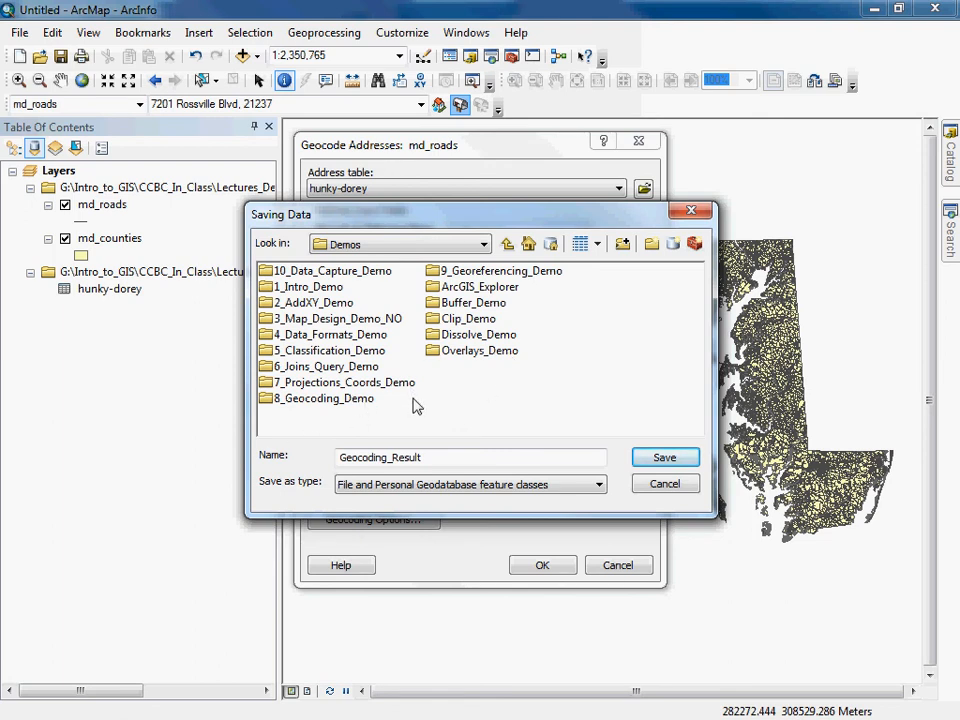
double_click(290, 398)
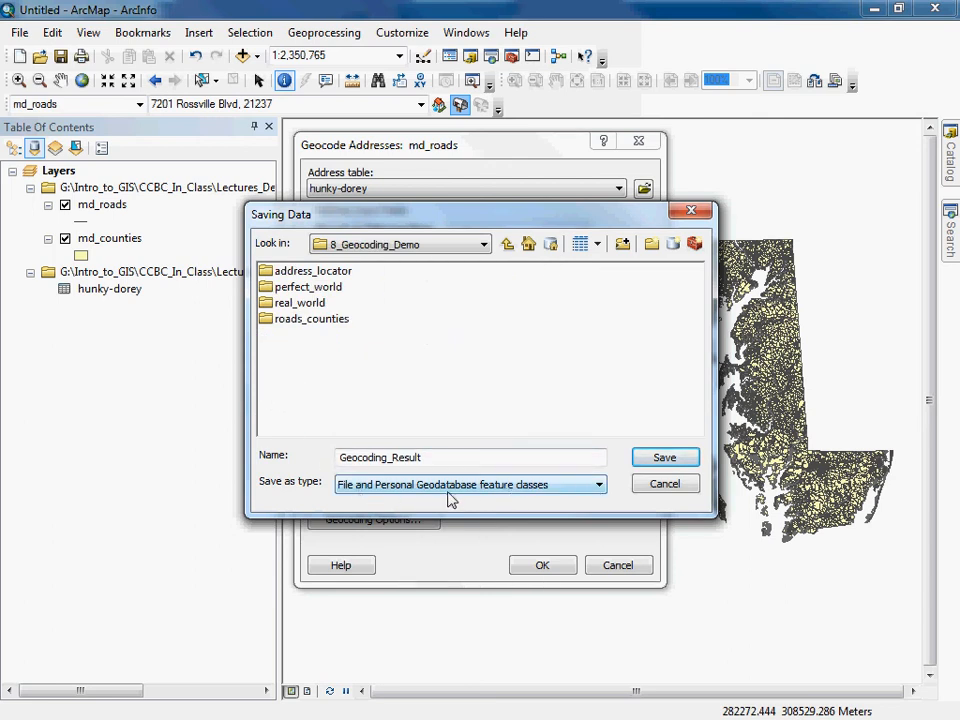
- Save the output as a shapefile named employees.shp and run the geocoding through to the finished result layer
left_click(601, 485)
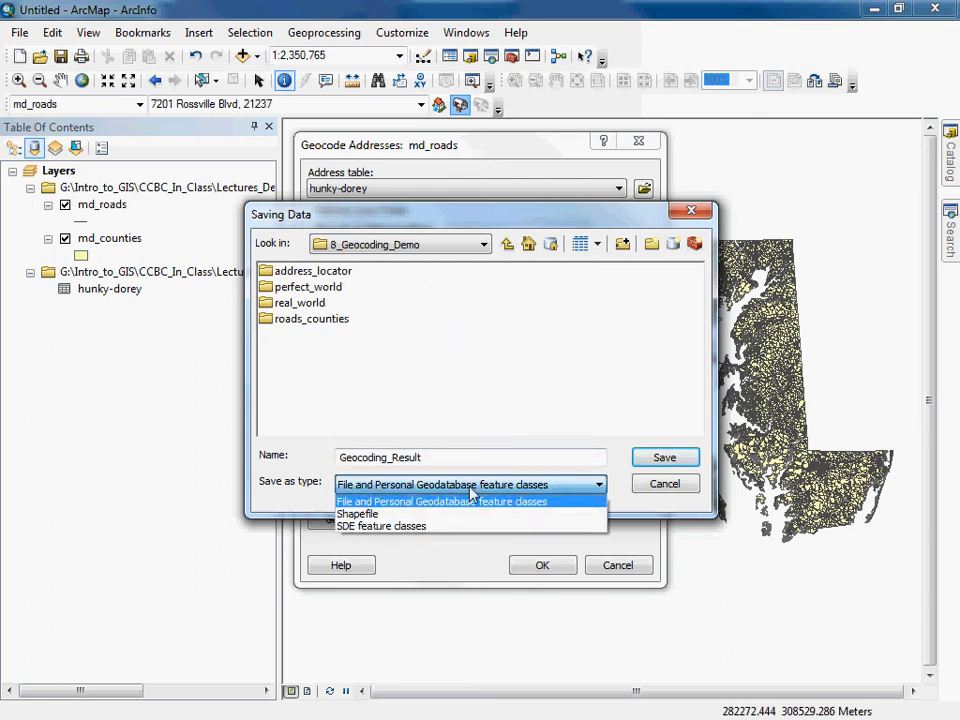
left_click(408, 518)
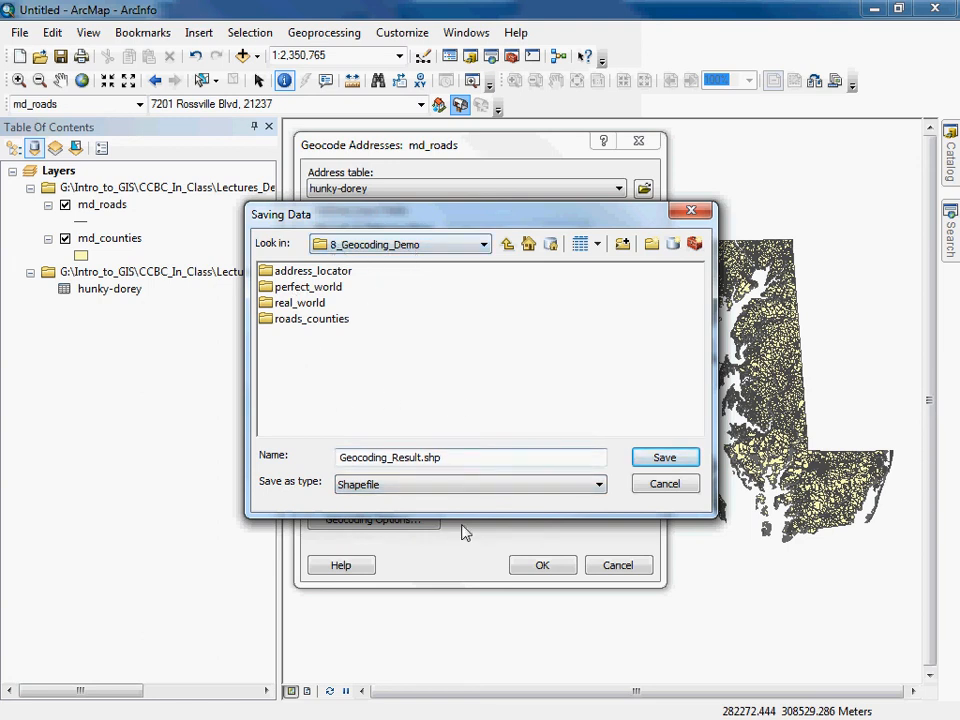
left_click(419, 458)
left_click_drag(420, 457, 332, 463)
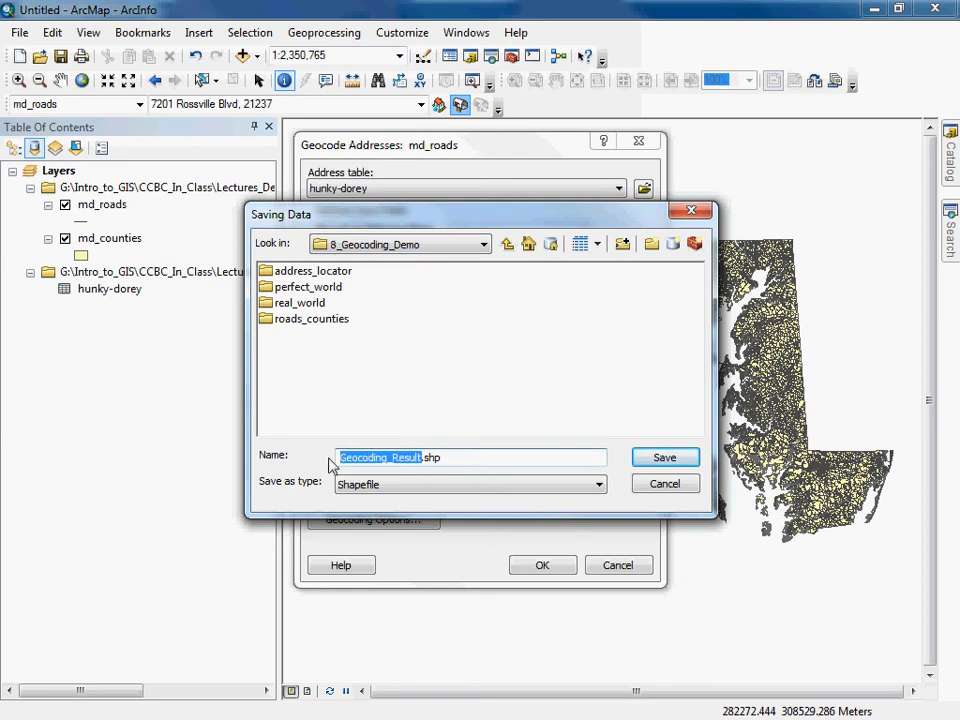
type("e")
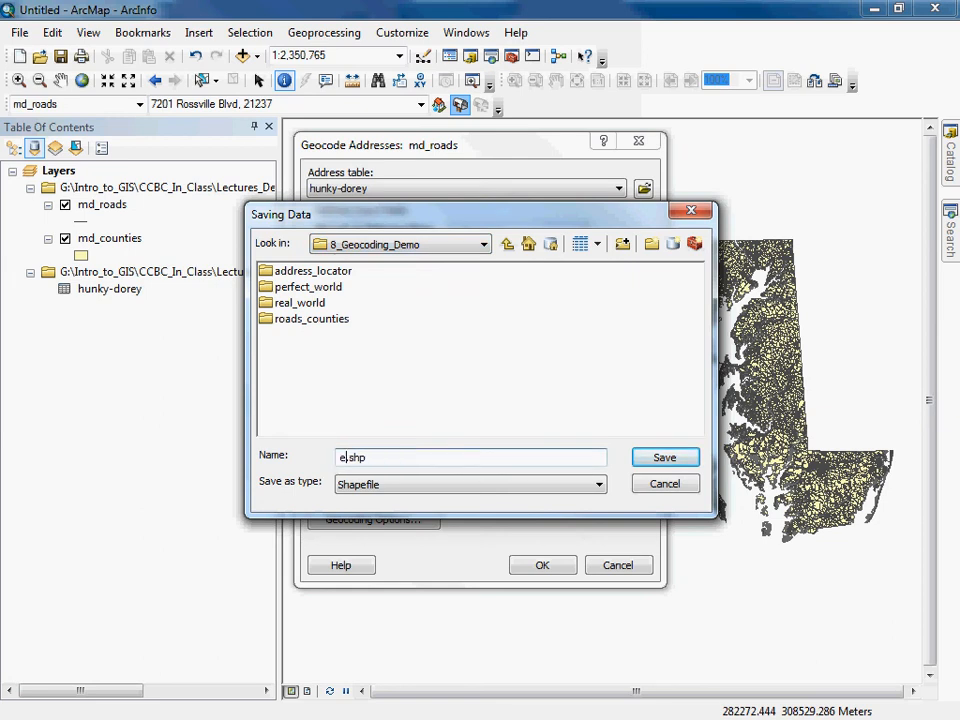
type("mployees")
left_click(666, 460)
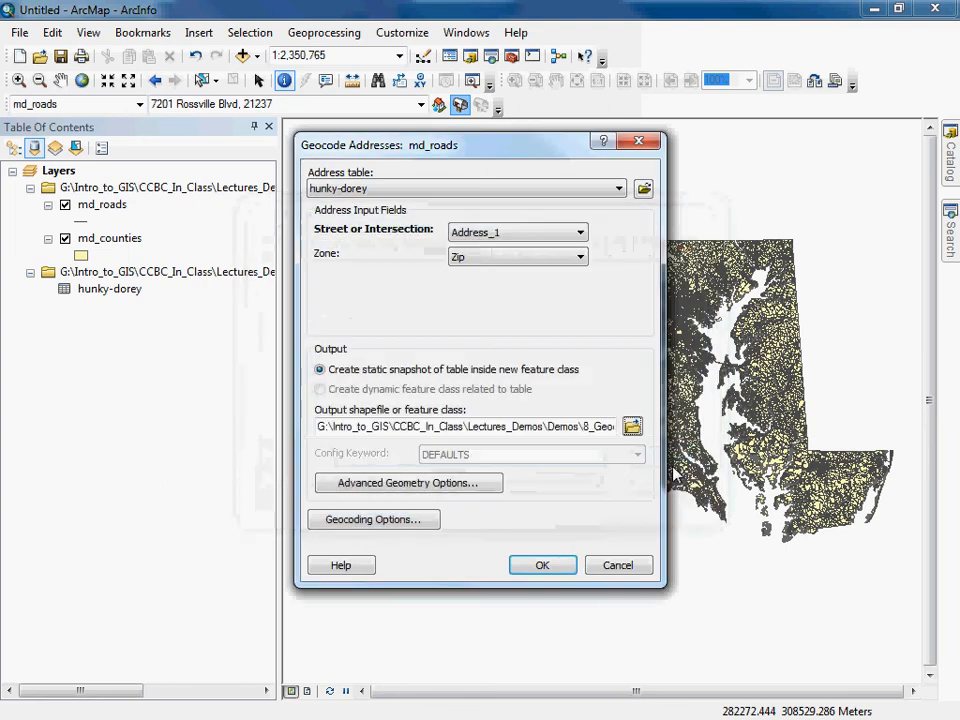
left_click(542, 565)
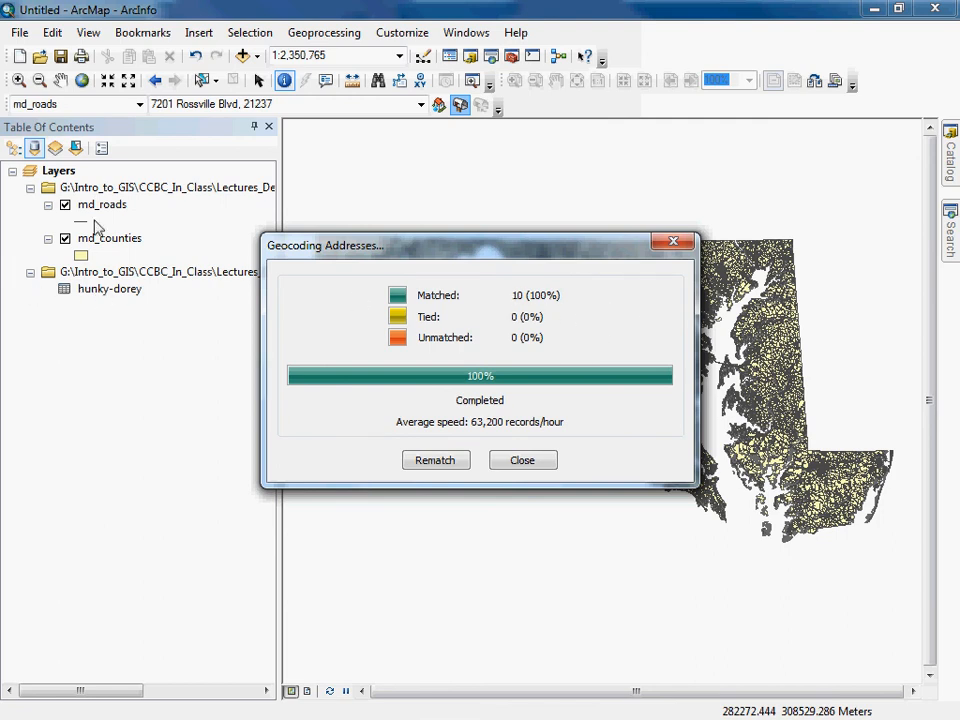
left_click(540, 463)
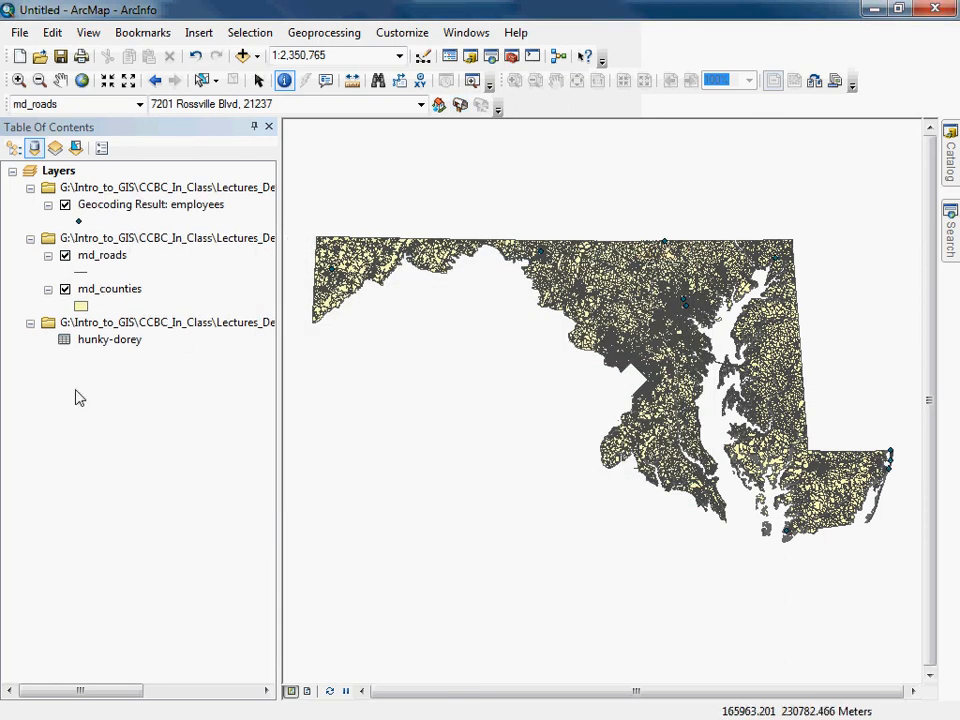
- Change the geocoded employees layer's symbol to Circle 2 with a size of 14
left_click(78, 222)
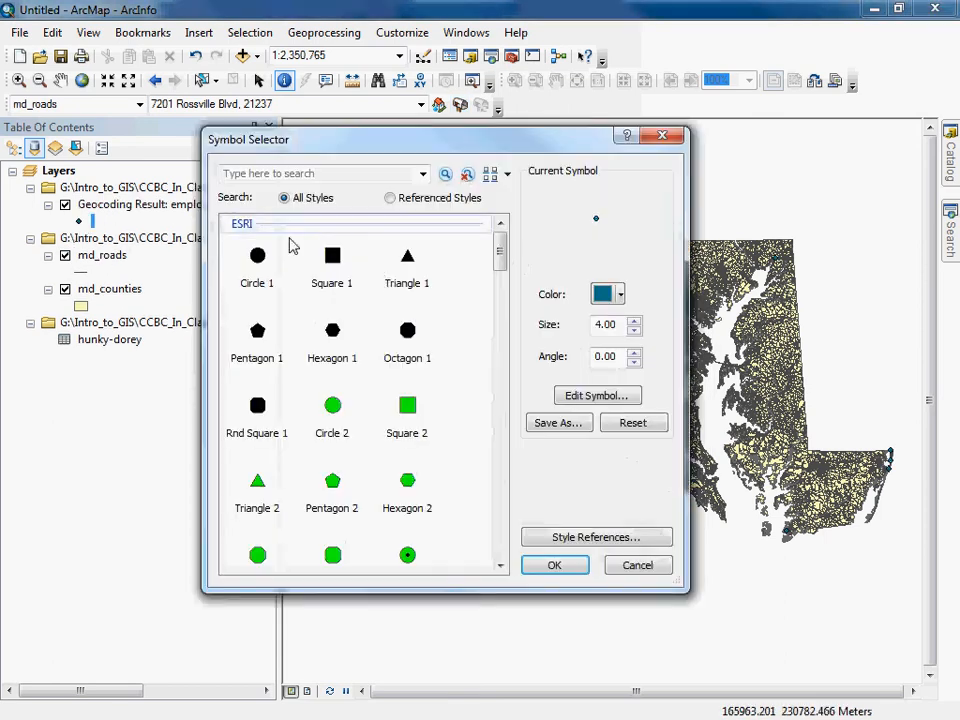
left_click(332, 405)
left_click(638, 331)
left_click(638, 331)
left_click(638, 331)
left_click(638, 331)
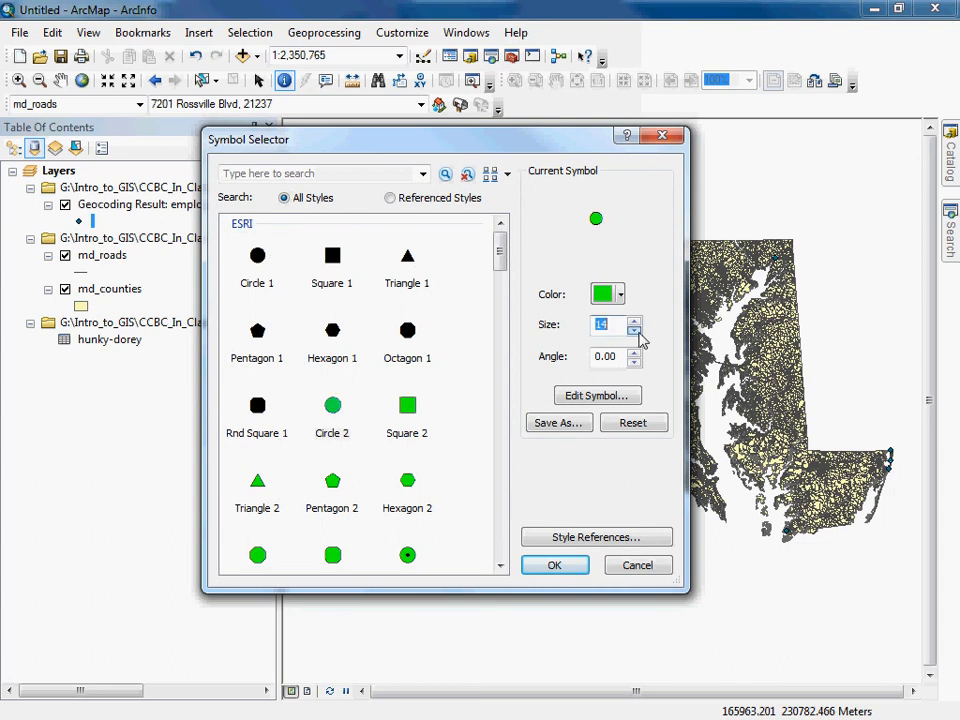
left_click(555, 568)
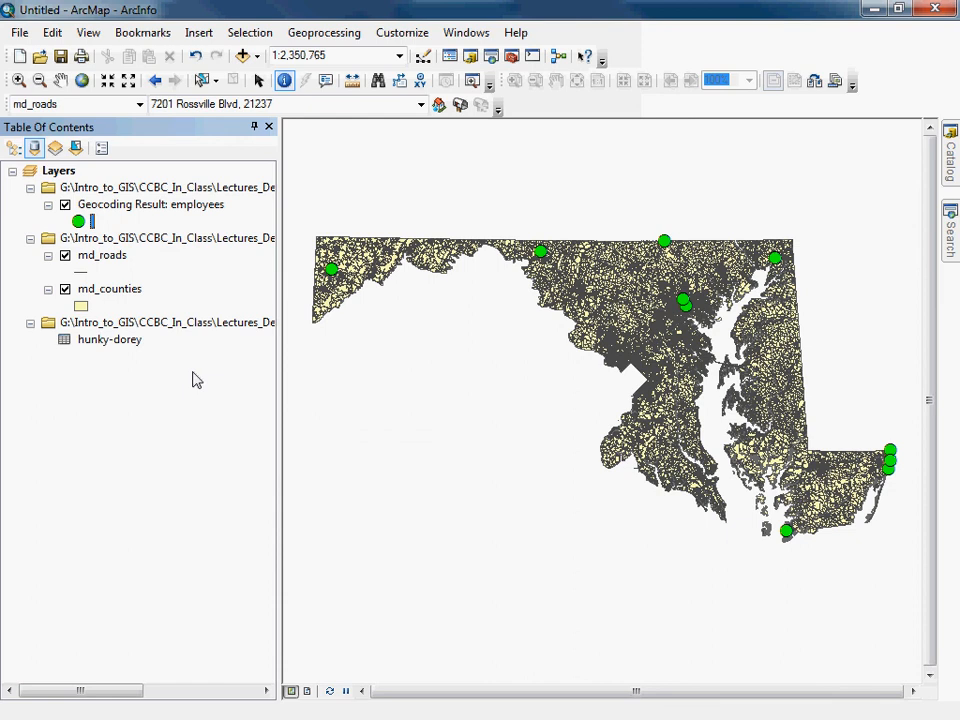
- Identify the road segment beneath the southern geocoded point in Baltimore and review its address range and ZIP attributes
left_click(18, 80)
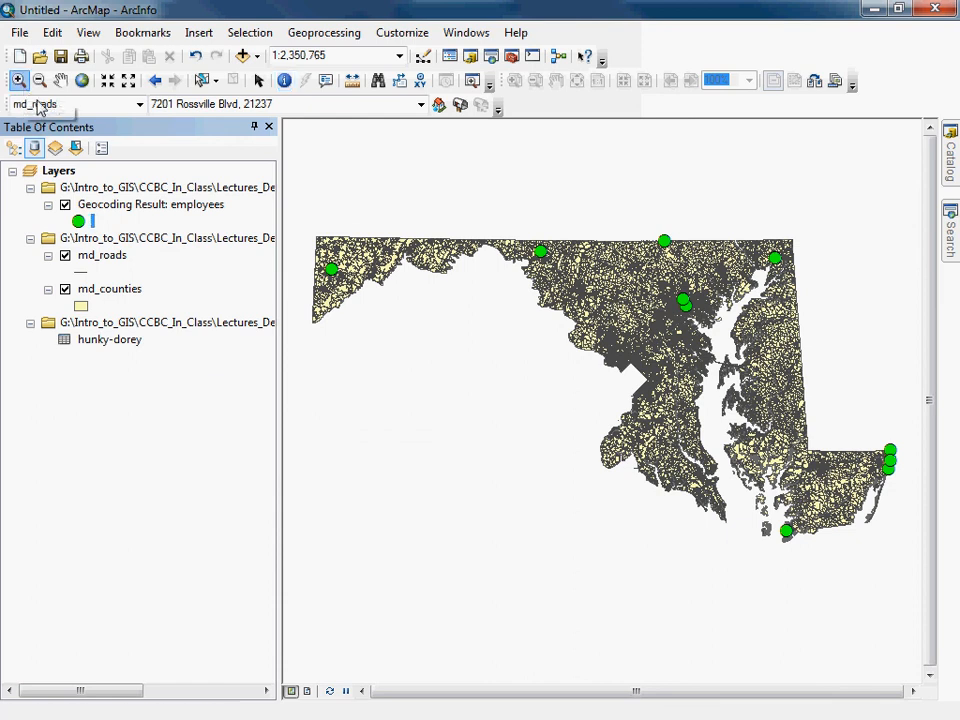
left_click_drag(662, 279, 706, 327)
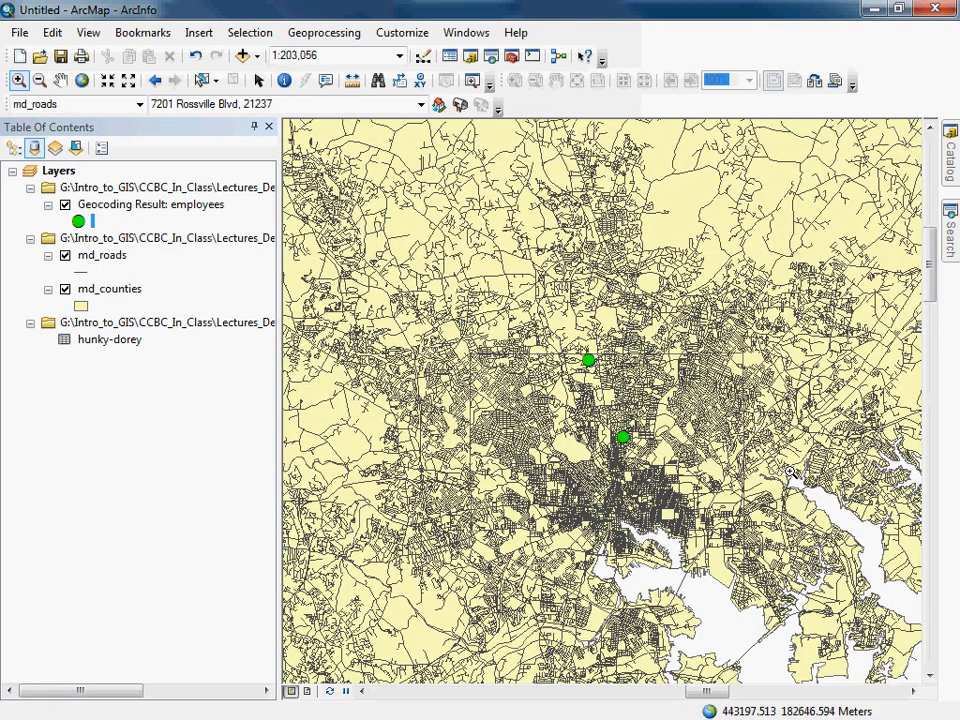
left_click_drag(609, 430, 636, 456)
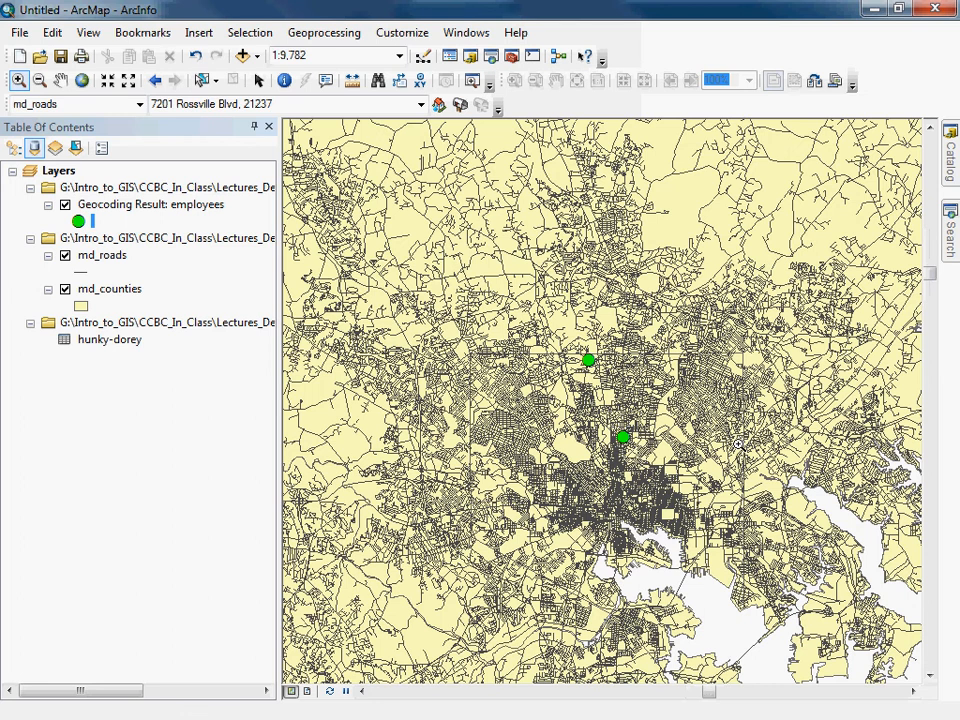
left_click_drag(476, 285, 723, 455)
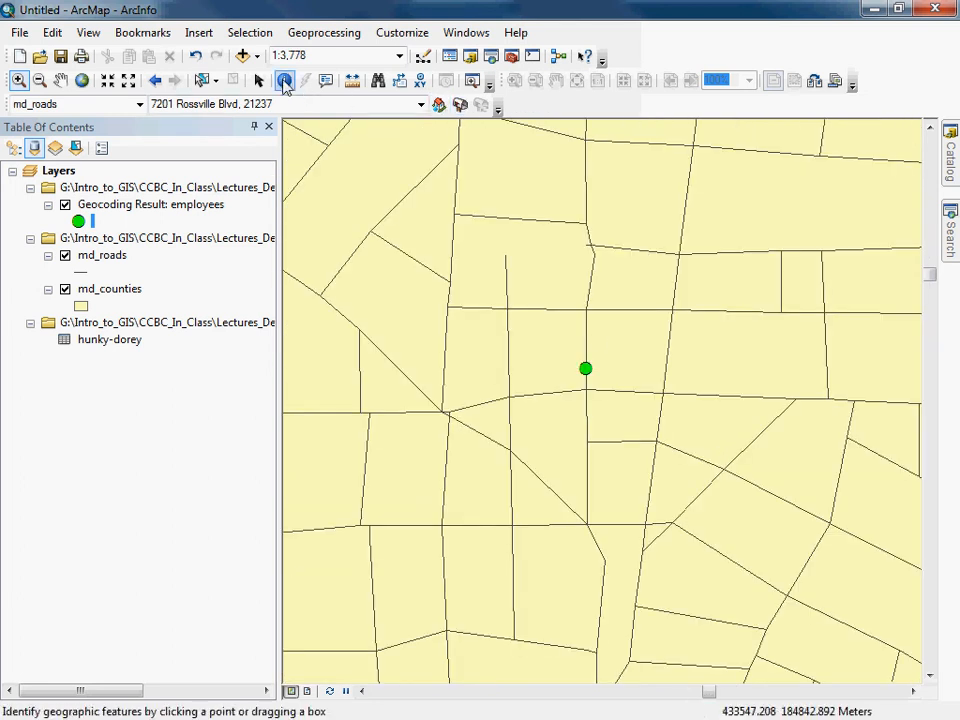
left_click(285, 81)
left_click(586, 331)
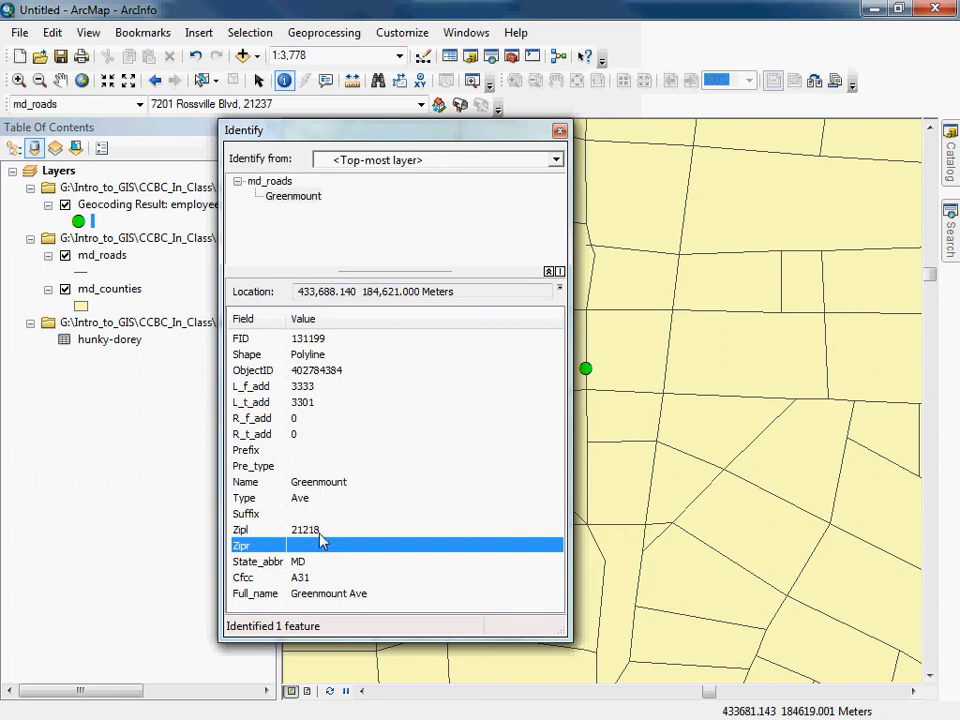
left_click(559, 131)
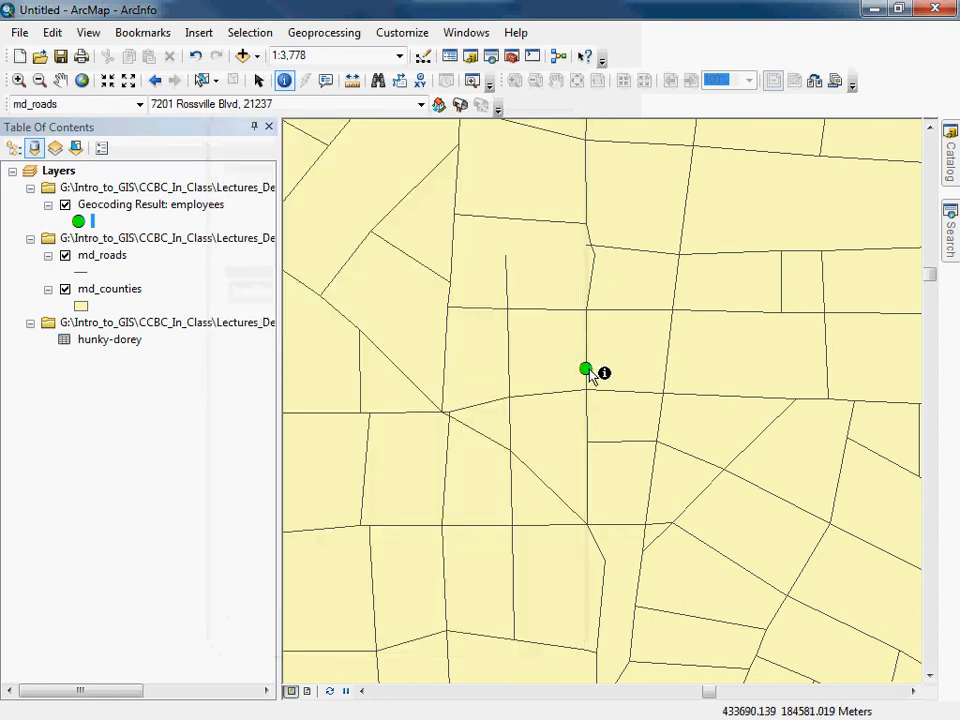
- Identify the geocoded employee point on that road segment and review its name, address and ZIP fields
left_click(587, 375)
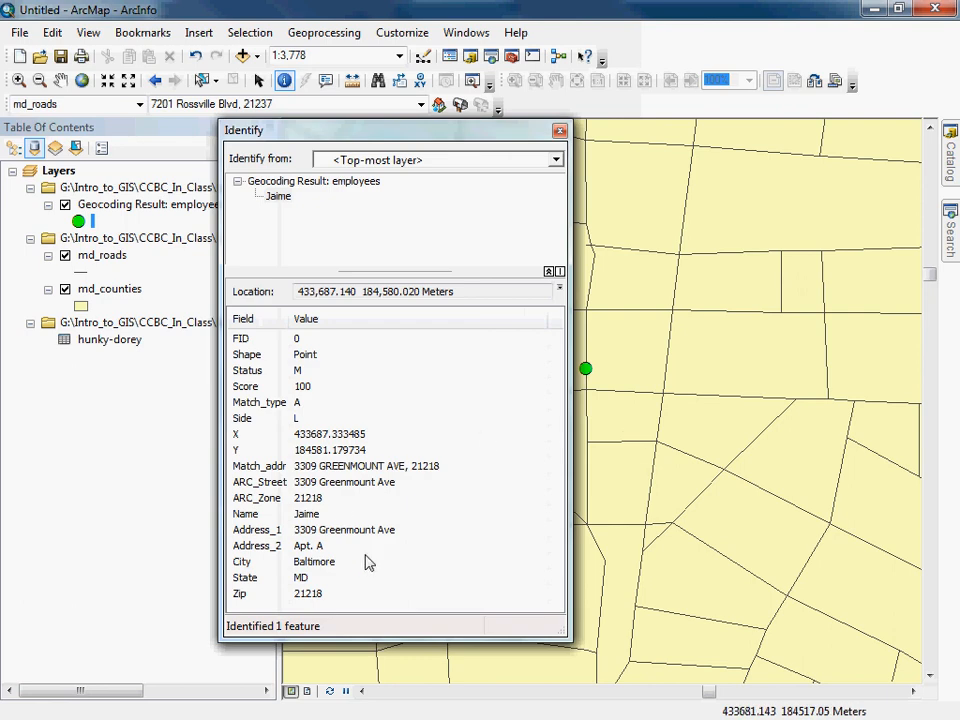
left_click(334, 517)
left_click(366, 532)
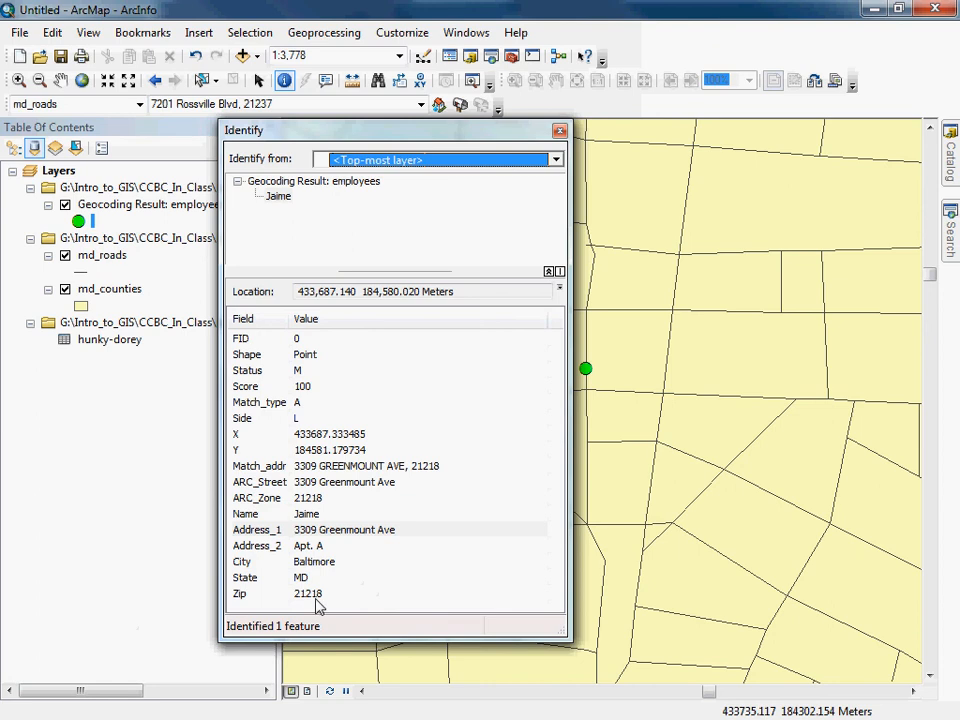
- Return to the full map extent with the md_roads layer hidden and open the geocoded employees layer's attribute table
left_click(80, 80)
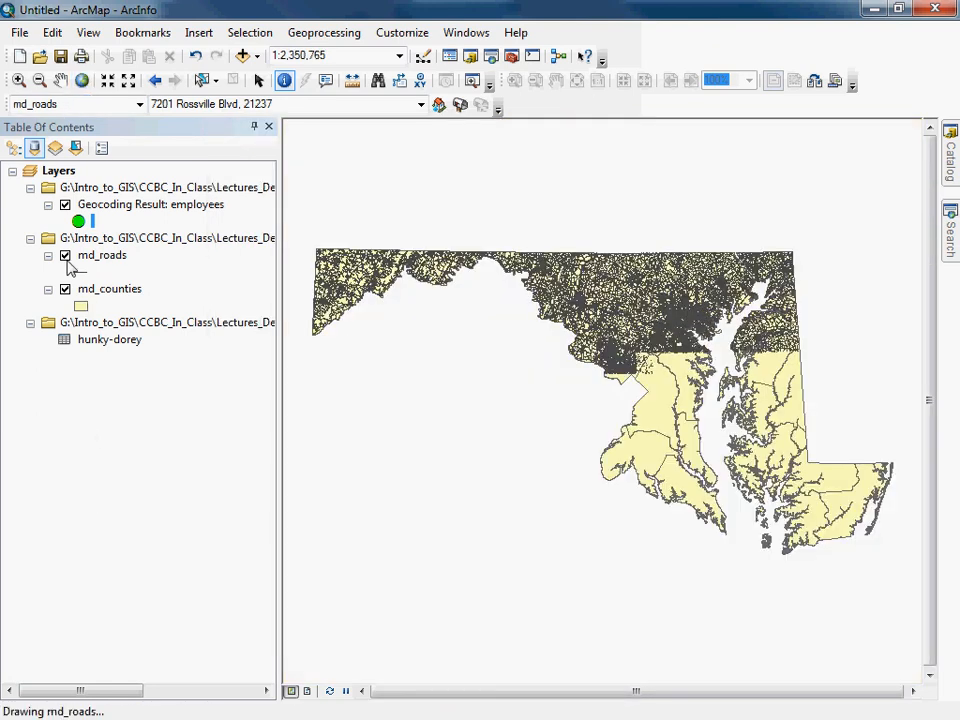
left_click(65, 256)
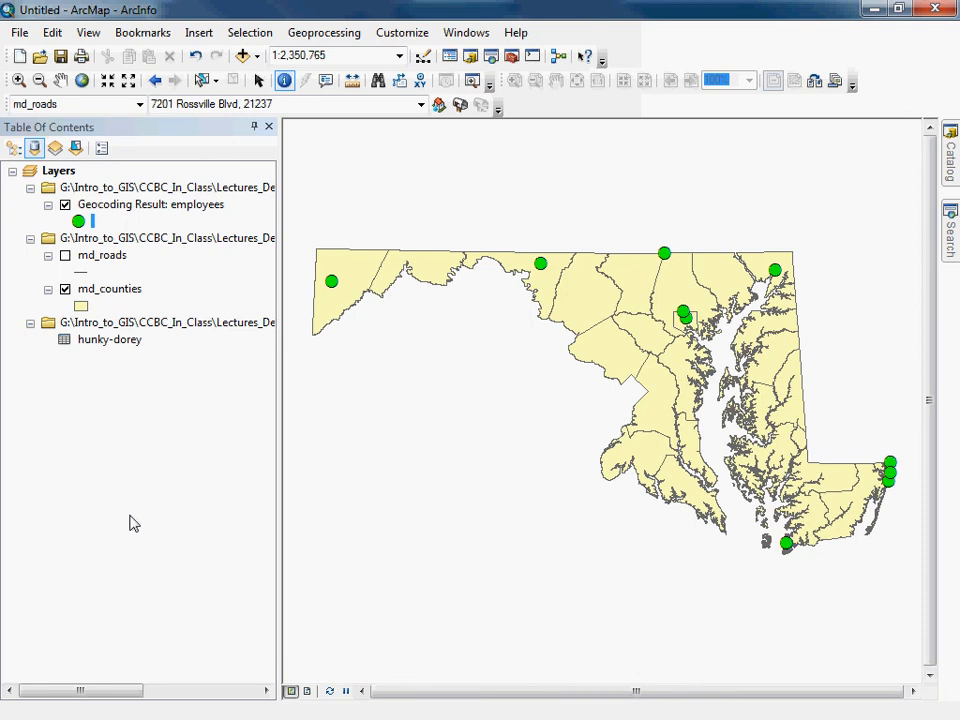
left_click(97, 205)
right_click(96, 212)
left_click(82, 258)
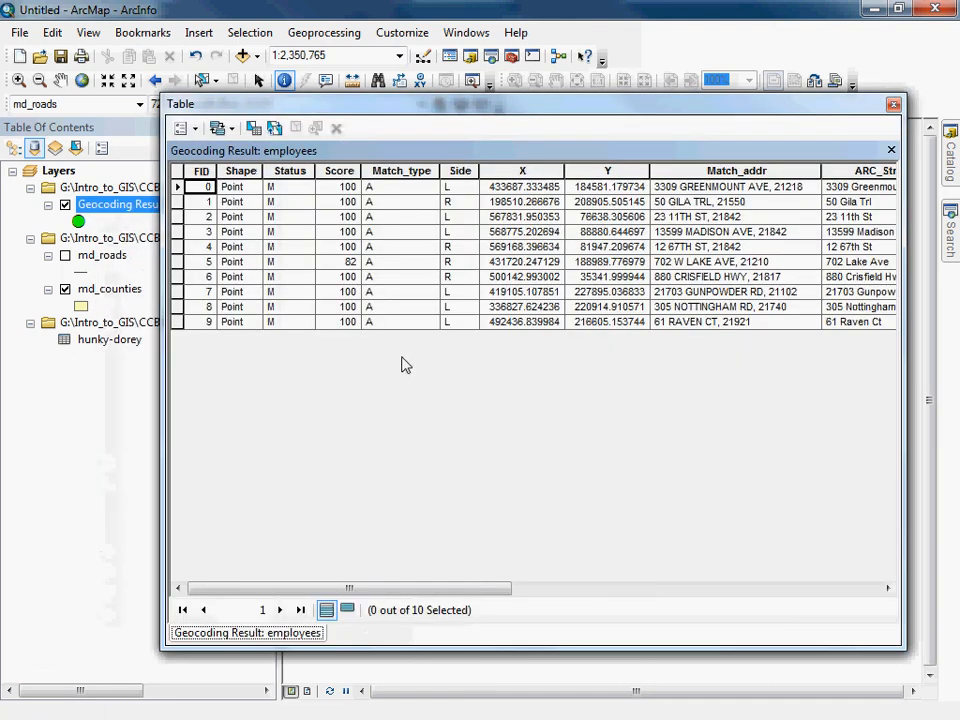
- Sort the employees table by Score in ascending order and select the record with the lowest match score
left_click(338, 172)
right_click(343, 172)
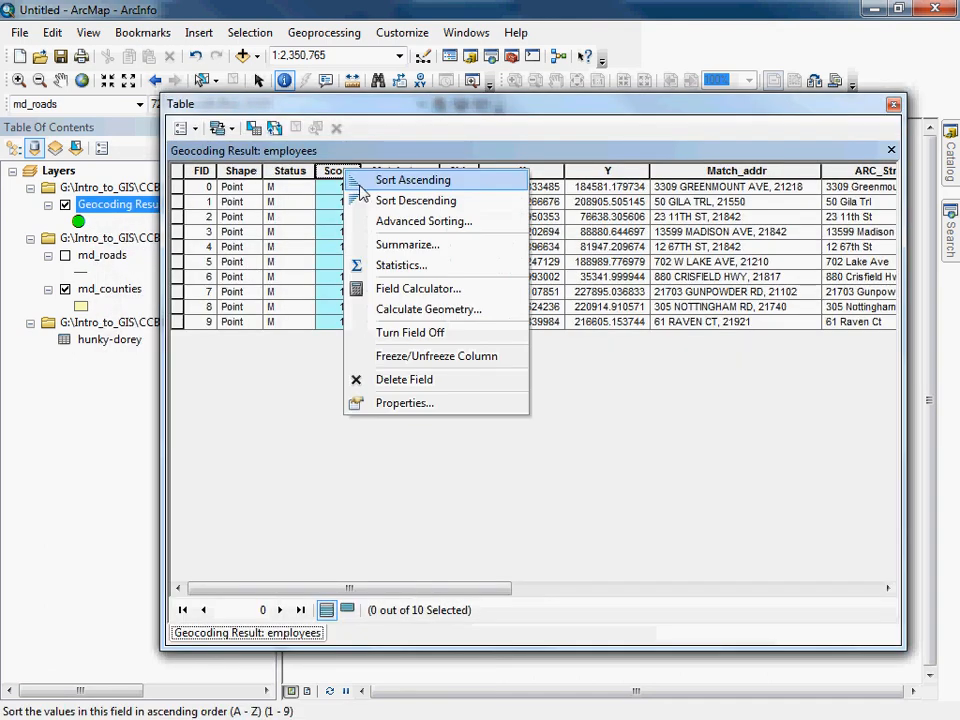
left_click(360, 181)
left_click(176, 187)
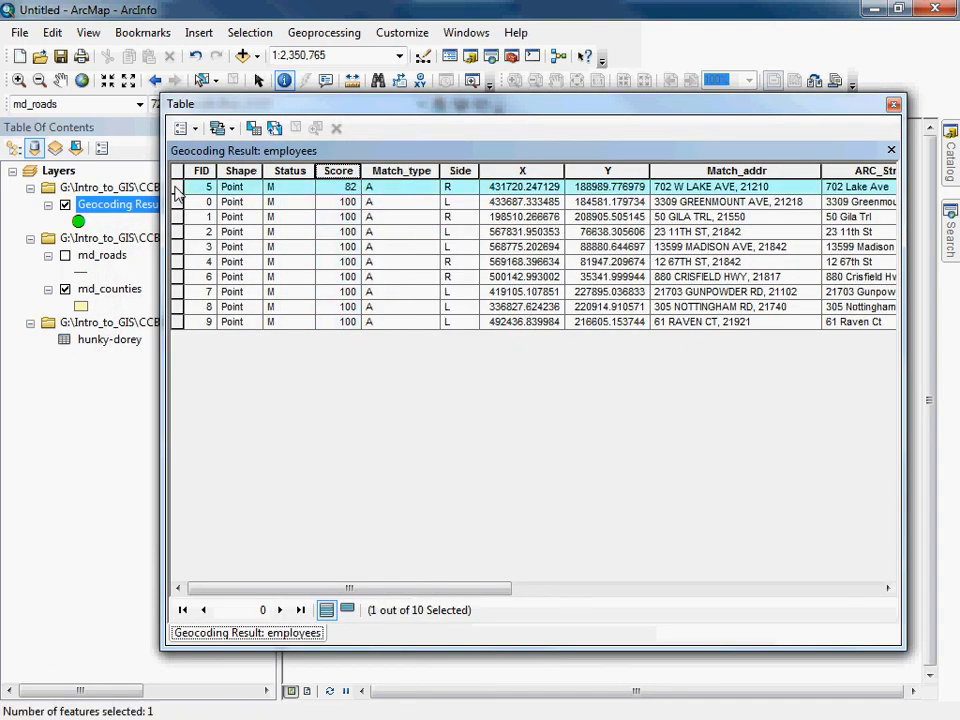
- Compare the selected lowest-scoring record's matched address with its original address fields in the employees table
left_click_drag(437, 589, 741, 605)
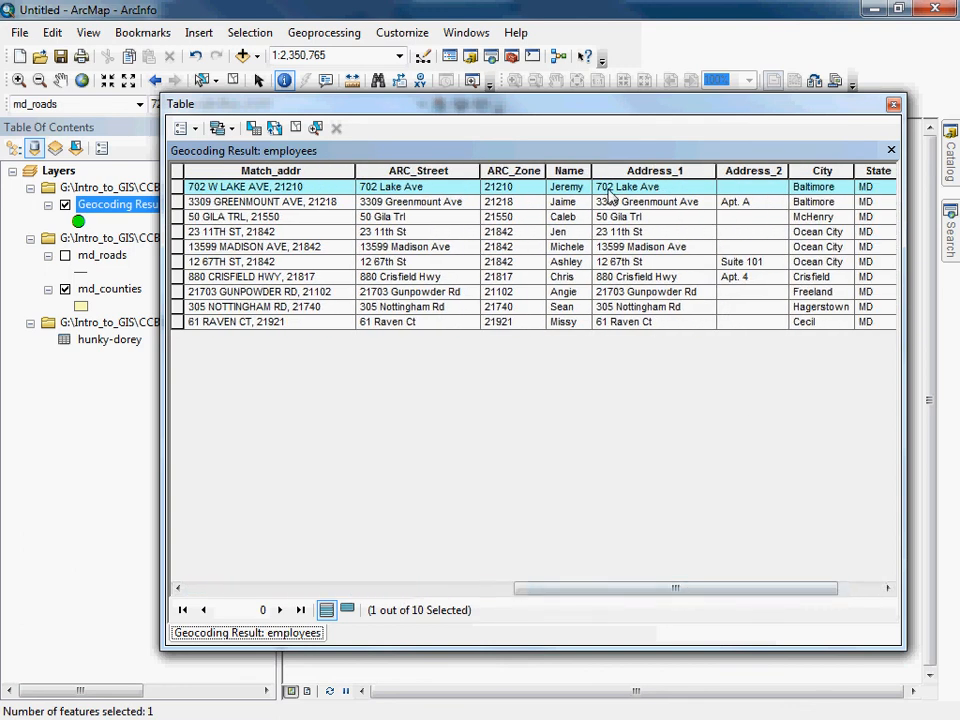
left_click_drag(600, 587, 522, 592)
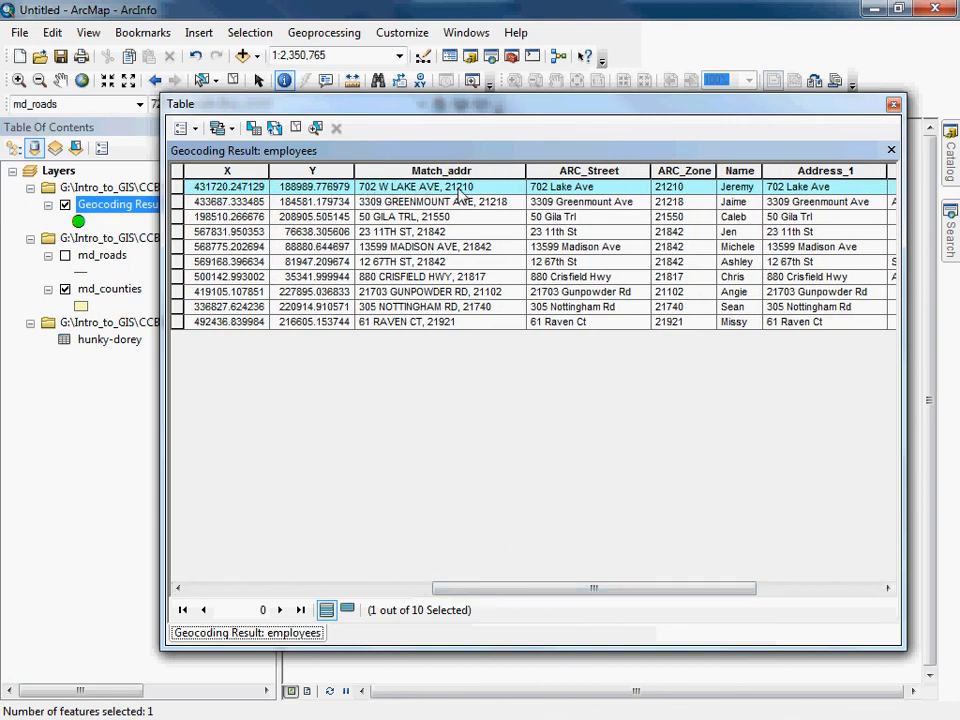
left_click_drag(591, 596, 332, 583)
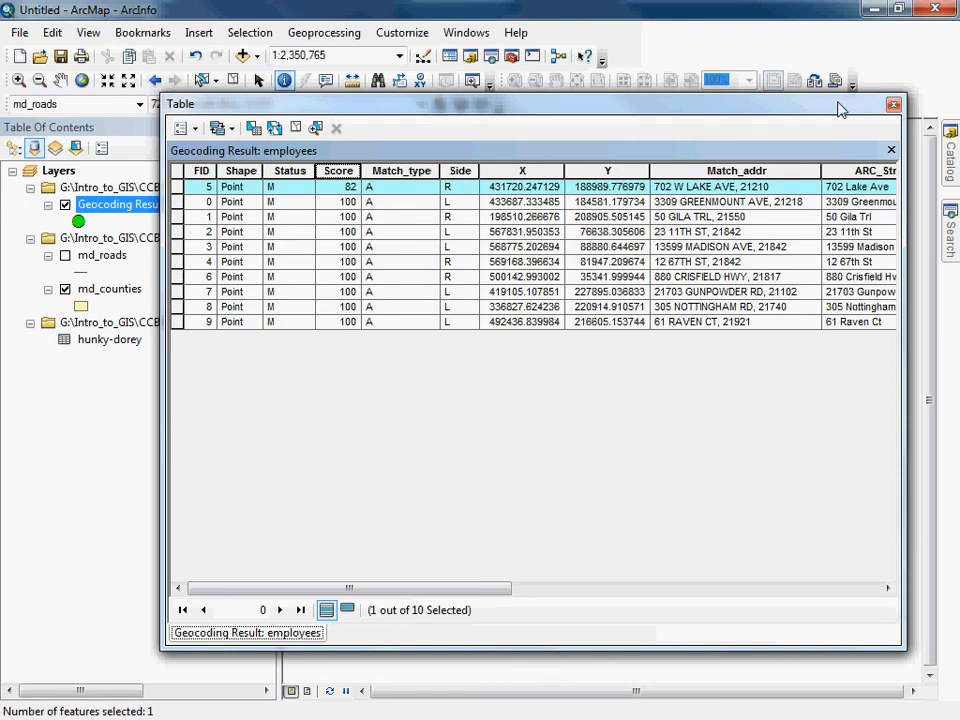
left_click(893, 105)
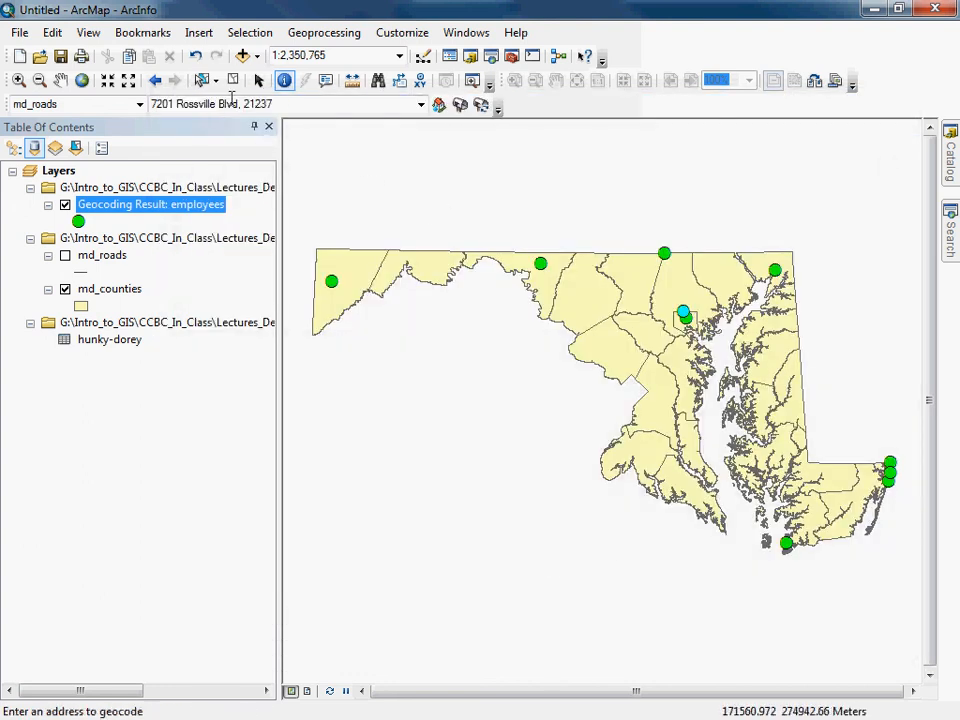
- Clear the feature selection and remove the geocoded employees layer and the hunky-dorey table from the map
left_click(232, 81)
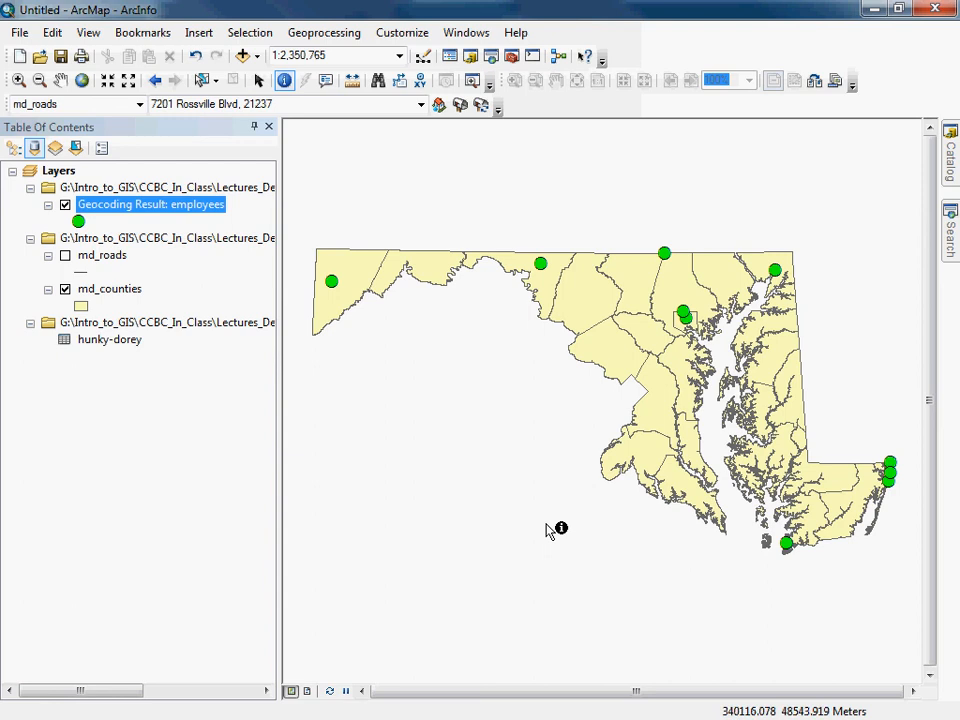
left_click(95, 340)
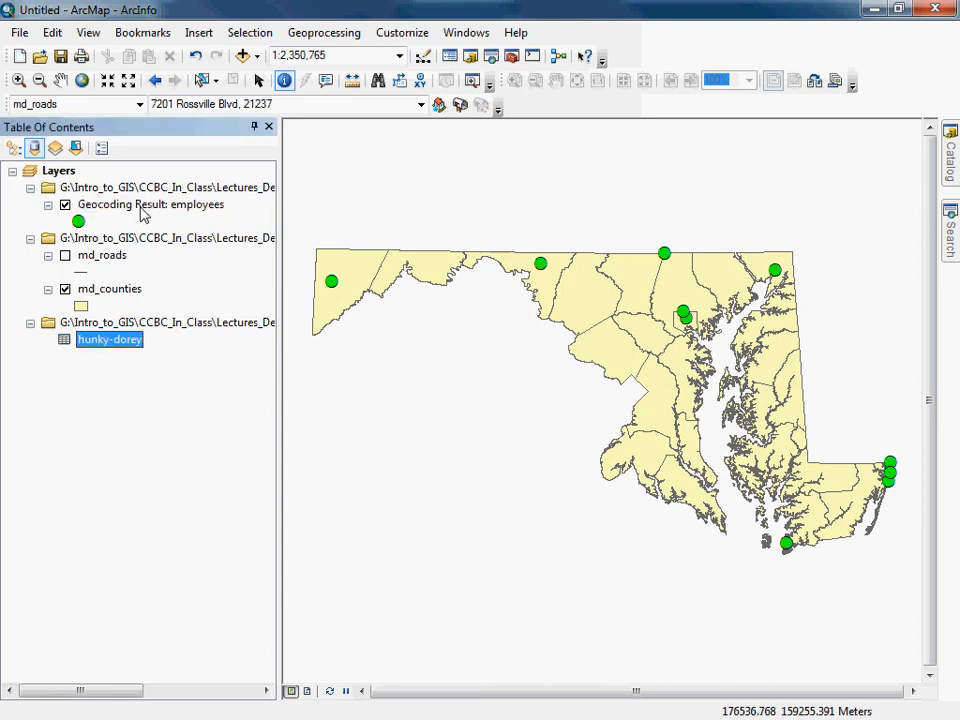
right_click(142, 207)
left_click(145, 238)
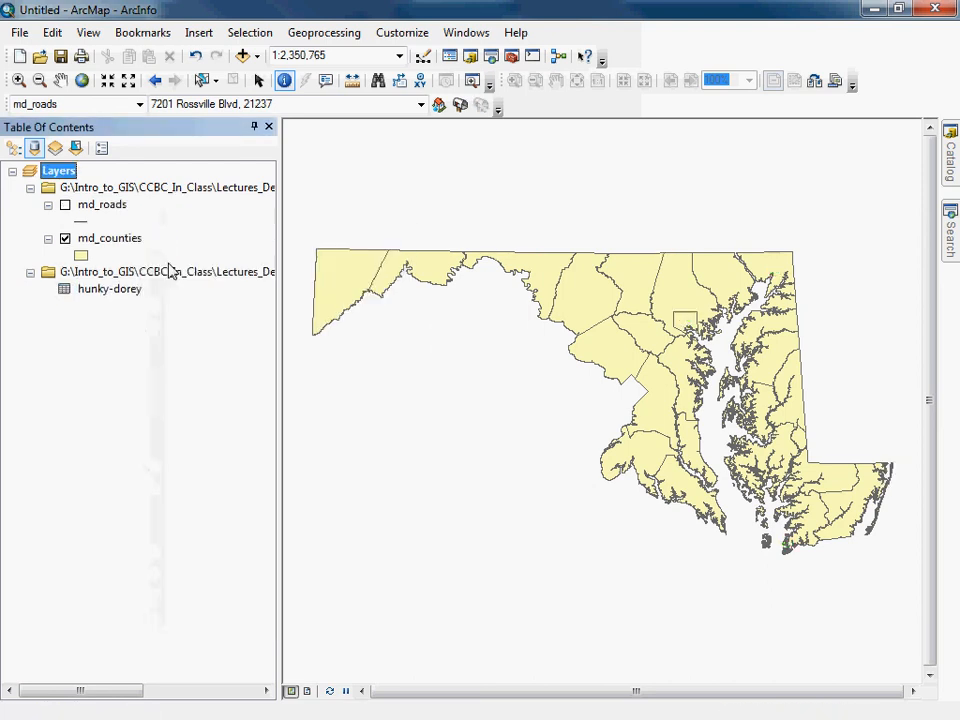
right_click(110, 290)
left_click(153, 345)
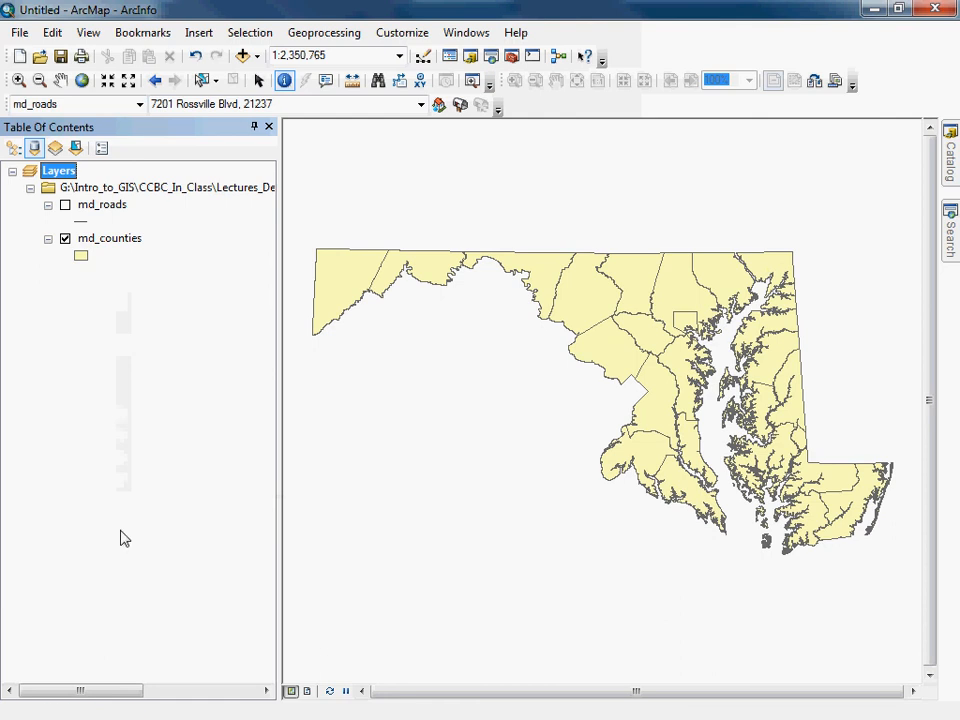
- Add the working_clients.dbf table from the real_world folder of 8_Geocoding_Demo to the map
left_click(258, 57)
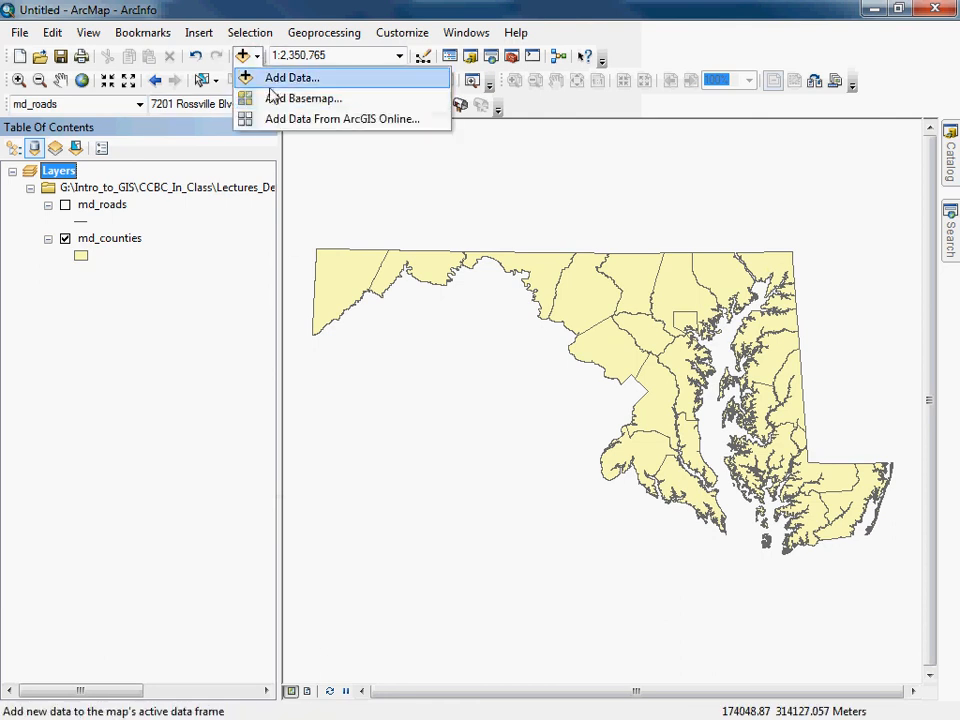
left_click(285, 78)
left_click(507, 245)
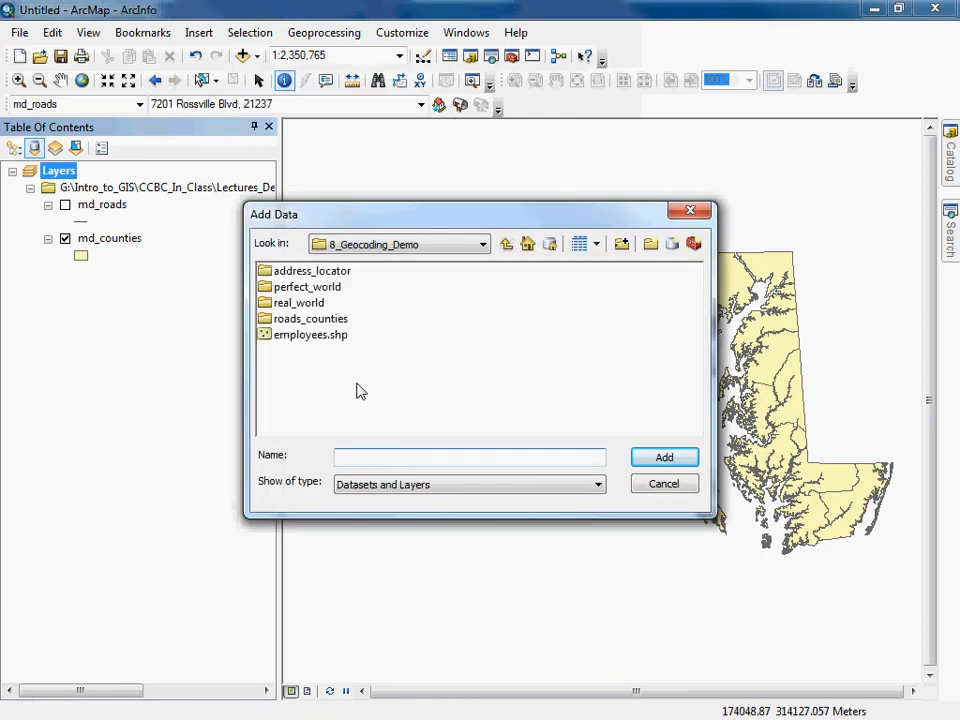
double_click(313, 302)
left_click(313, 272)
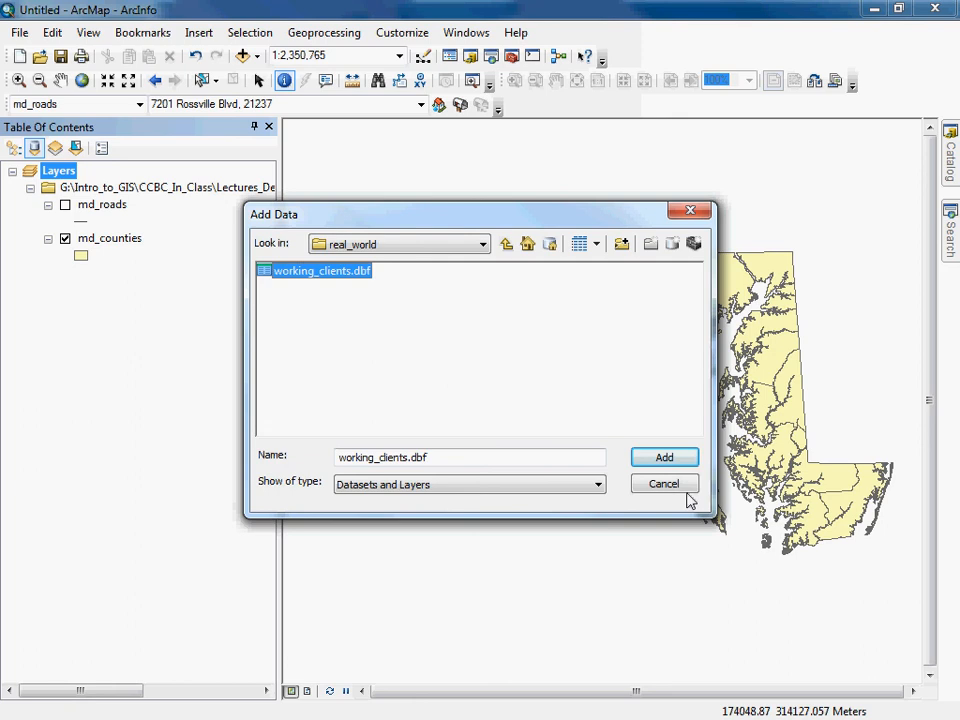
left_click(681, 463)
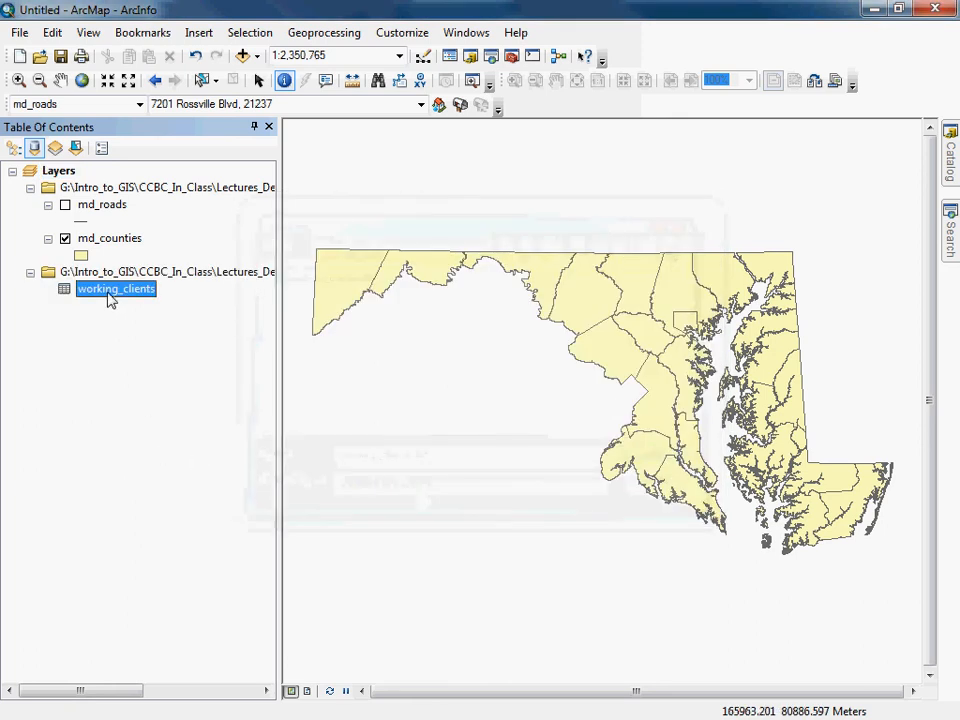
- Open the working_clients table, review its address and city entries, and widen the ZIP column to show full codes
right_click(111, 300)
left_click(137, 306)
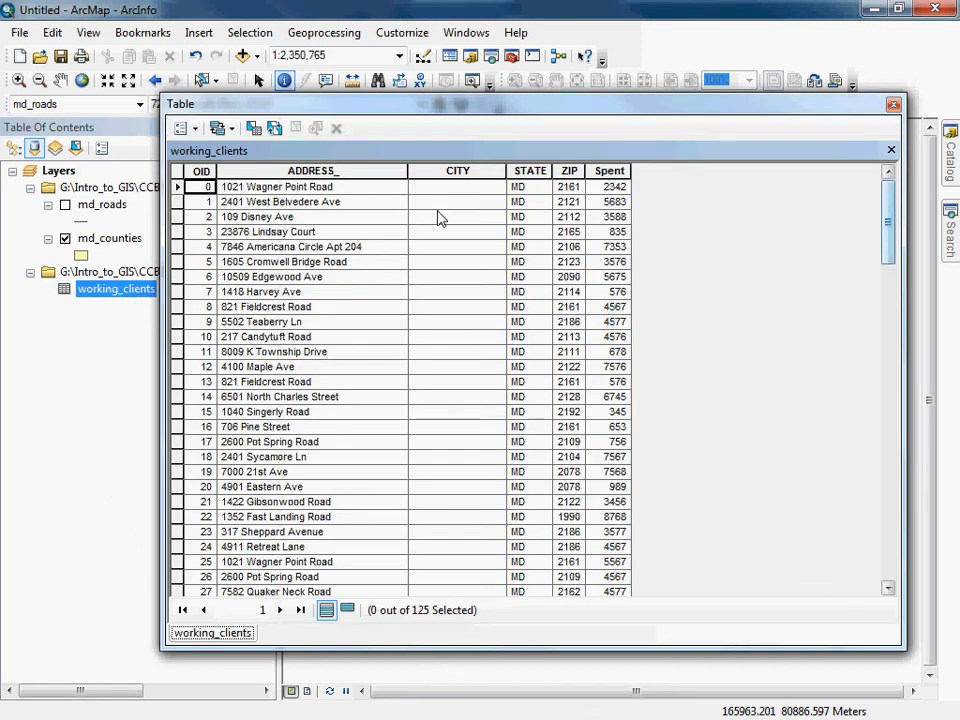
left_click_drag(890, 205, 892, 451)
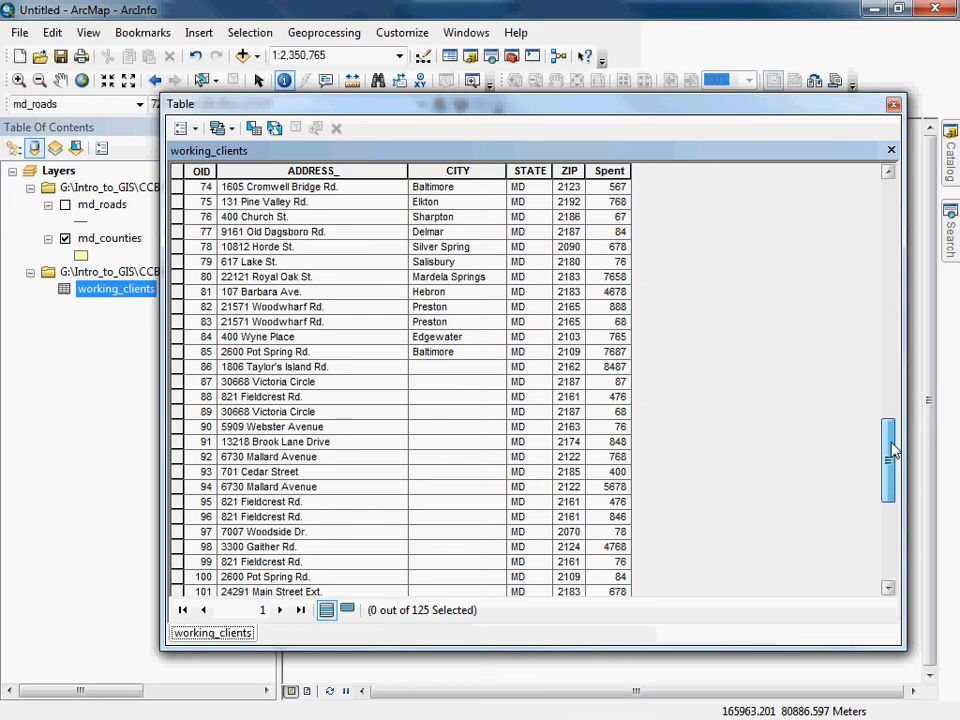
scroll(893, 452, "up", 1)
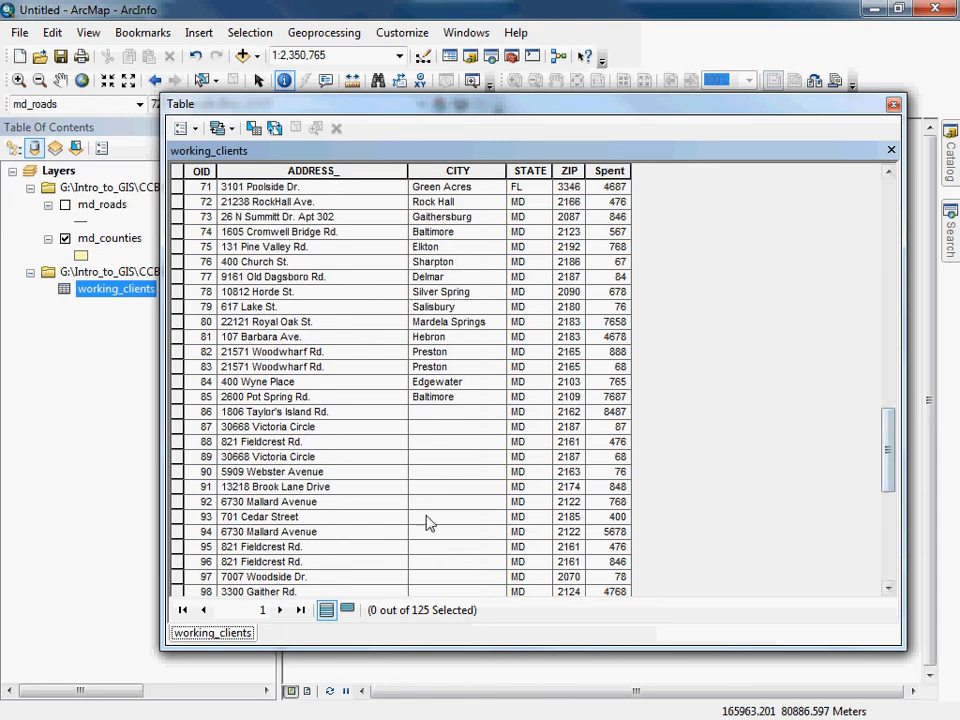
double_click(586, 170)
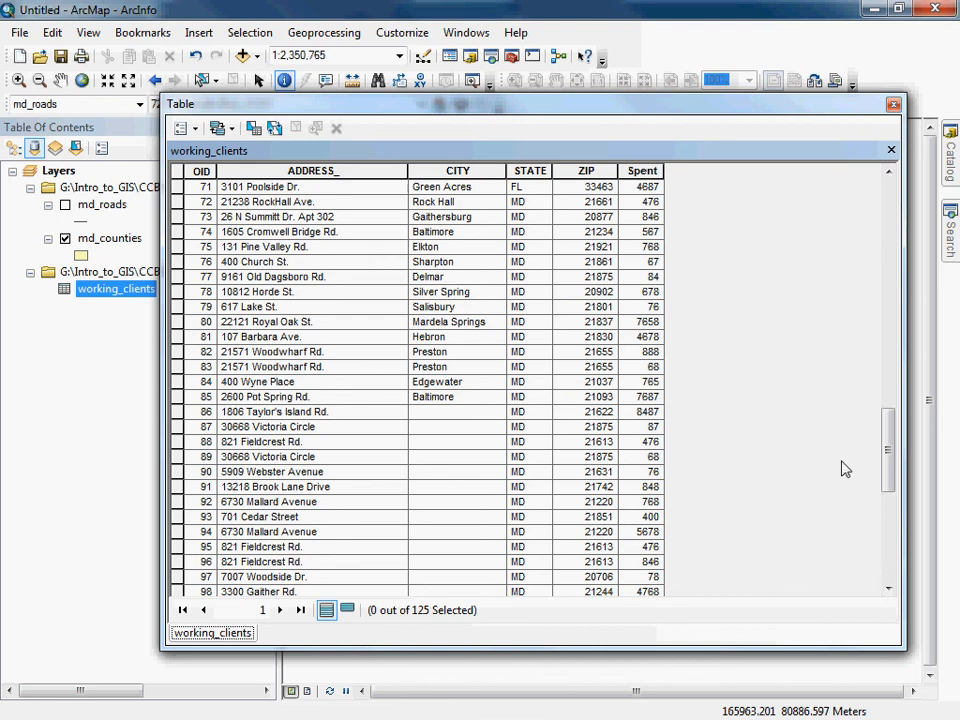
left_click_drag(889, 457, 883, 212)
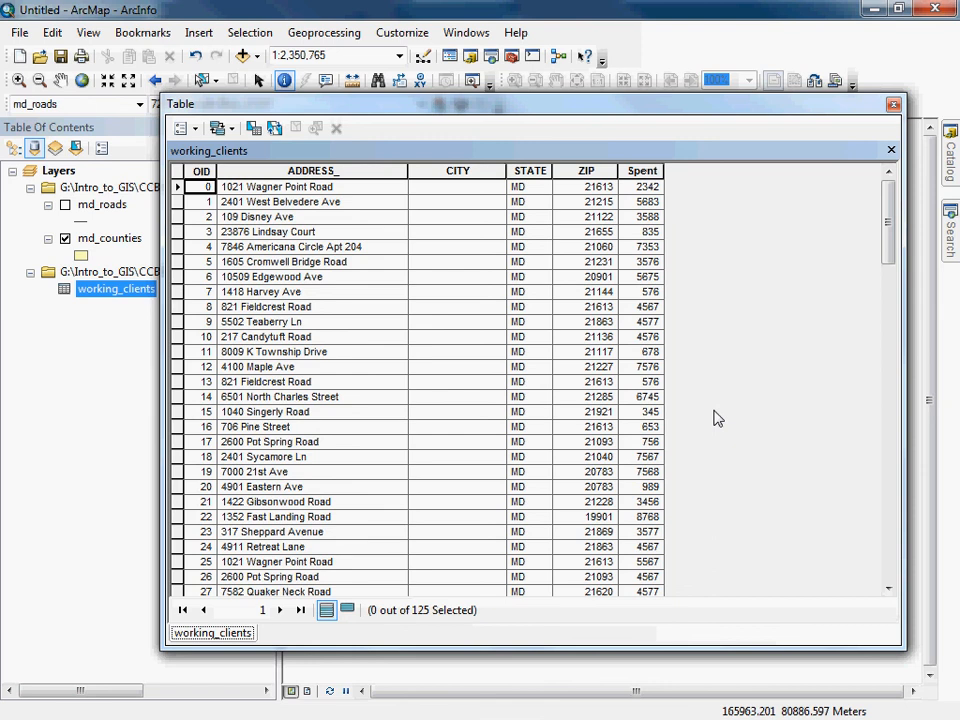
- Sort the working_clients table by Spent in ascending order and review the client spending values
left_click(643, 168)
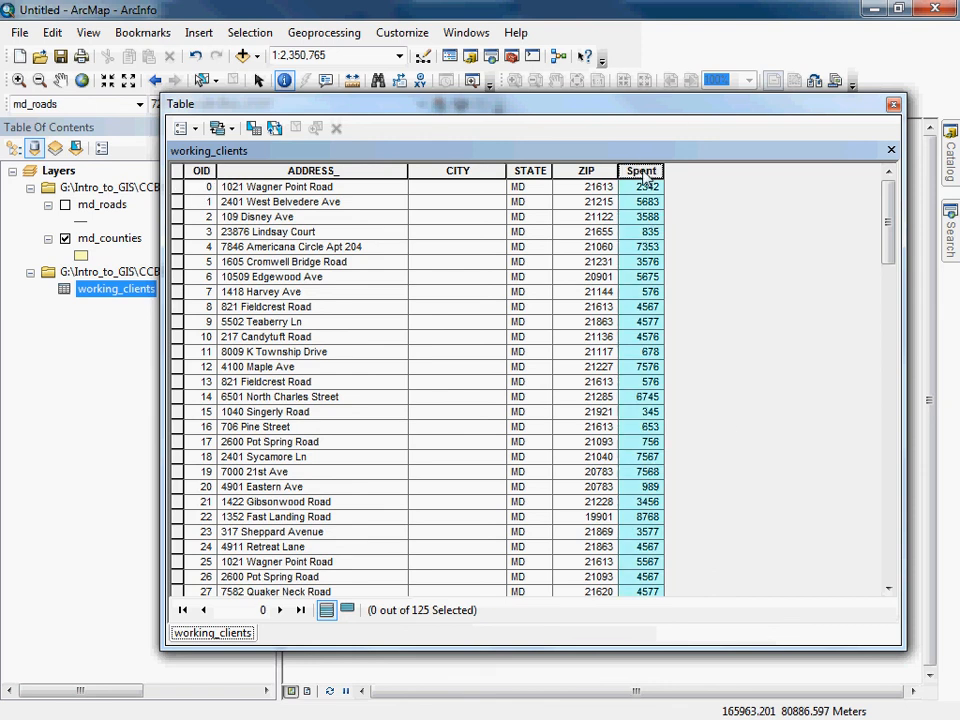
right_click(643, 168)
left_click(684, 188)
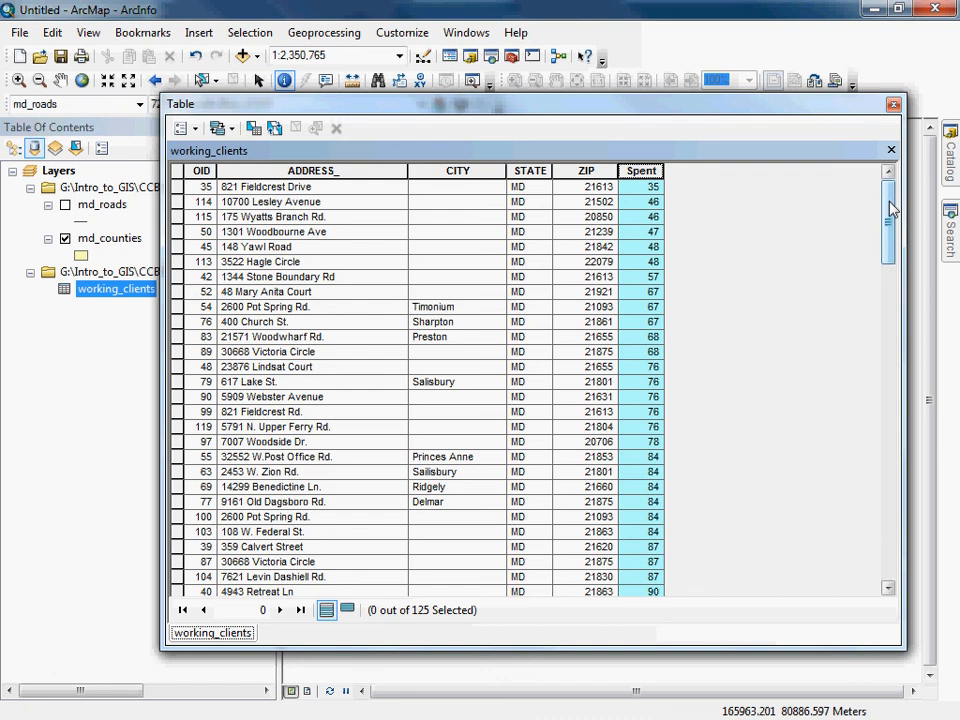
left_click_drag(891, 210, 873, 199)
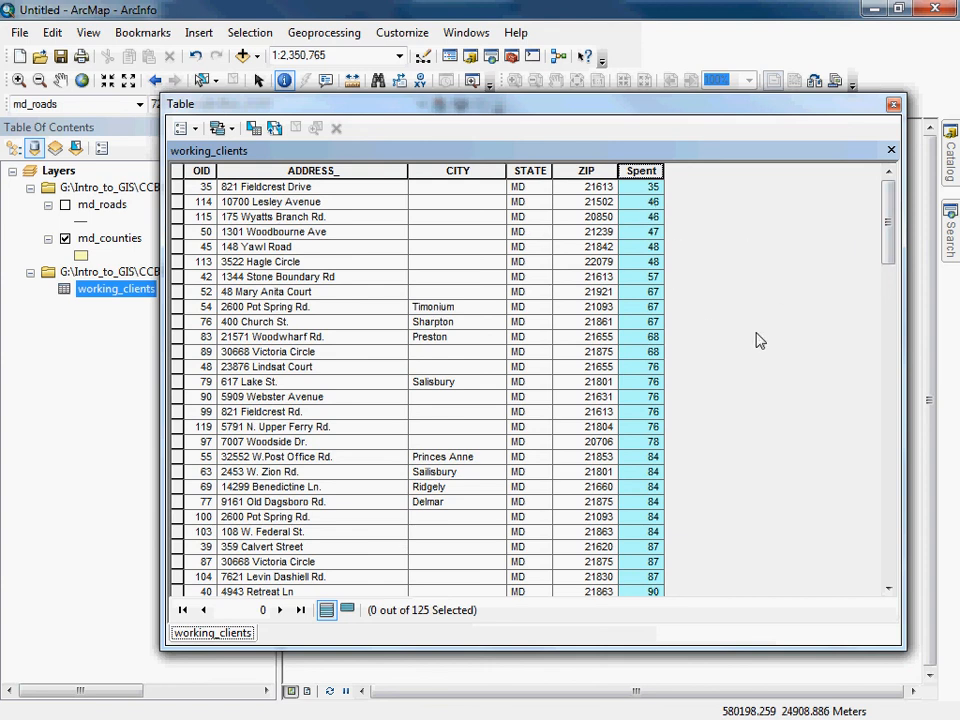
left_click(893, 104)
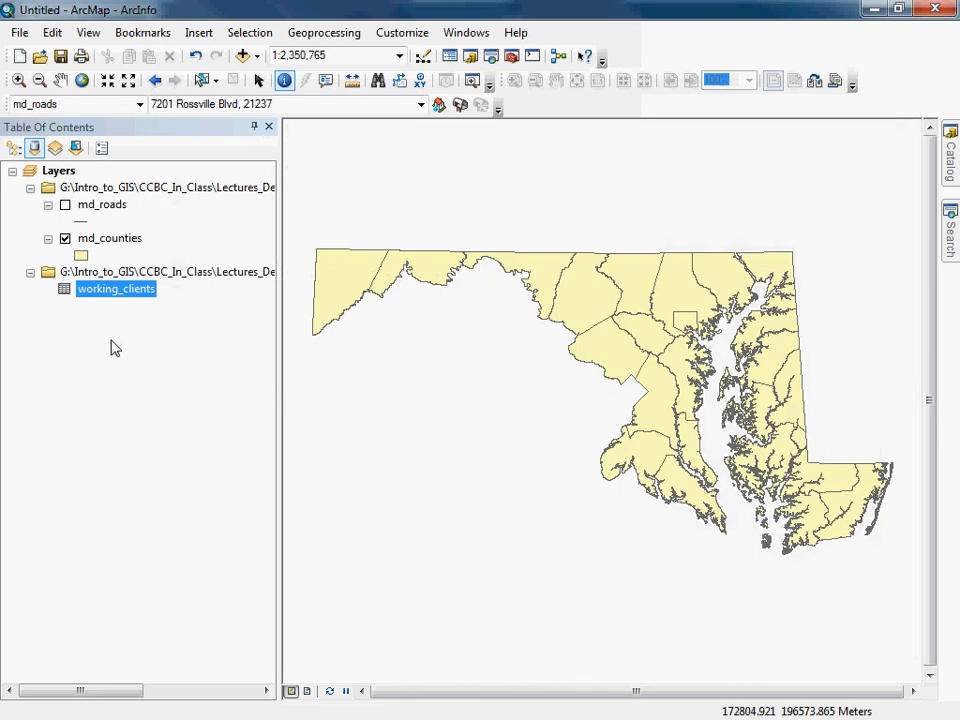
- Start geocoding the working_clients table's addresses with the md_roads address locator, leaving the md_roads layer hidden
left_click(65, 204)
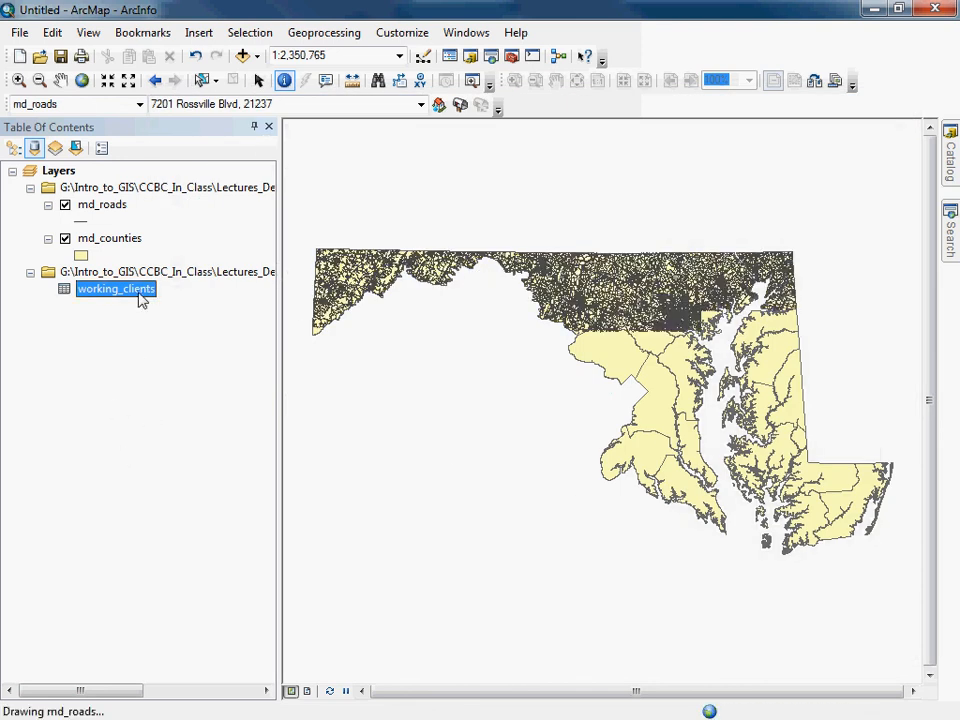
left_click(65, 204)
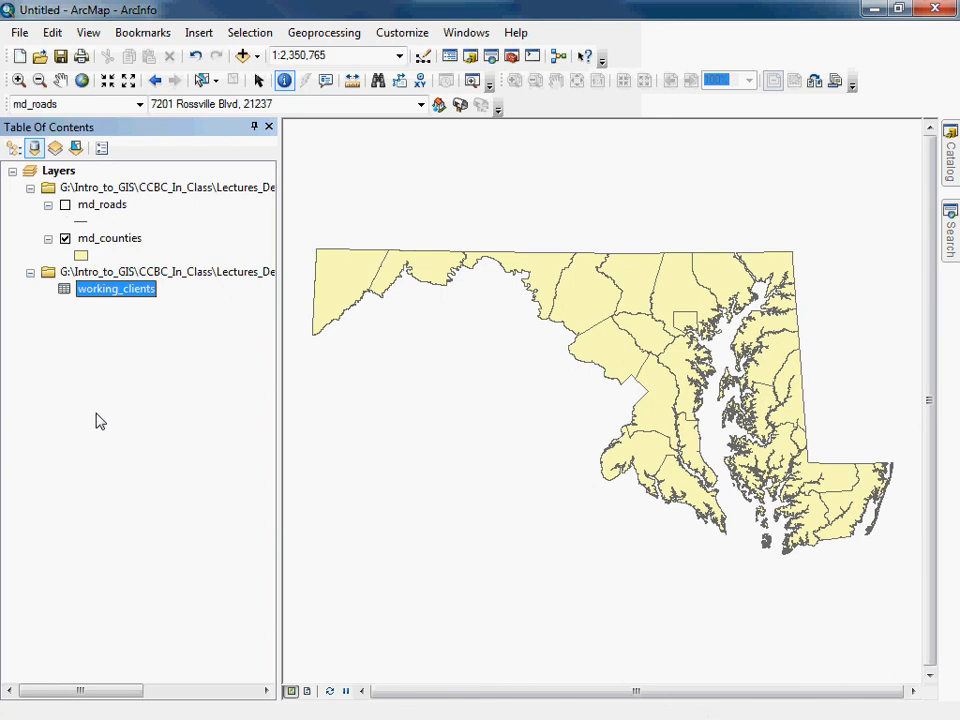
right_click(133, 292)
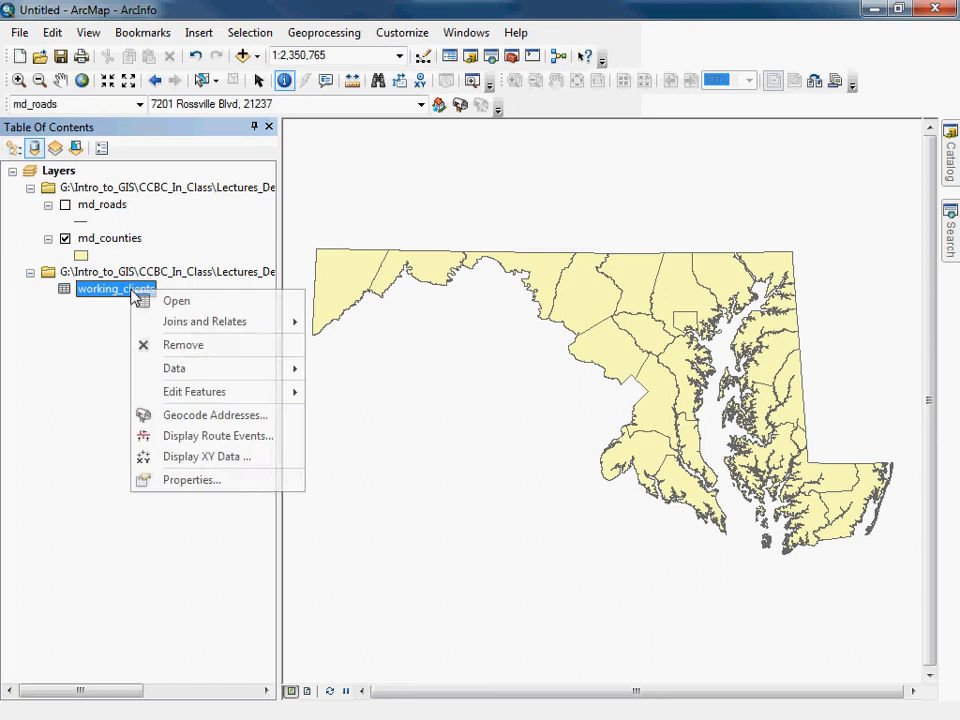
left_click(188, 414)
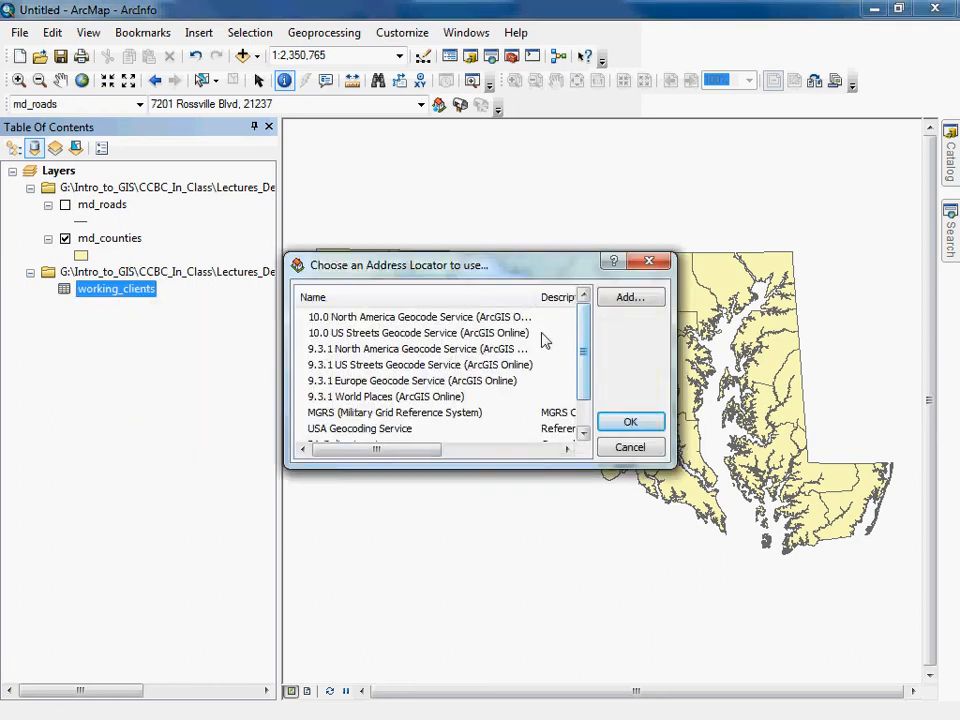
left_click_drag(579, 321, 583, 396)
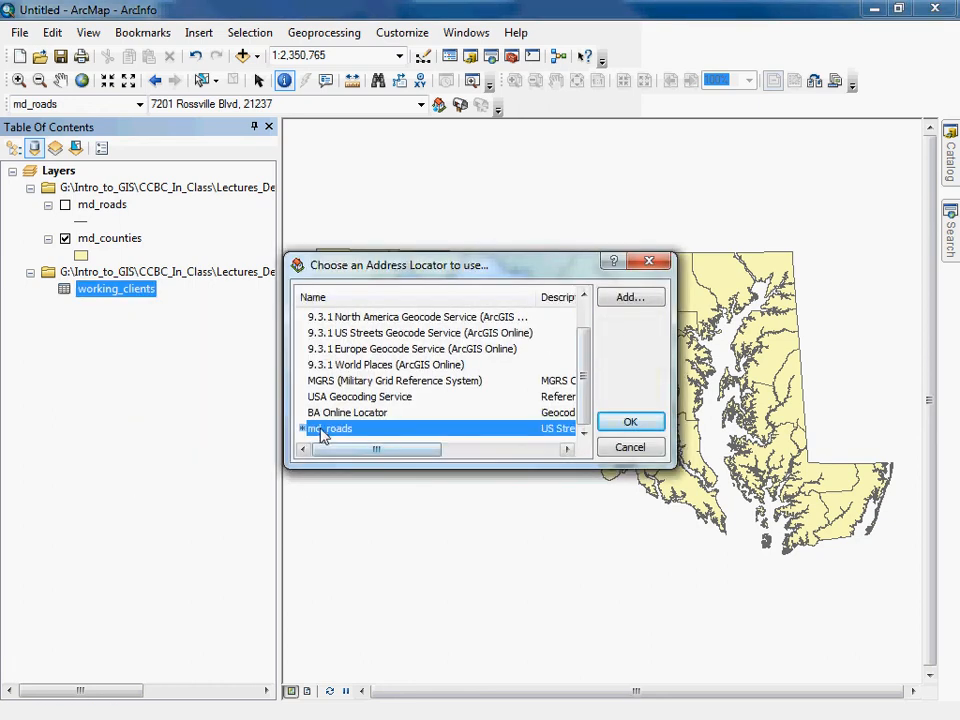
left_click(628, 423)
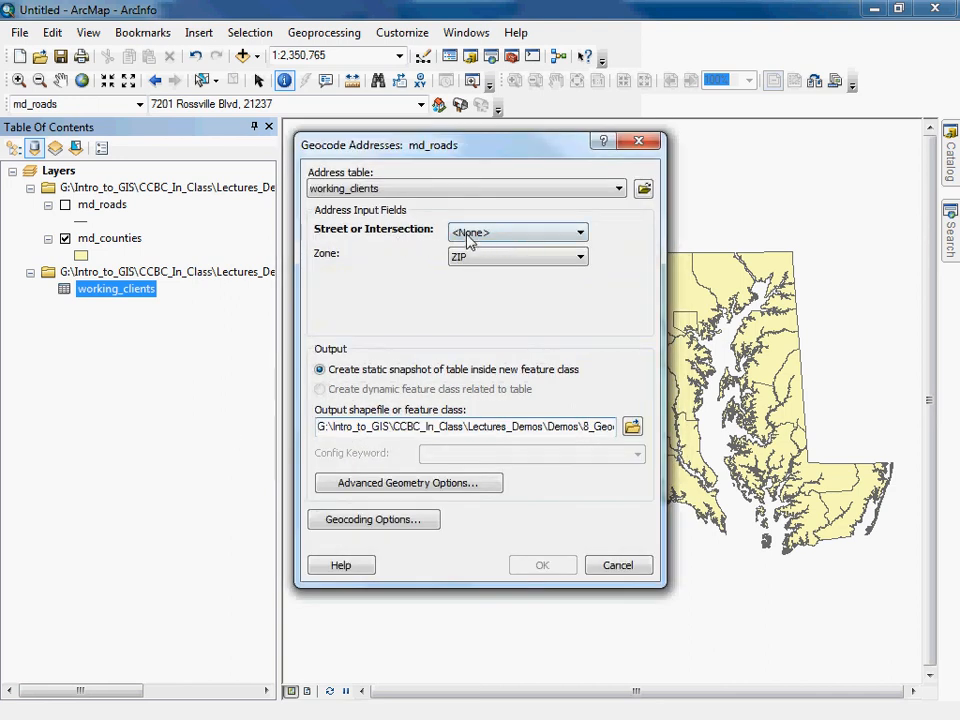
- Geocode the clients using ADDRESS_ as the street field, saving the output as the shapefile clients.shp in 8_Geocoding_Demo
left_click(580, 234)
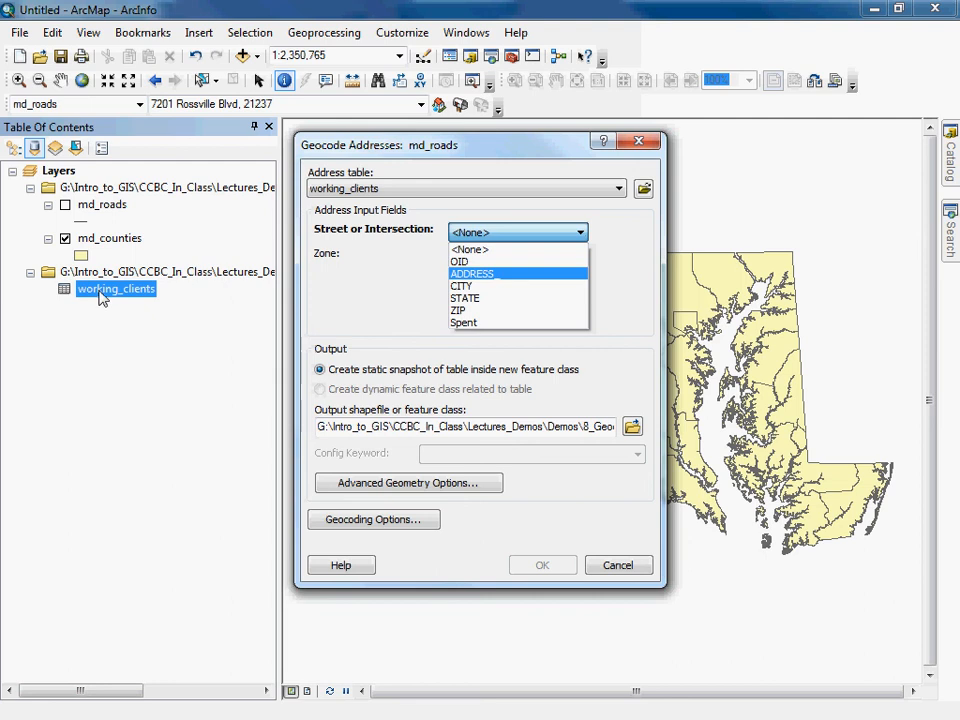
left_click(506, 278)
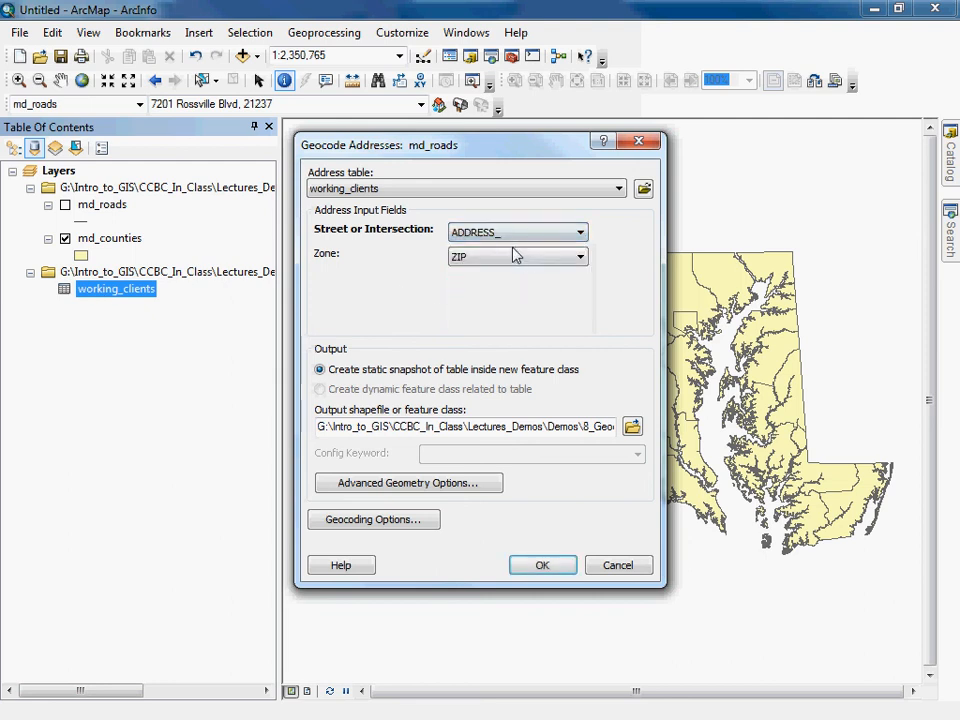
left_click(632, 427)
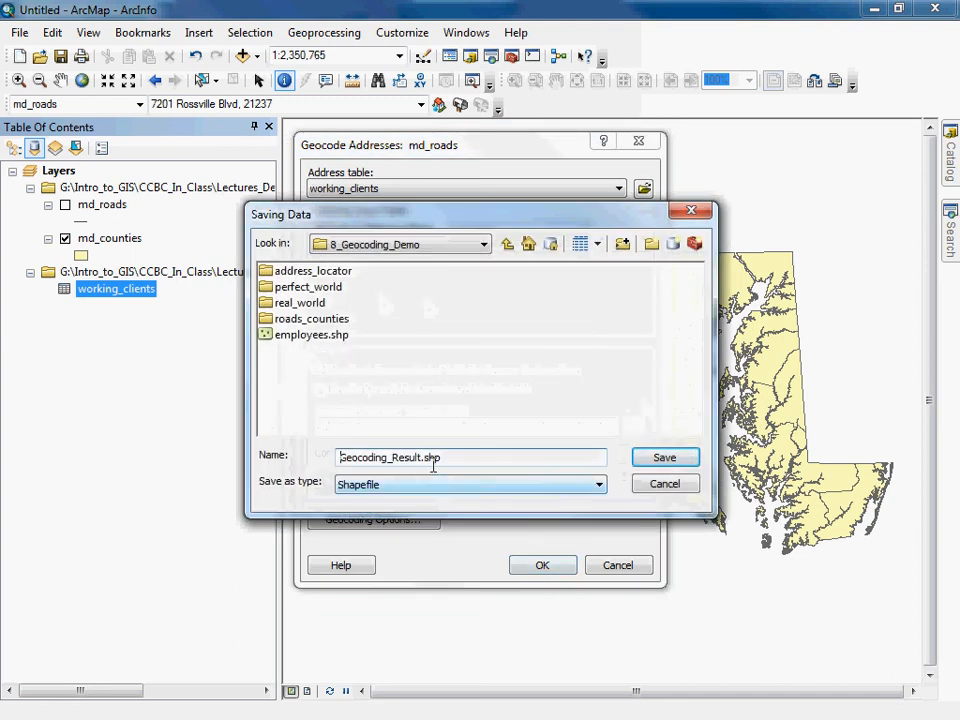
left_click_drag(421, 457, 252, 481)
type("clients")
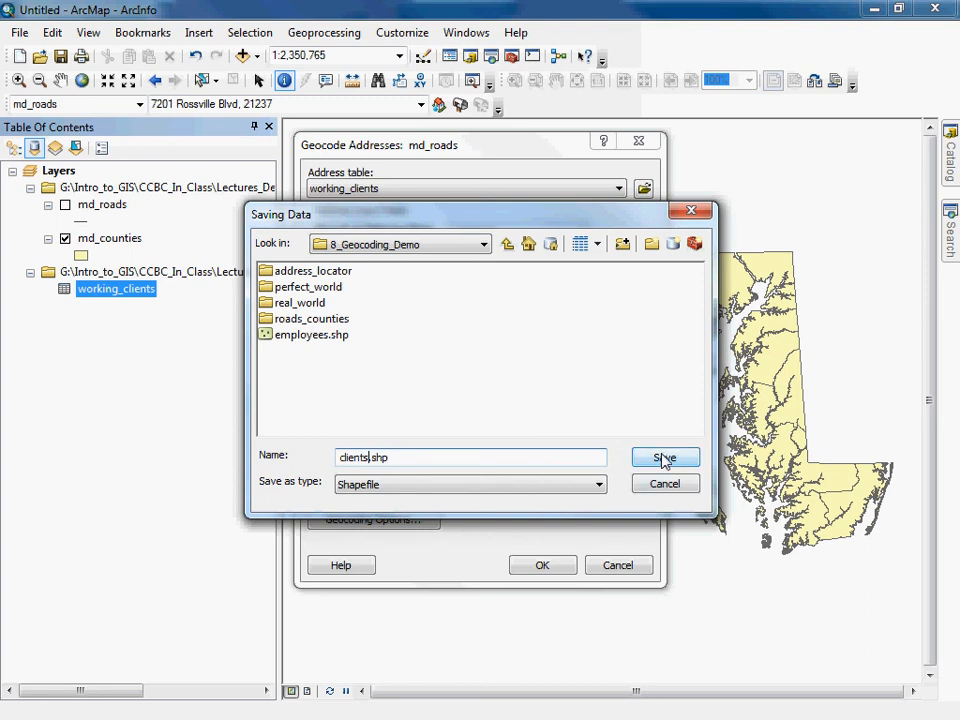
left_click(665, 459)
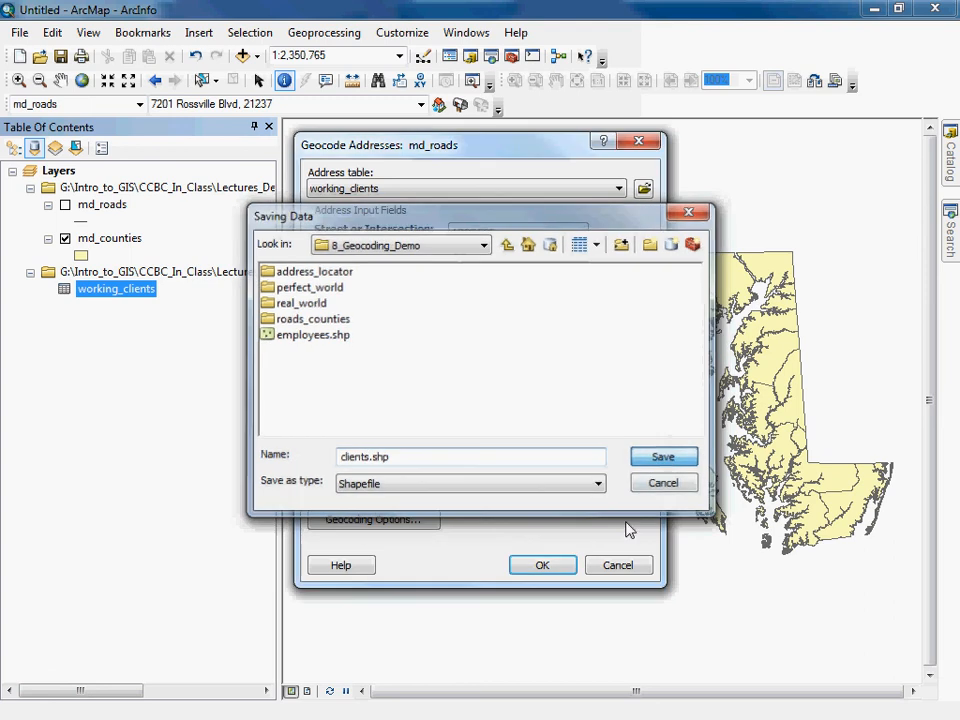
left_click(540, 564)
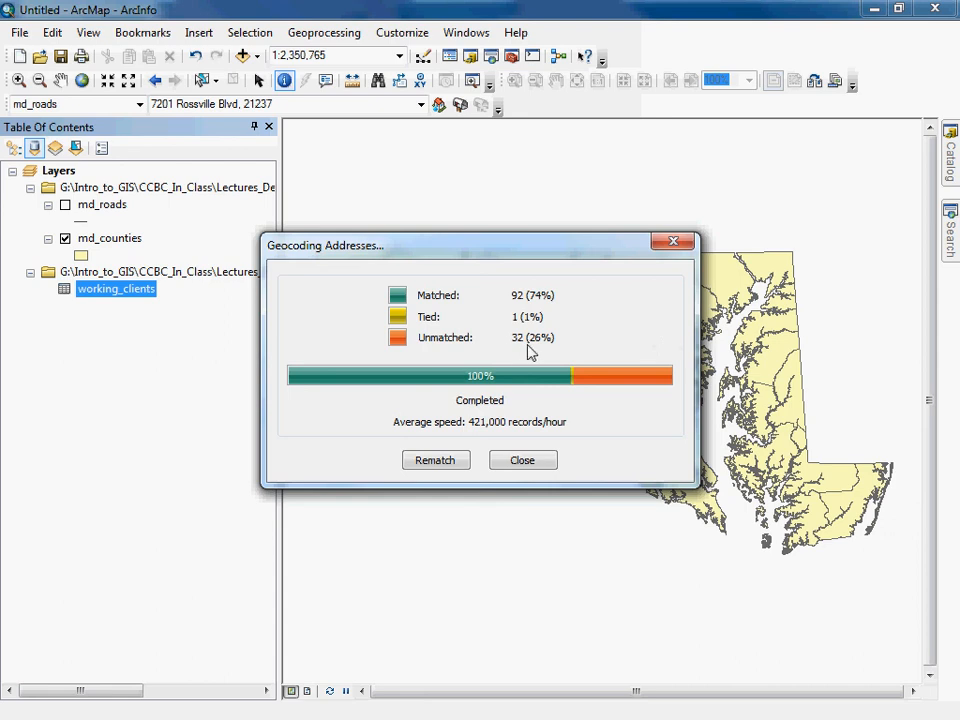
- Open the interactive rematch for the clients geocoding result and list only the unmatched addresses, checking their match fields
left_click(440, 466)
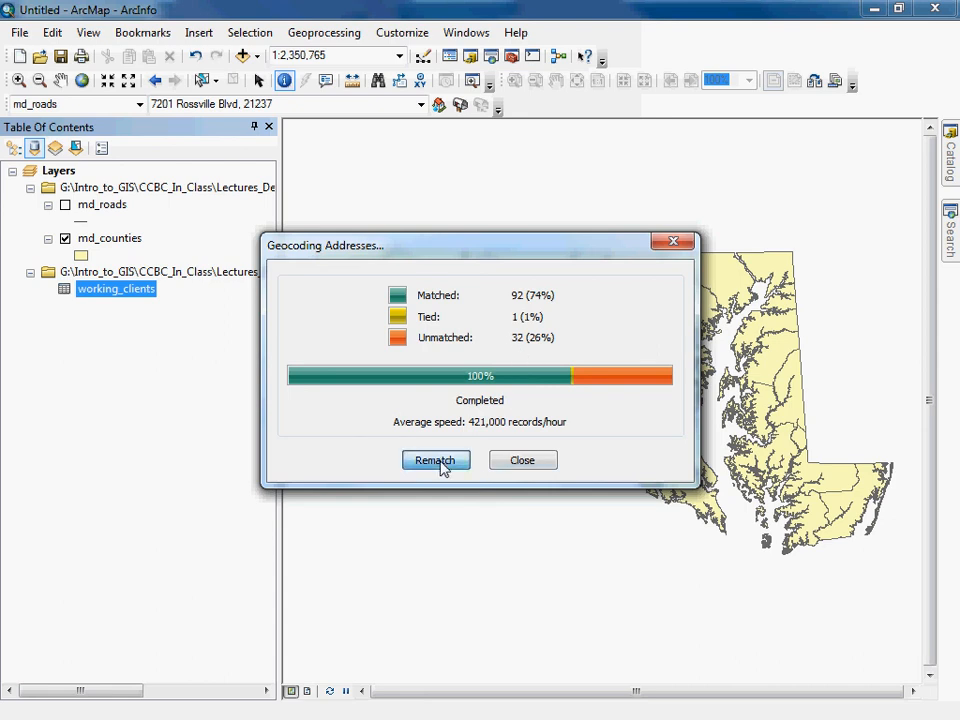
left_click_drag(601, 34, 633, 80)
left_click(264, 111)
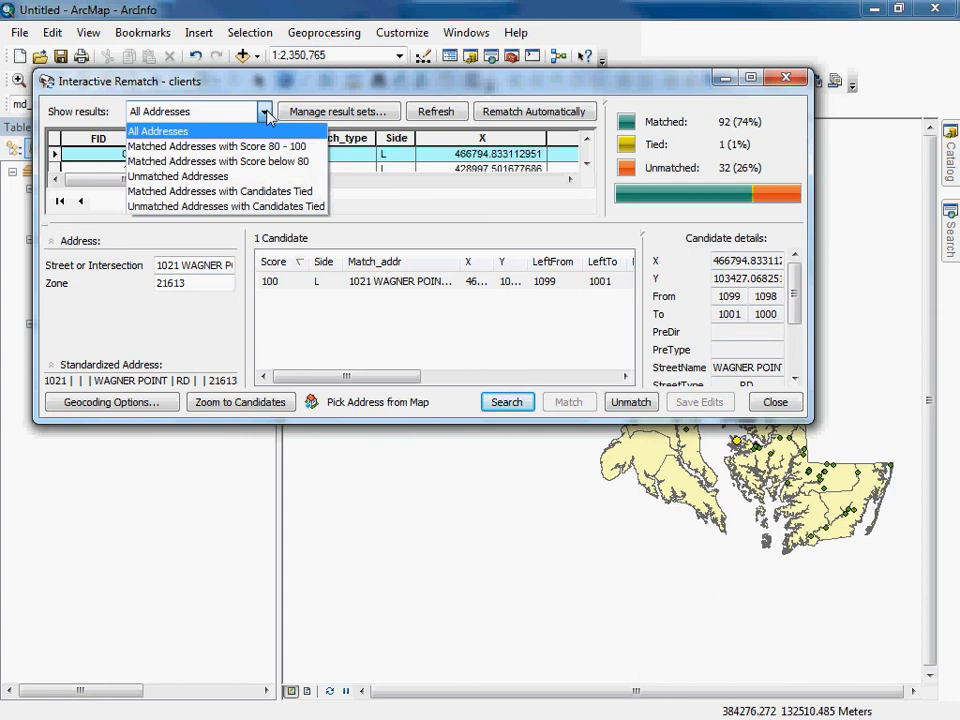
left_click(177, 176)
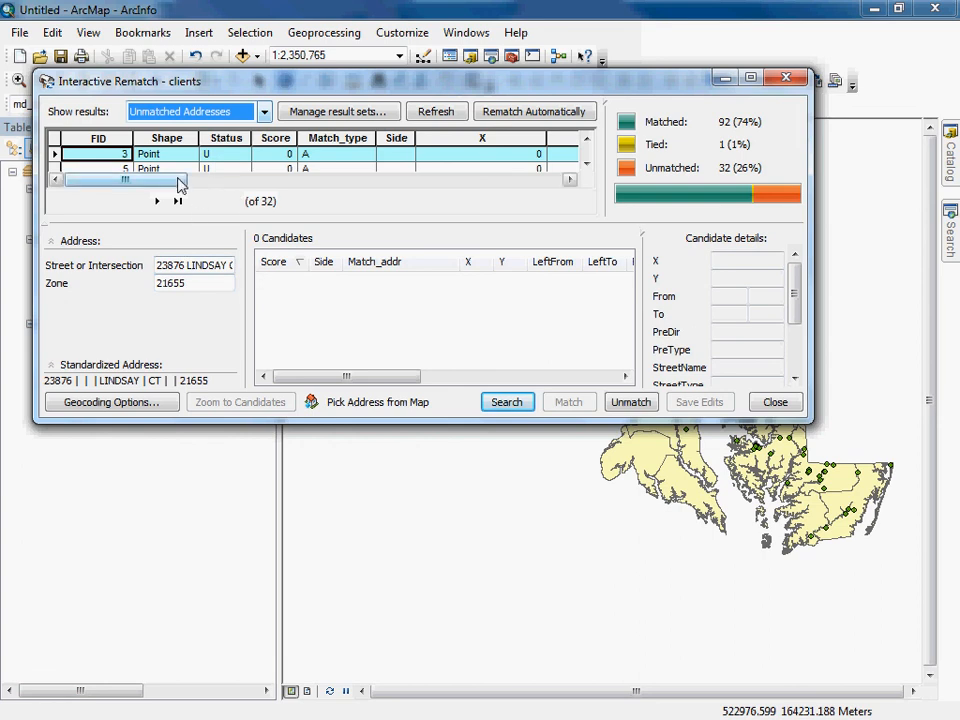
left_click_drag(180, 183, 377, 182)
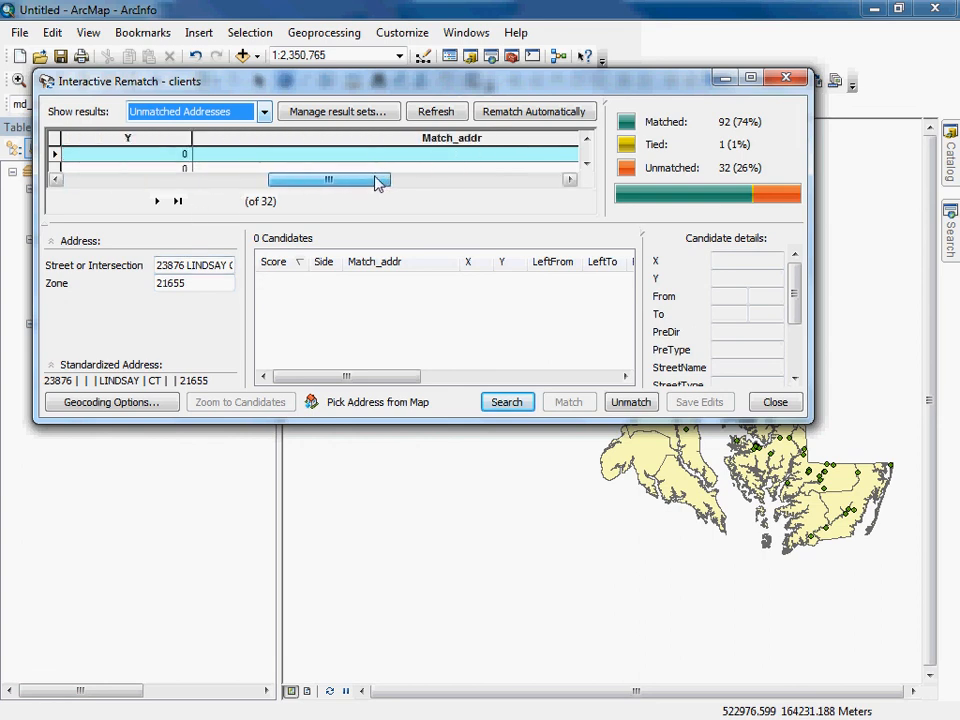
- Try to rematch the first unmatched address by removing its house number's last digit and searching for candidates, and close the rematch
left_click(184, 265)
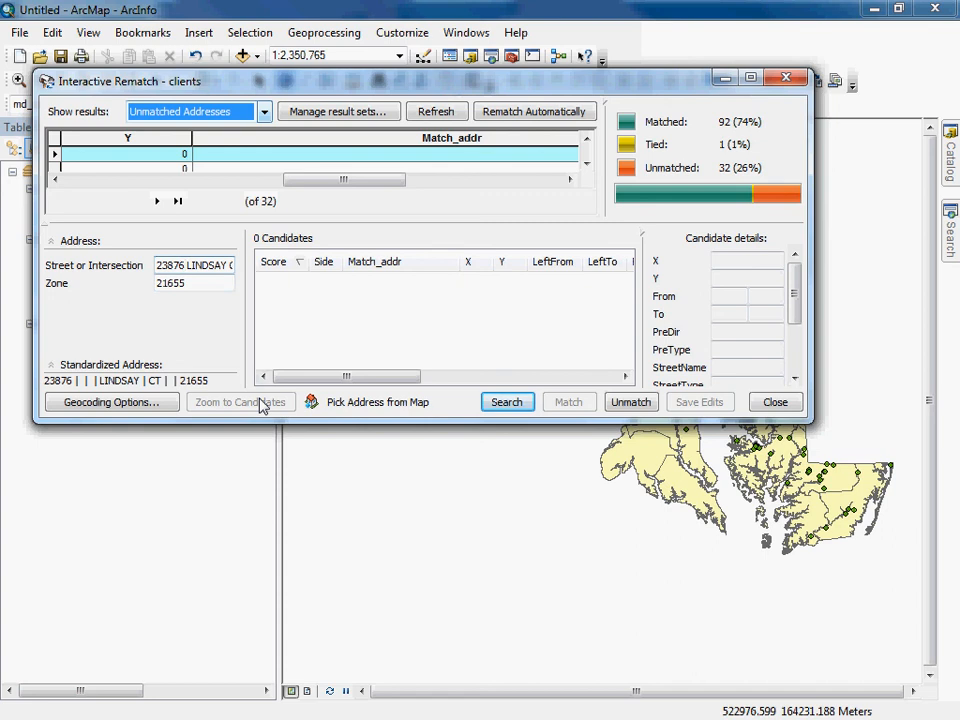
key("BackSpace")
left_click(508, 405)
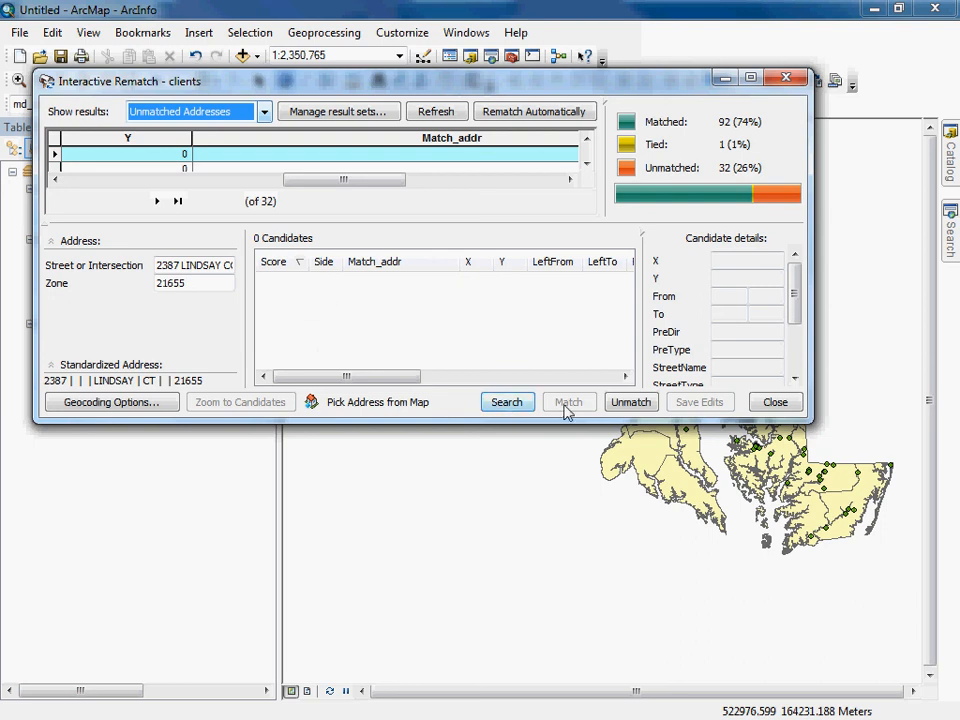
left_click(355, 410)
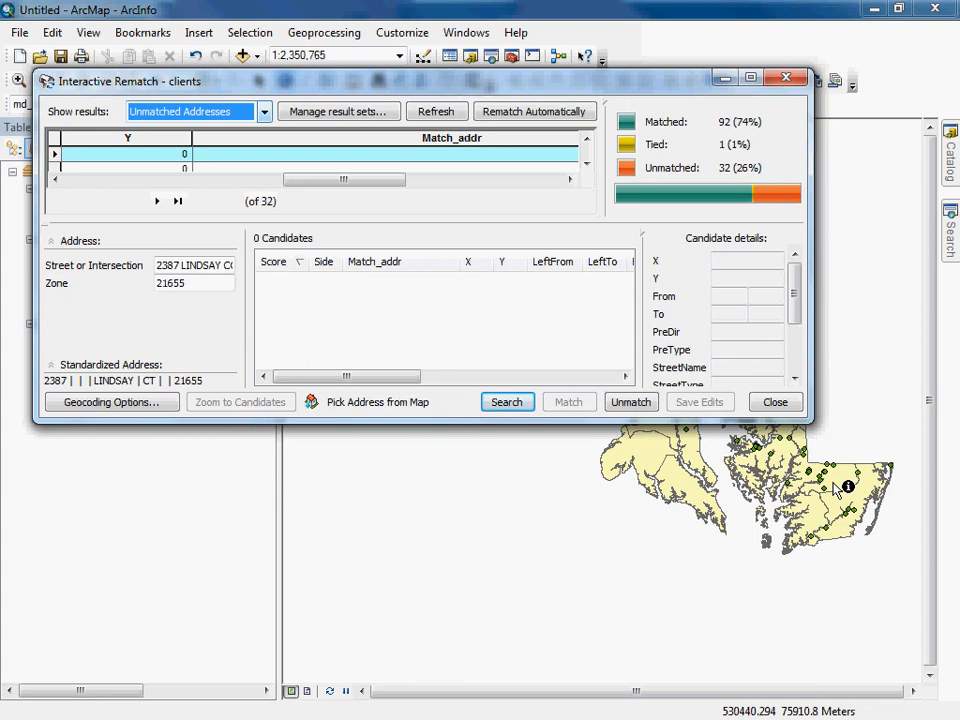
left_click(787, 82)
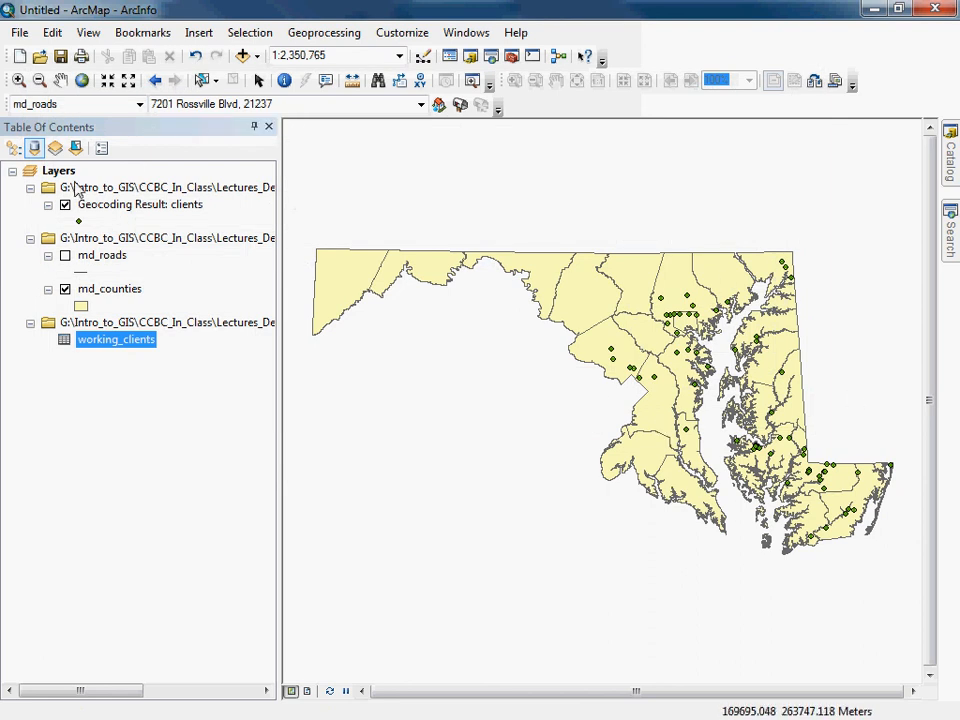
- Open the attribute table of the Geocoding Result: clients layer and sort it by Status in ascending order
left_click(107, 207)
right_click(106, 205)
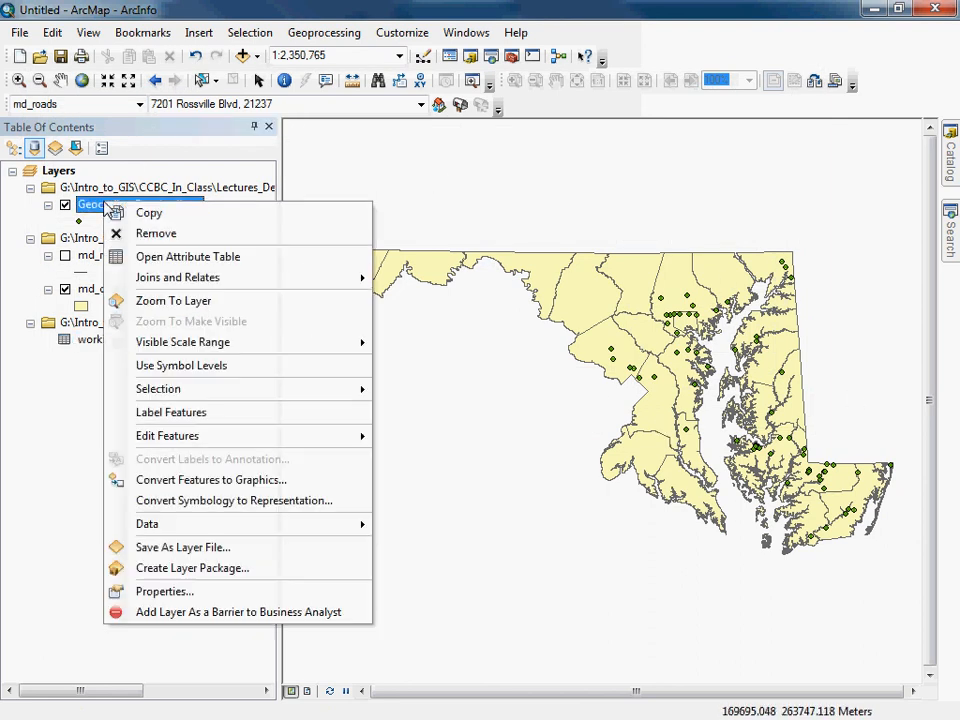
left_click(200, 258)
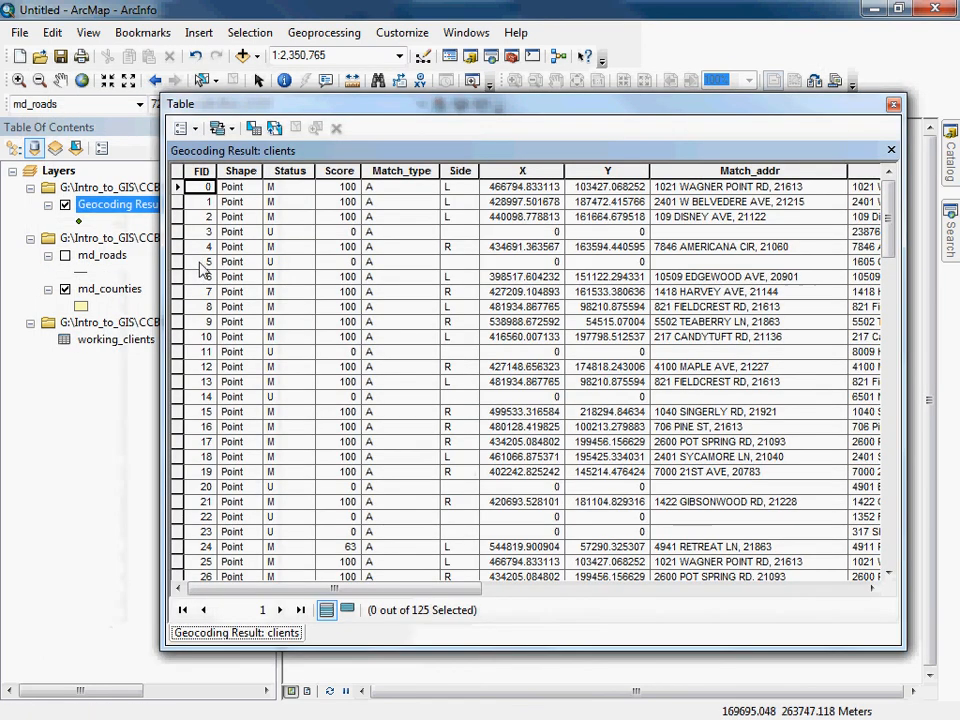
right_click(288, 171)
left_click(366, 181)
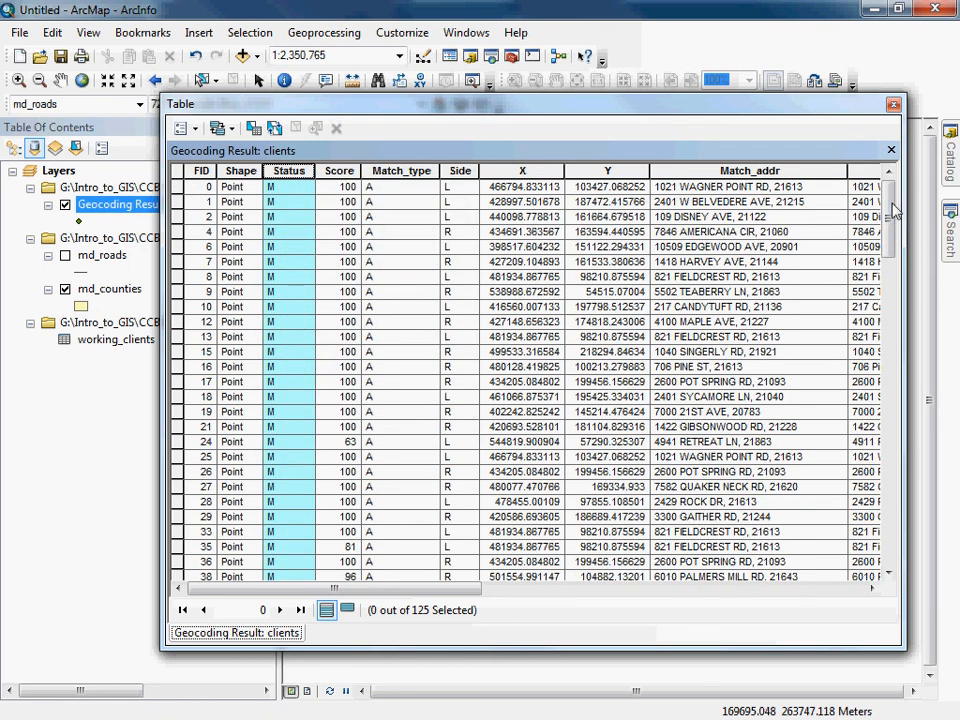
- Review the unmatched clients' address fields, select the Green Acres, FL record to check its match status, and close the table
left_click_drag(895, 210, 887, 482)
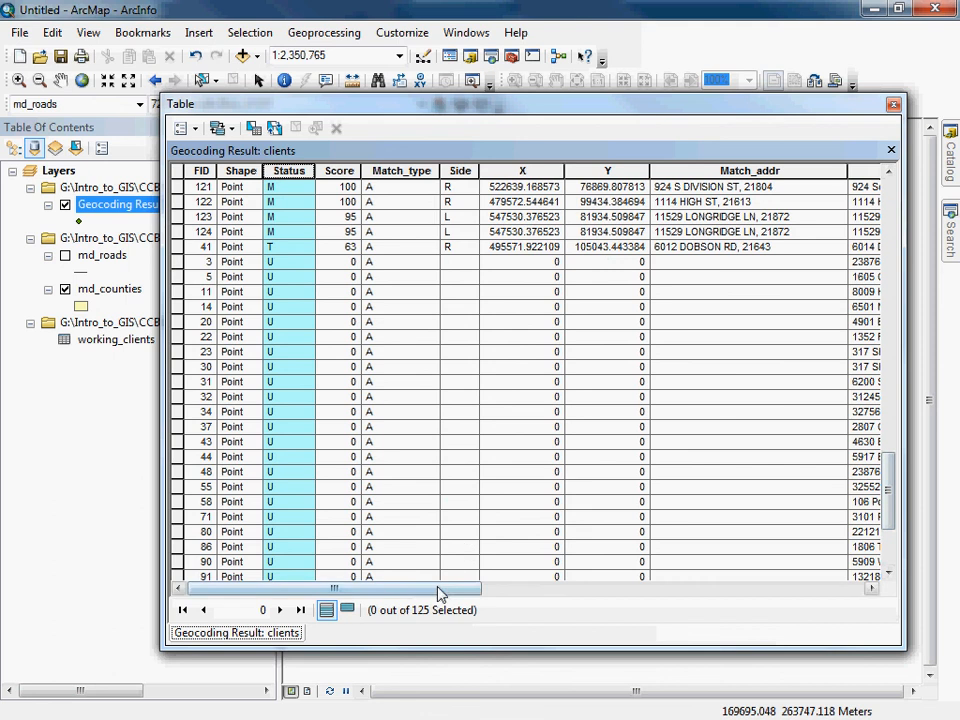
left_click_drag(440, 594, 842, 594)
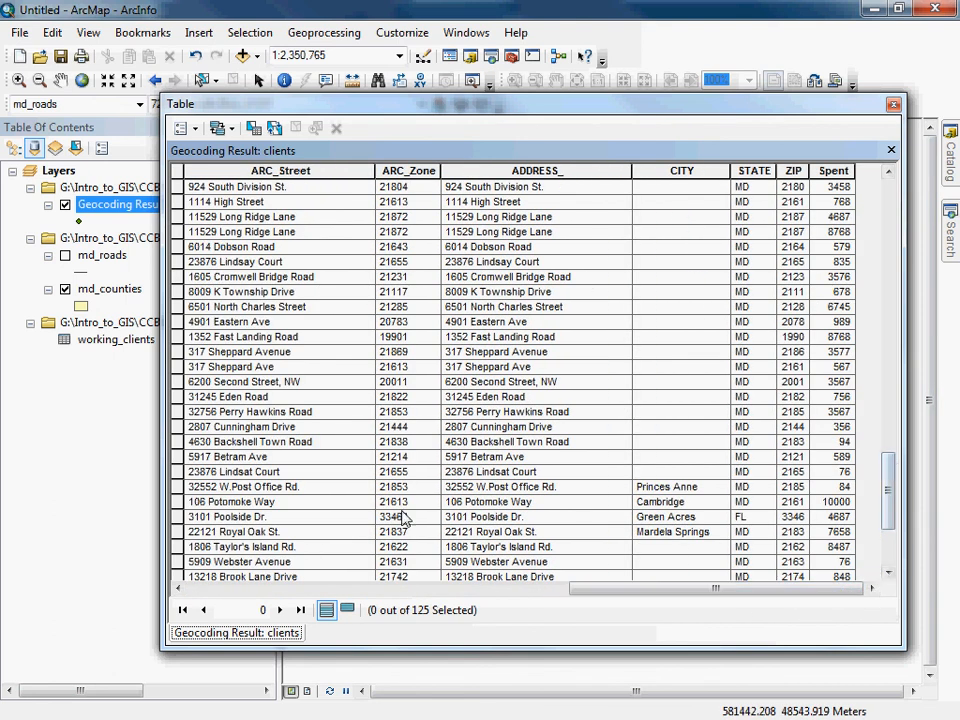
left_click(179, 517)
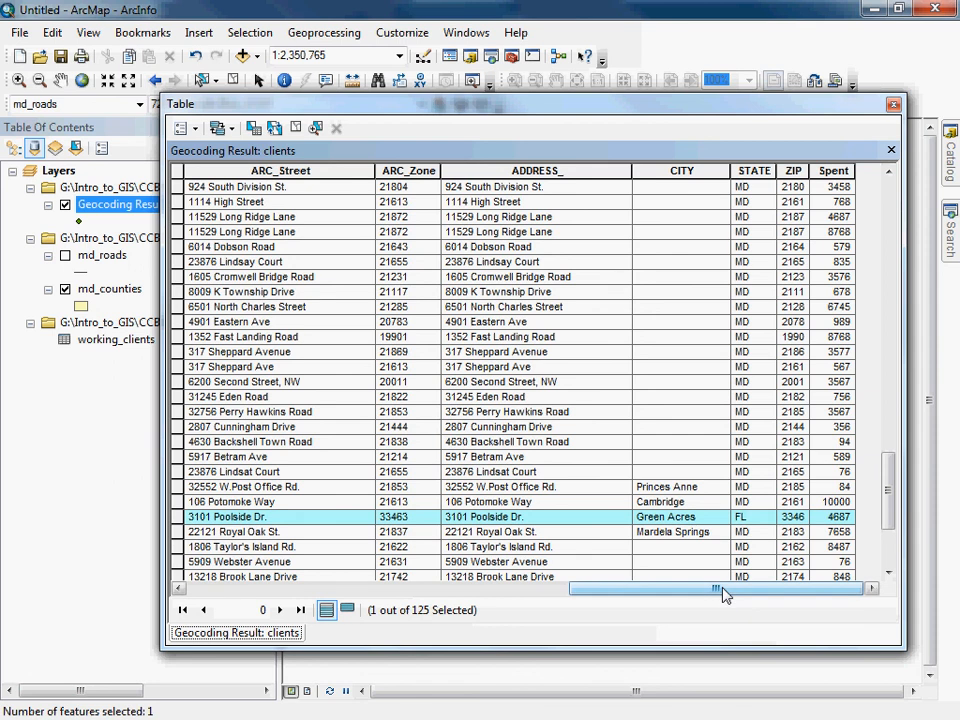
left_click_drag(725, 595, 330, 589)
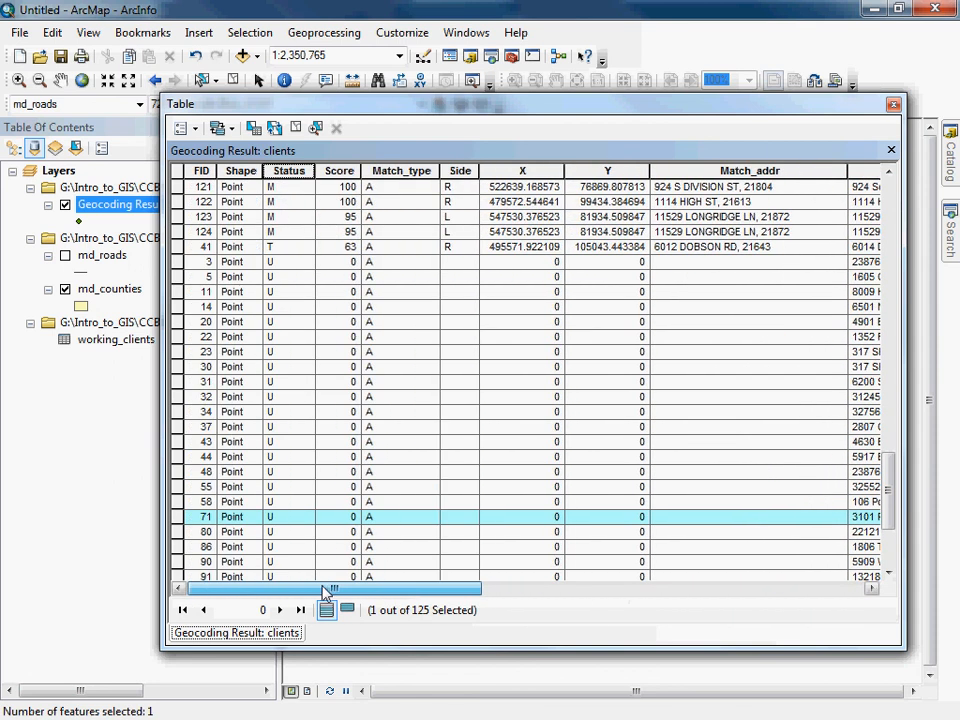
left_click(893, 104)
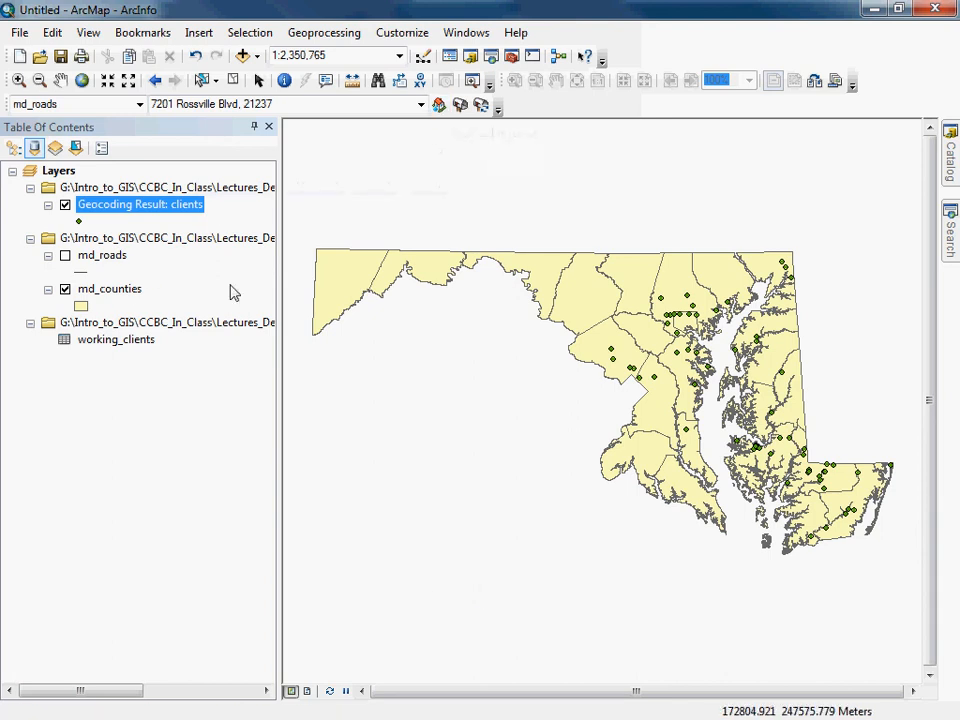
- Show the md_roads layer briefly to compare it with the geocoded client points, and hide it again
left_click(65, 256)
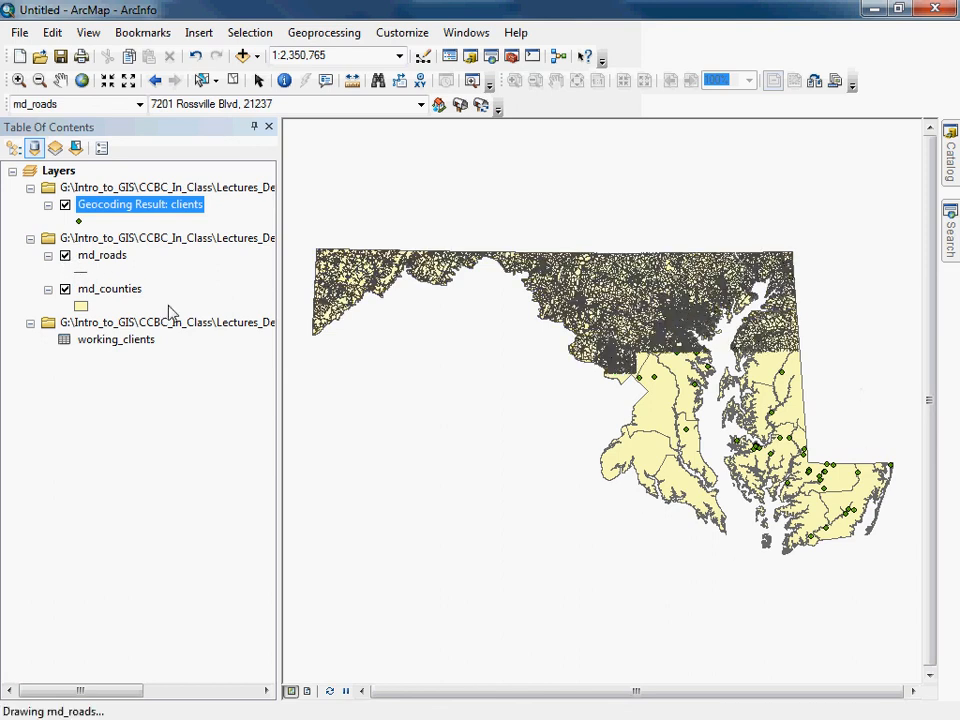
left_click(65, 256)
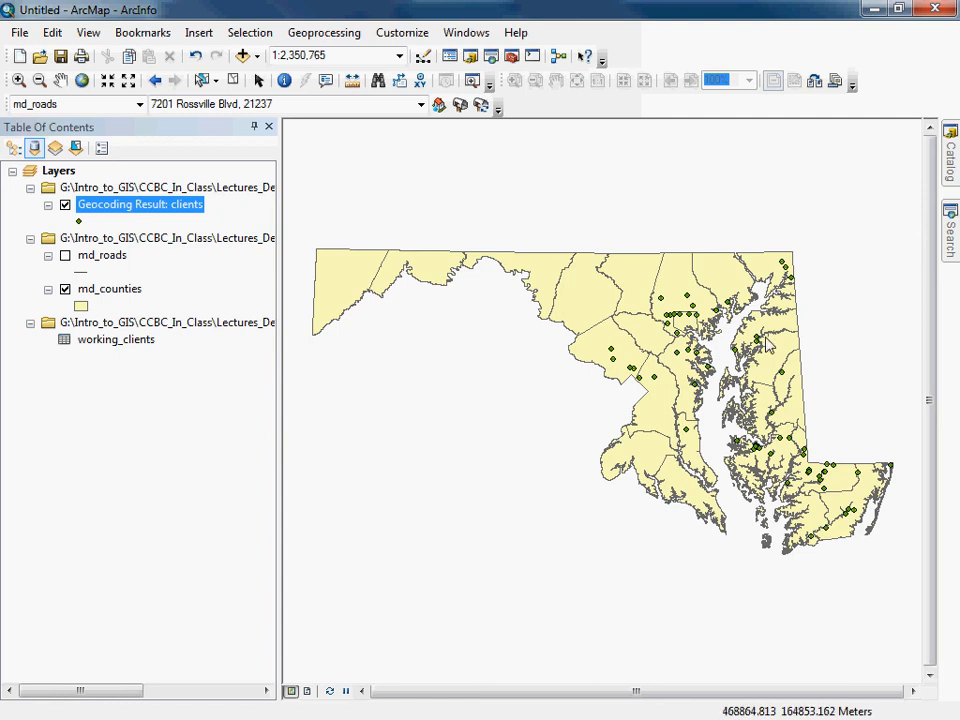